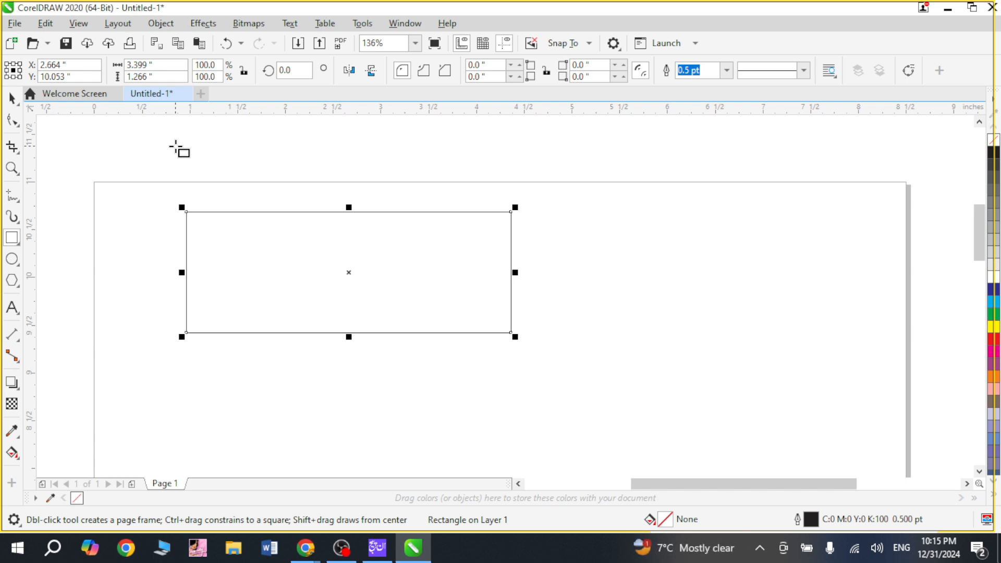
Step: Resize the selected rectangle to 3.5 in wide by 2 in high and move it inside the page's upper-left area
click(159, 62)
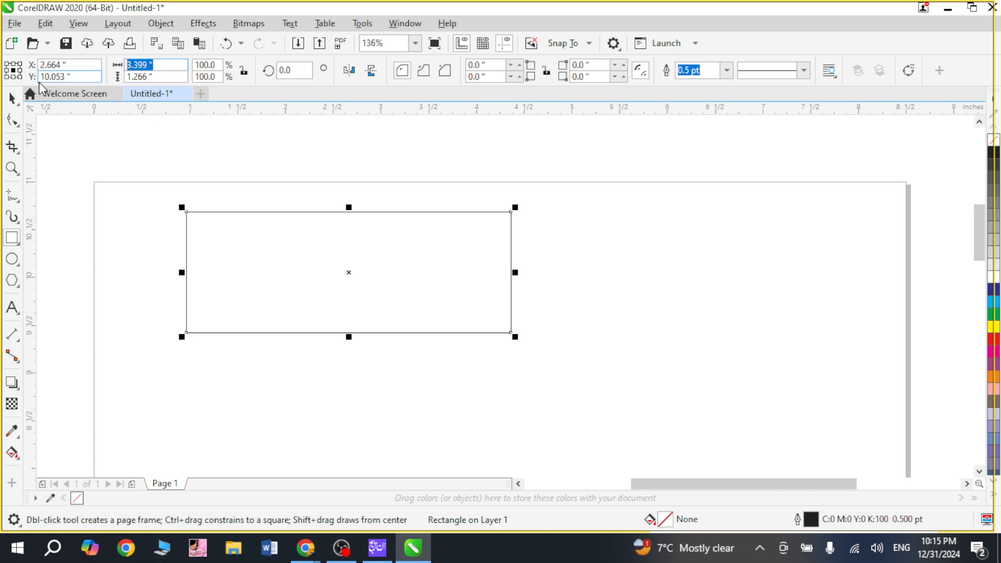
text(3.)
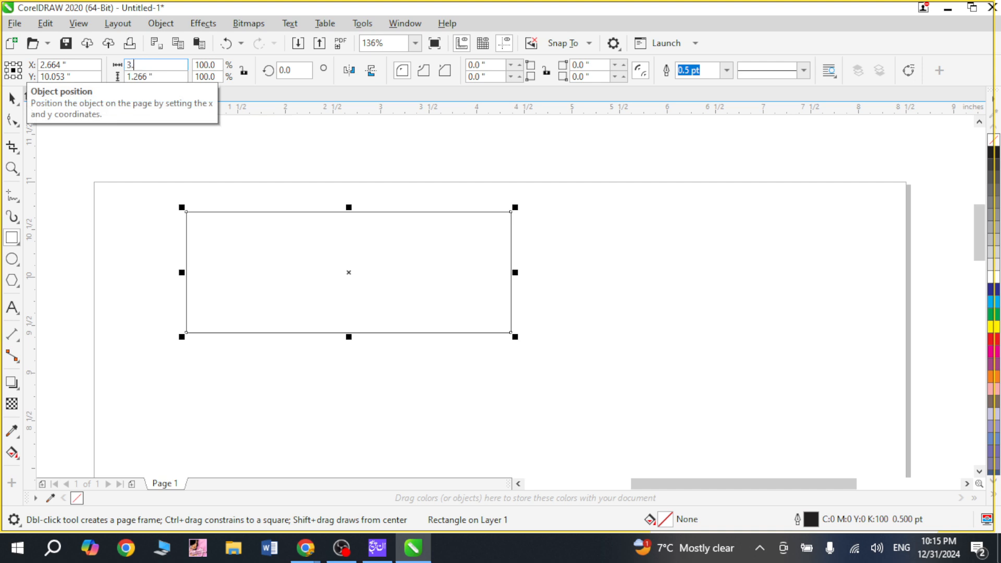
text(5)
key(Tab)
text(2)
key(Return)
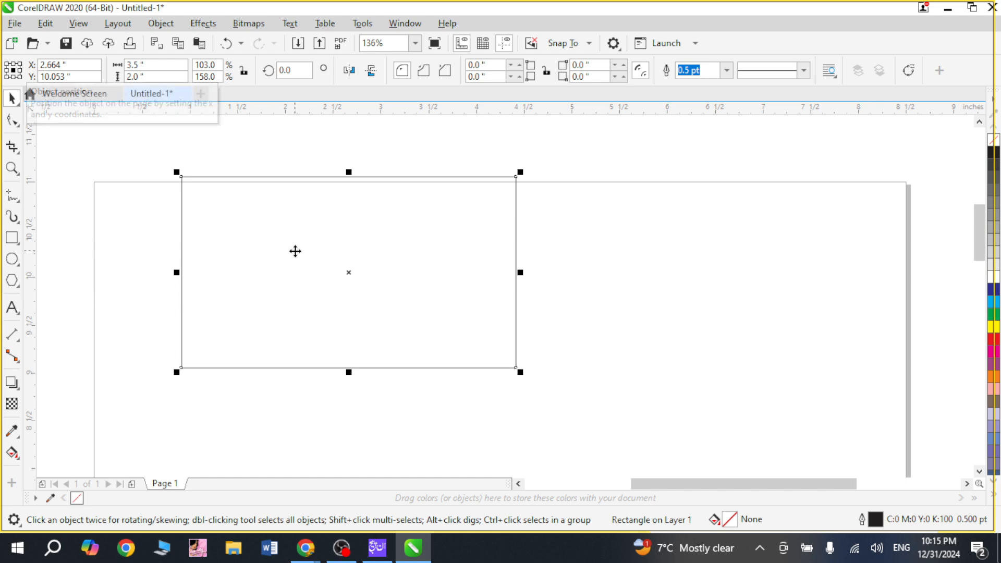
drag(295, 251, 243, 292)
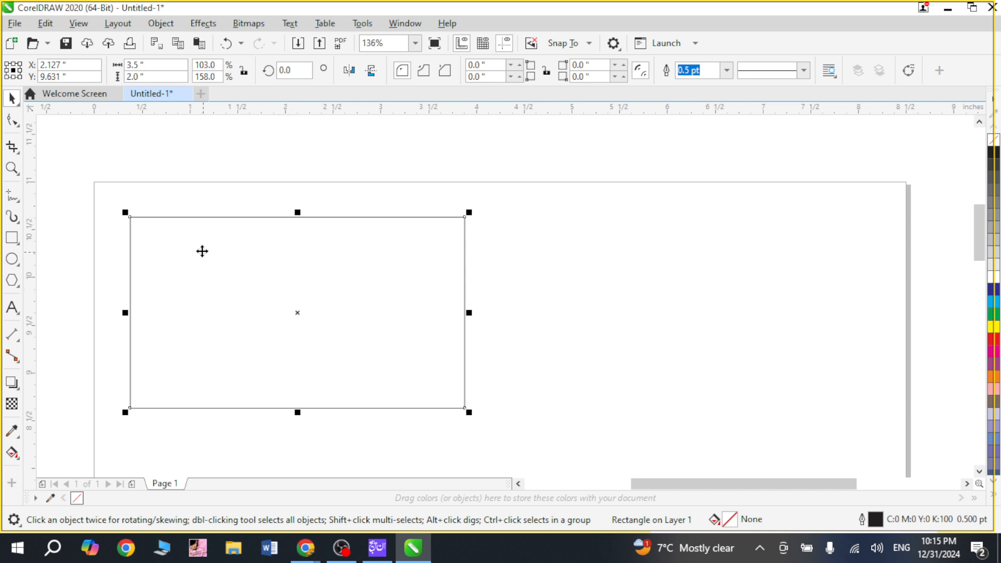
click(537, 221)
drag(536, 218, 554, 433)
drag(487, 218, 493, 419)
click(384, 317)
click(574, 271)
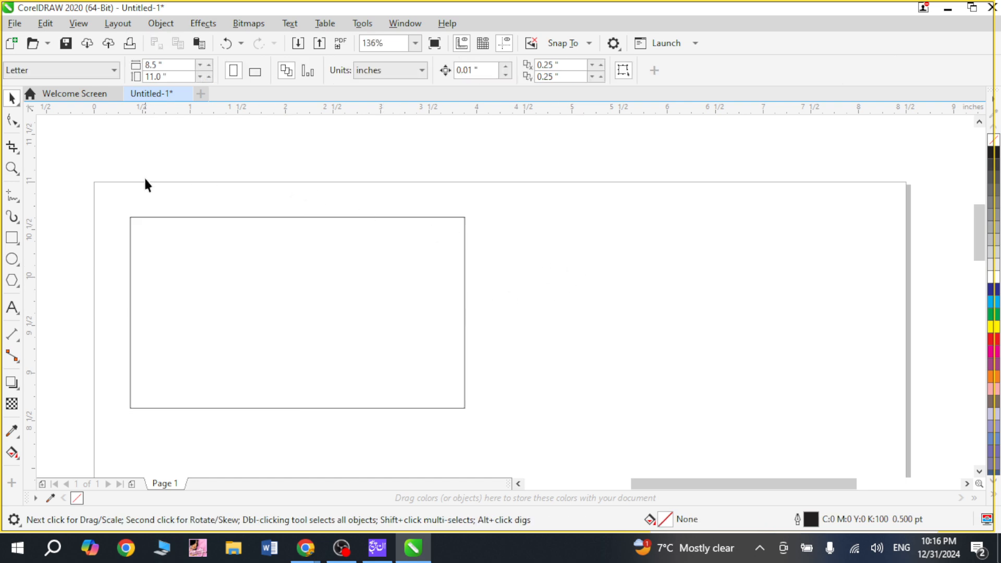
drag(122, 176, 585, 189)
click(353, 321)
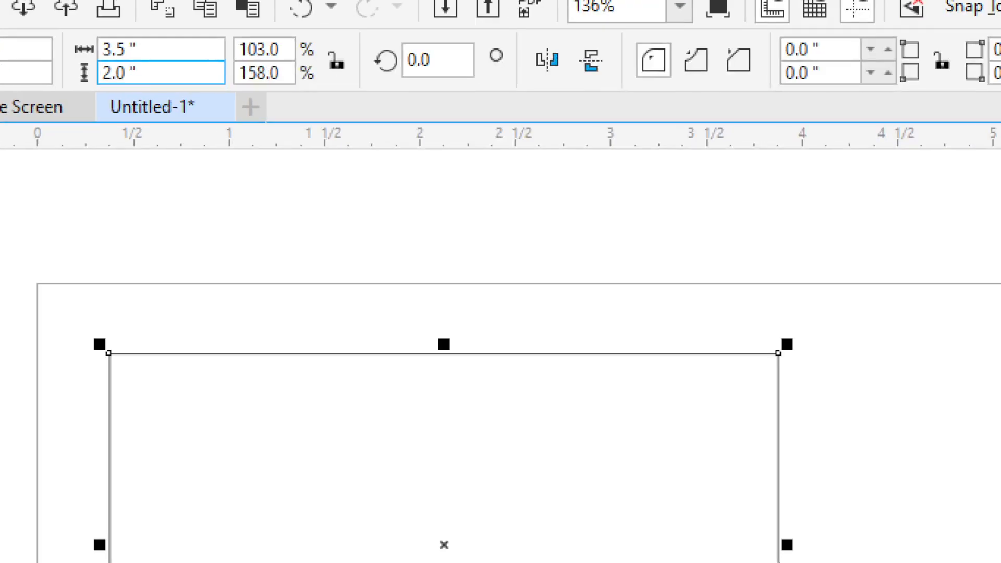
mouse_move(65, 22)
mouse_down()
mouse_move(134, 66)
mouse_move(215, 92)
mouse_up()
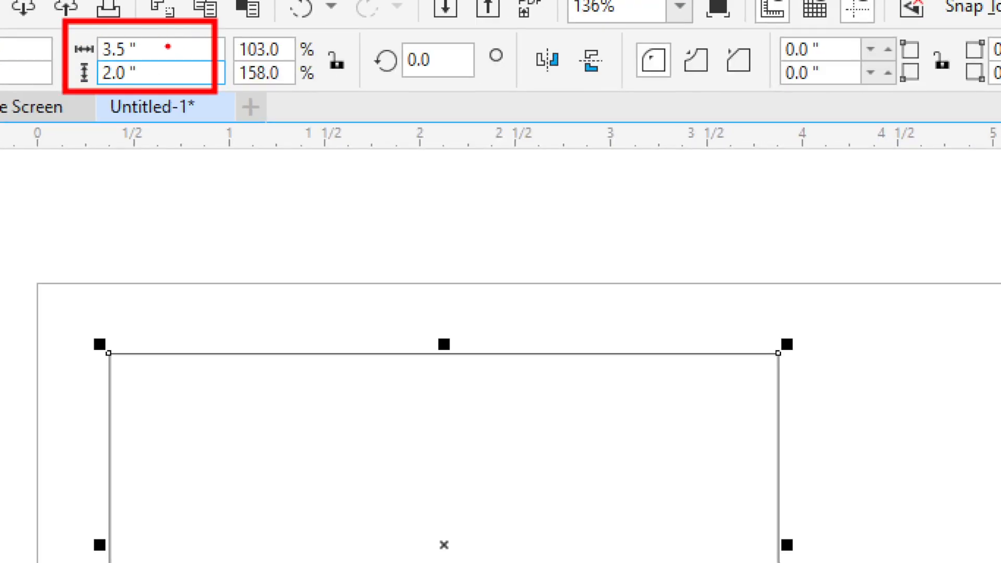
drag(161, 47, 224, 23)
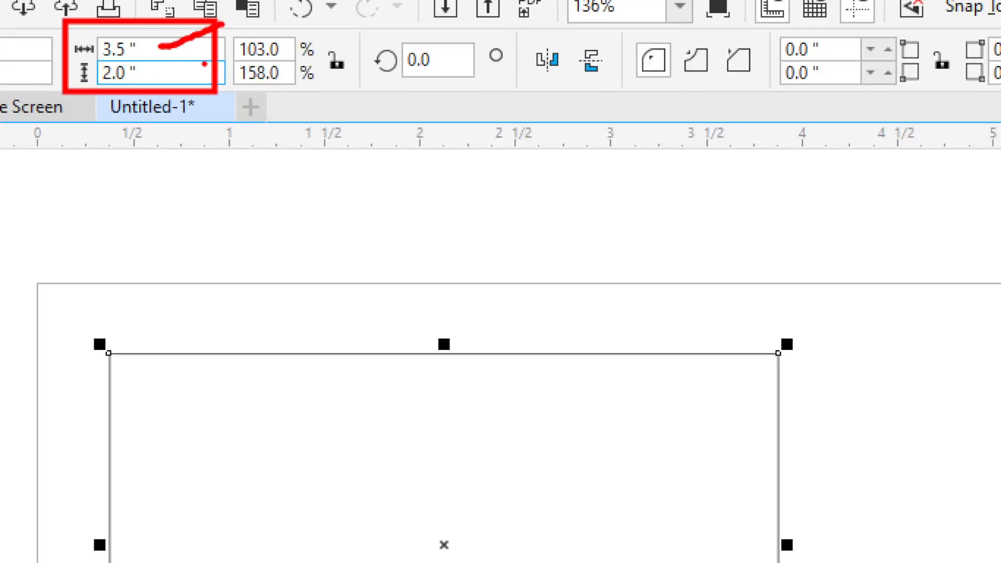
drag(137, 80, 212, 161)
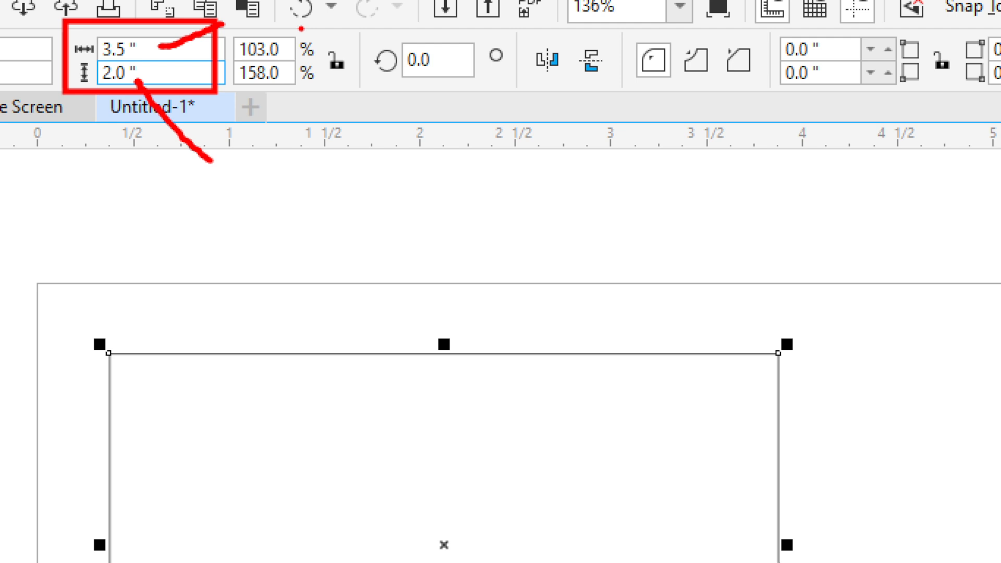
mouse_move(301, 27)
mouse_down()
mouse_move(368, 90)
mouse_move(355, 79)
mouse_move(353, 159)
mouse_up()
key(Escape)
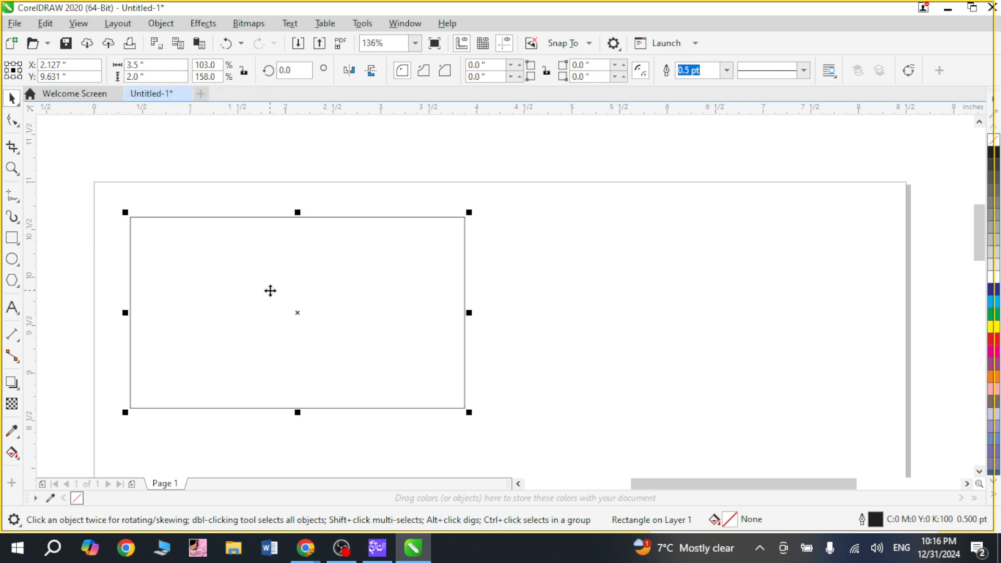
Step: Center the 3.5 by 2 in rectangle on the page
key(p)
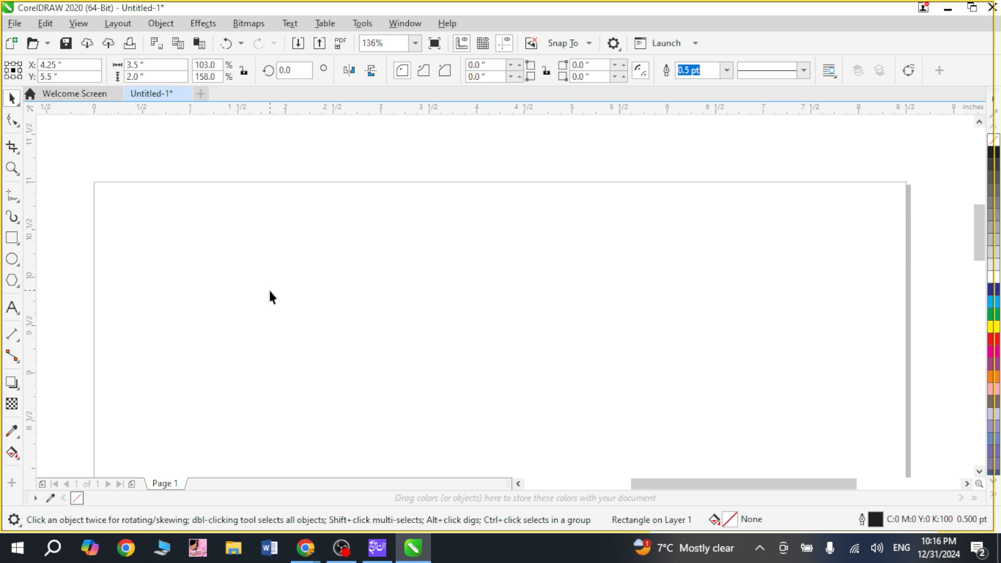
key(shift+F2)
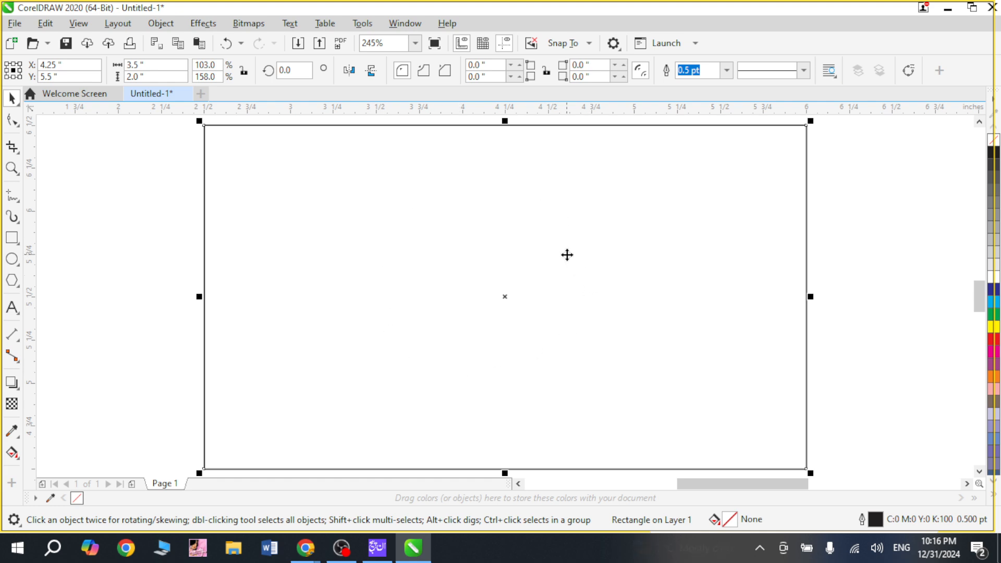
click(155, 255)
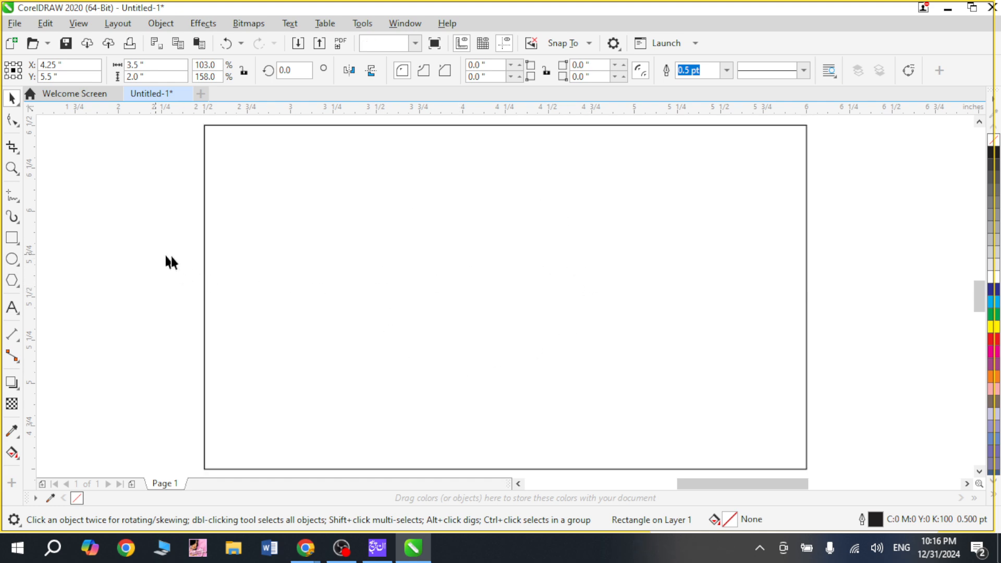
Step: Try a solid purple fill (C:20 M:80 Y:0 K:20) on the rectangle and undo it
click(382, 243)
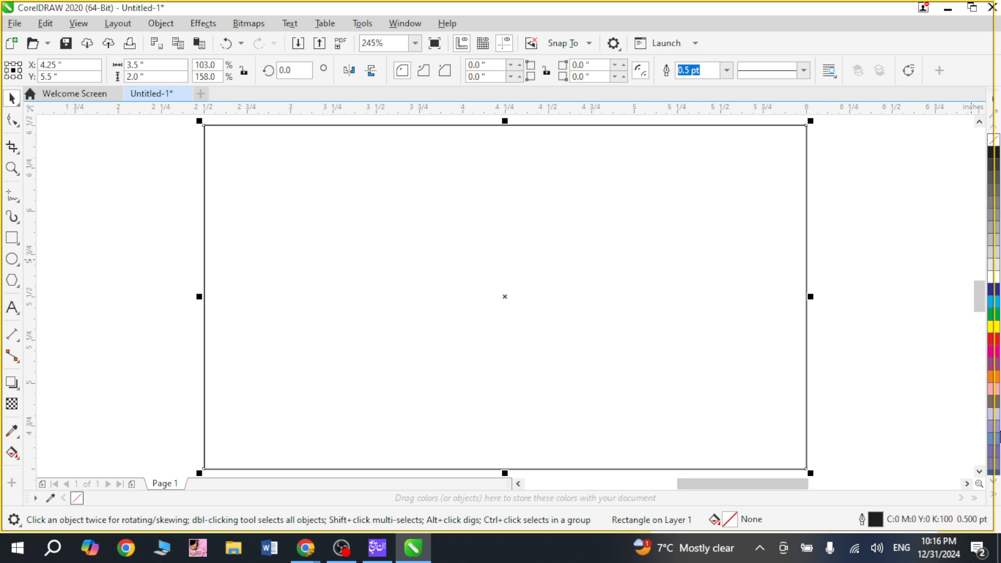
click(994, 364)
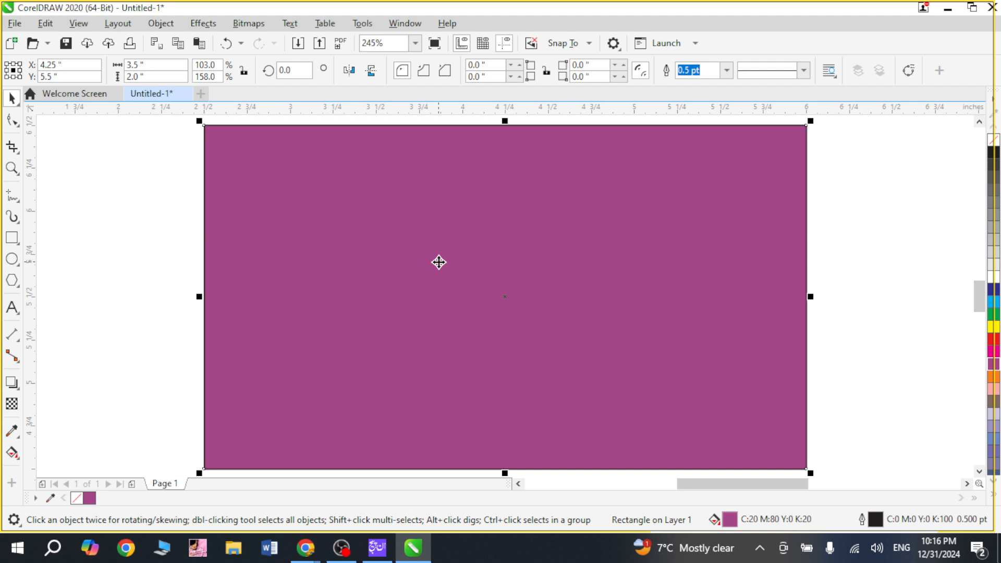
key(ctrl+z)
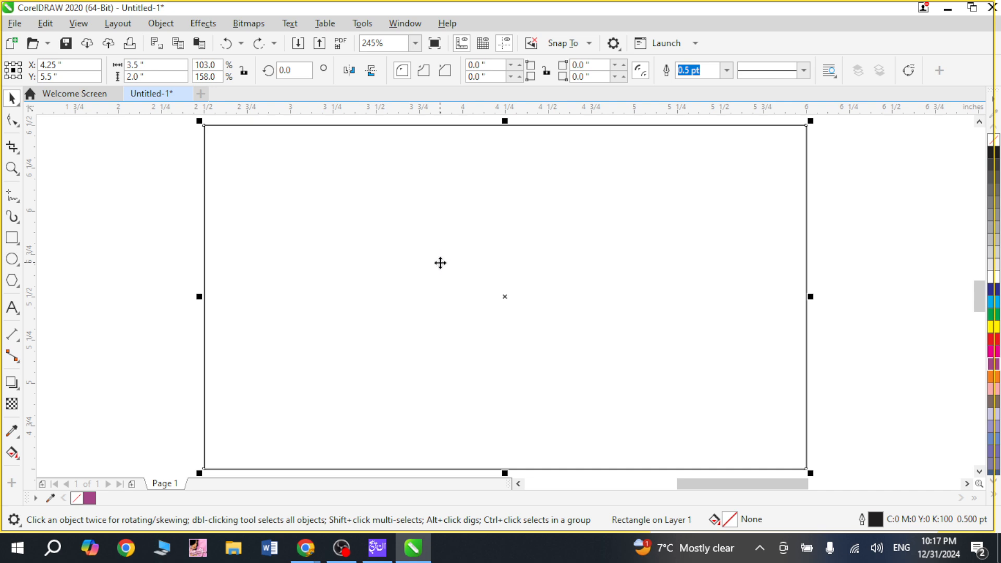
key(F11)
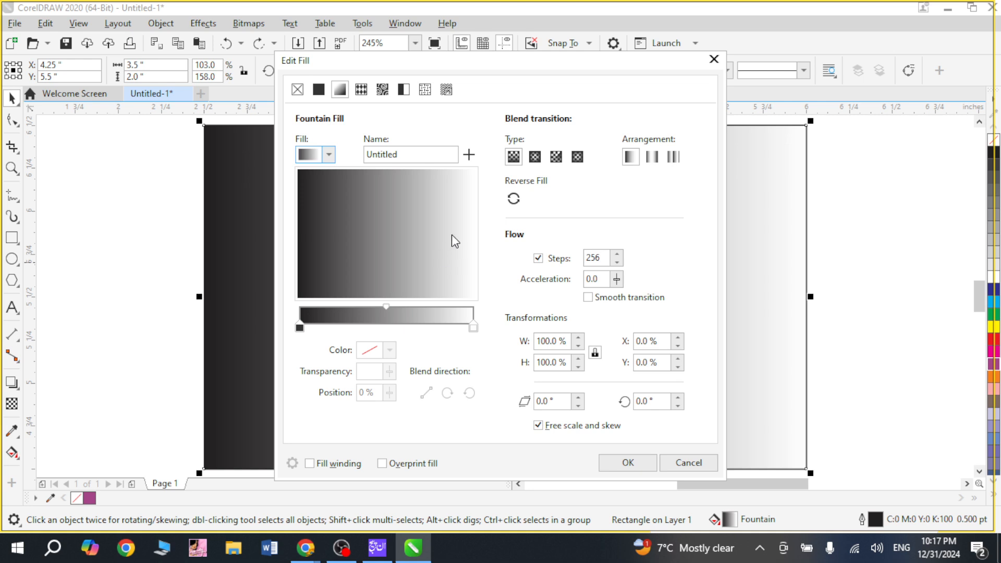
drag(438, 67, 305, 16)
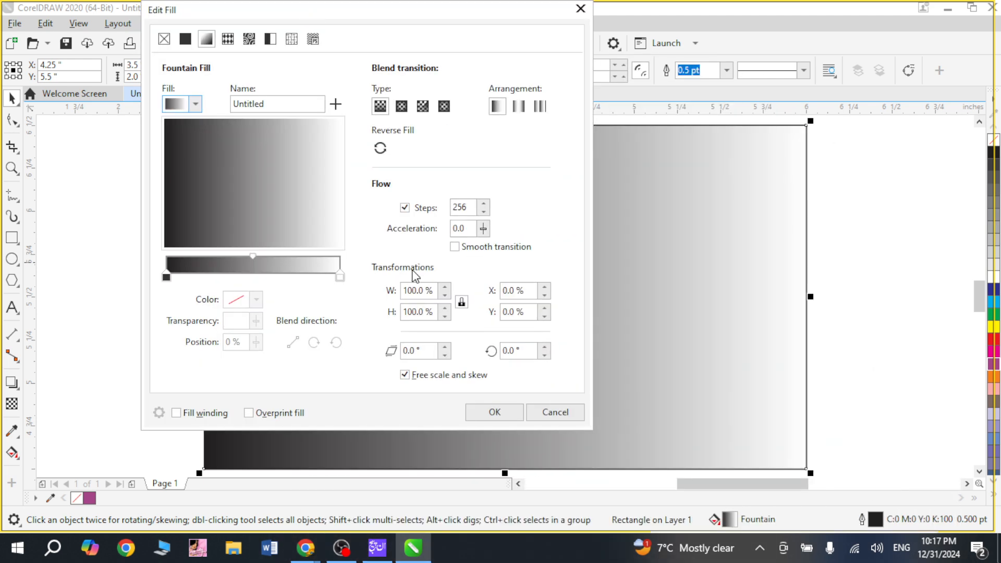
click(556, 413)
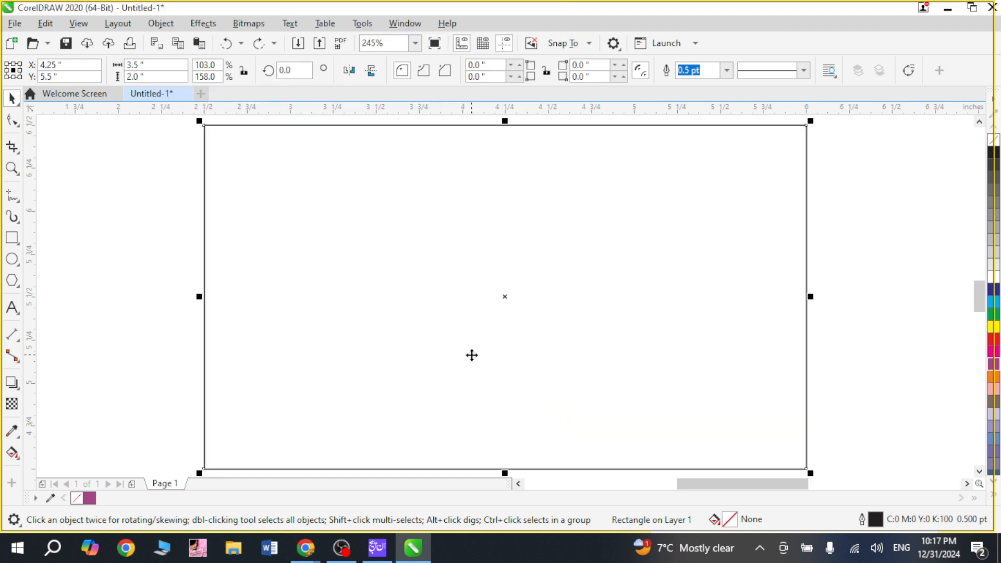
Step: Duplicate the rectangle straight across to the empty area beyond the page's right edge
scroll(302, 323, down, 3)
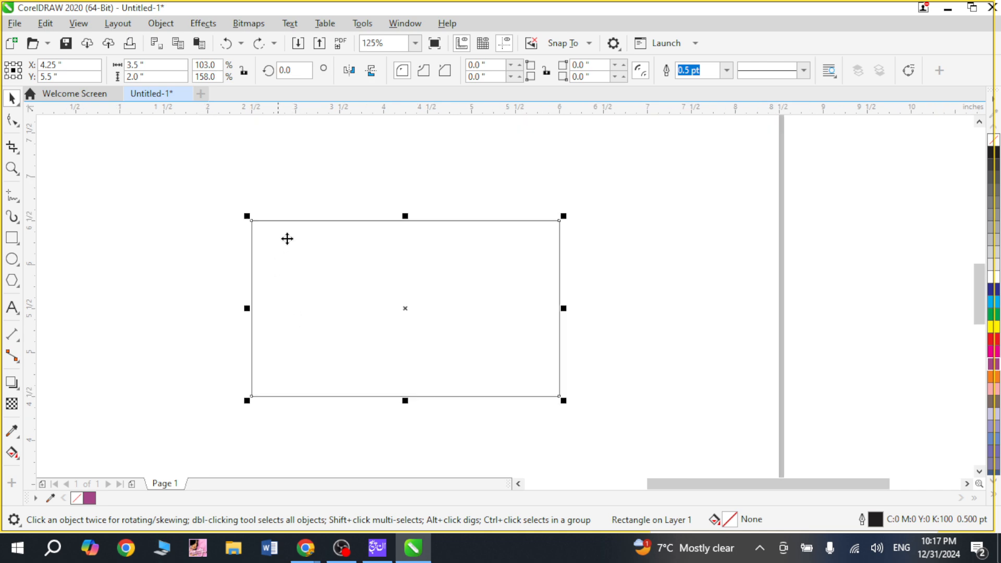
scroll(309, 225, down, 1)
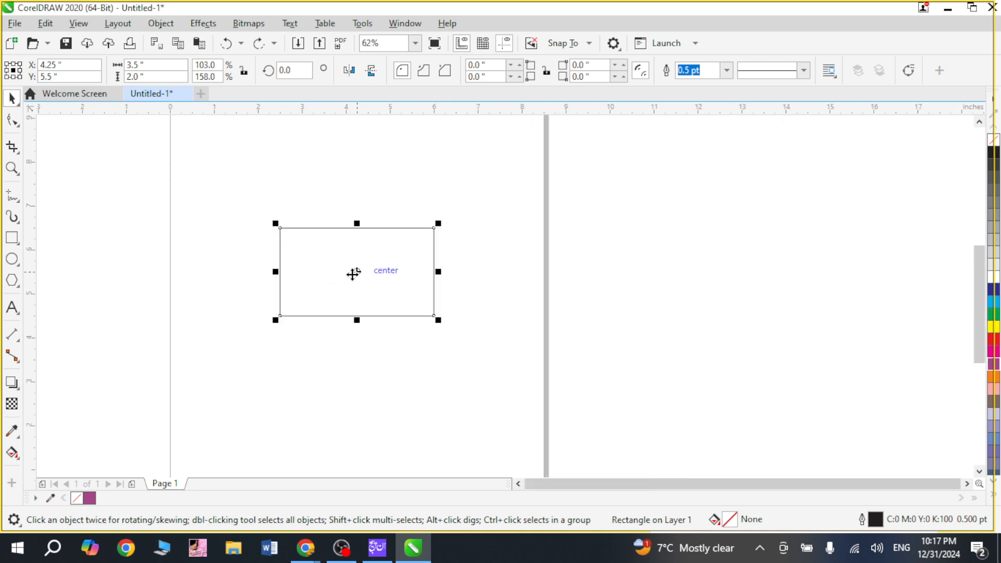
drag(353, 273, 697, 286)
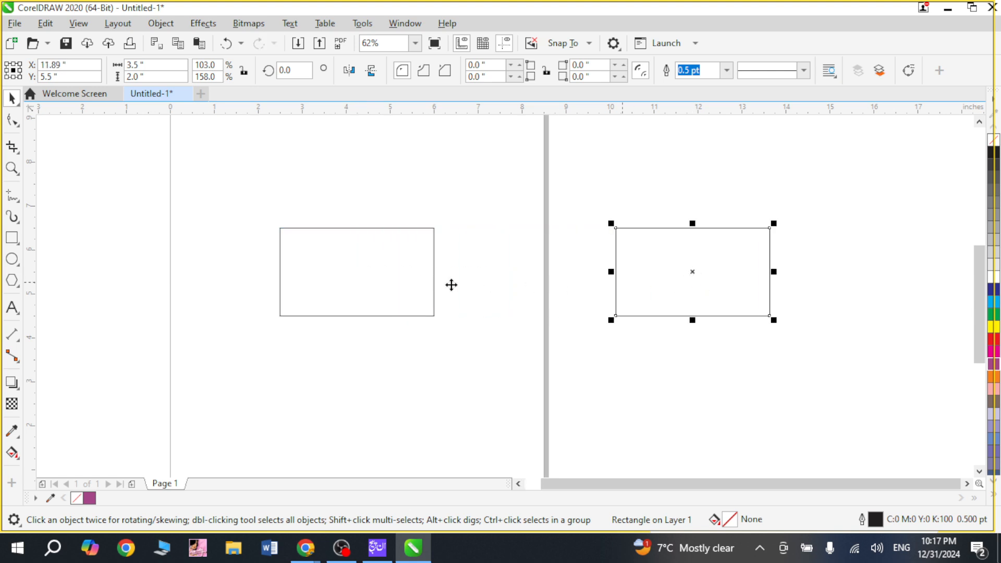
Step: Draw a six-sided polygon about 0.96 in wide by 1.11 in high to the left of the rectangle on the page
key(z)
drag(257, 210, 492, 343)
click(313, 271)
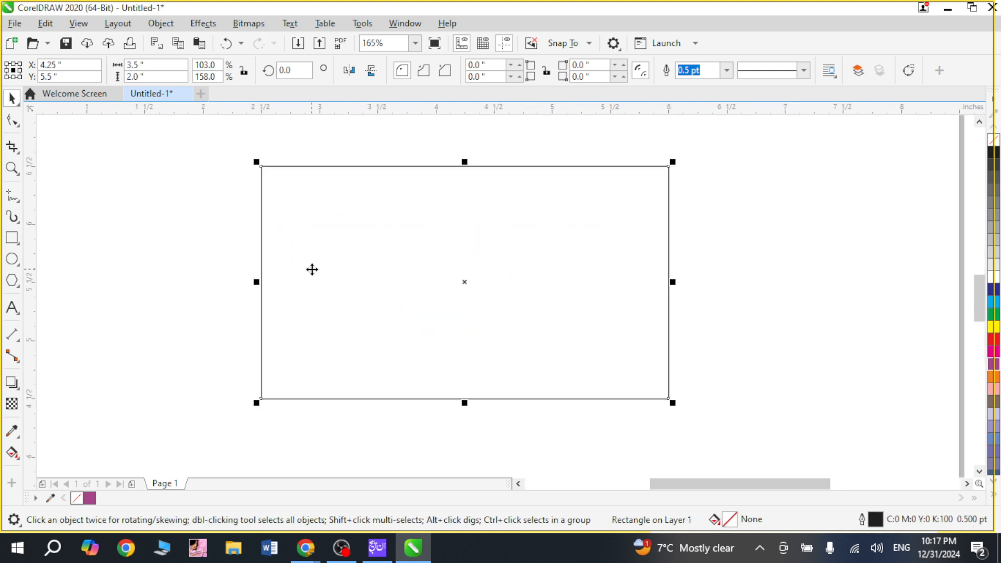
click(13, 281)
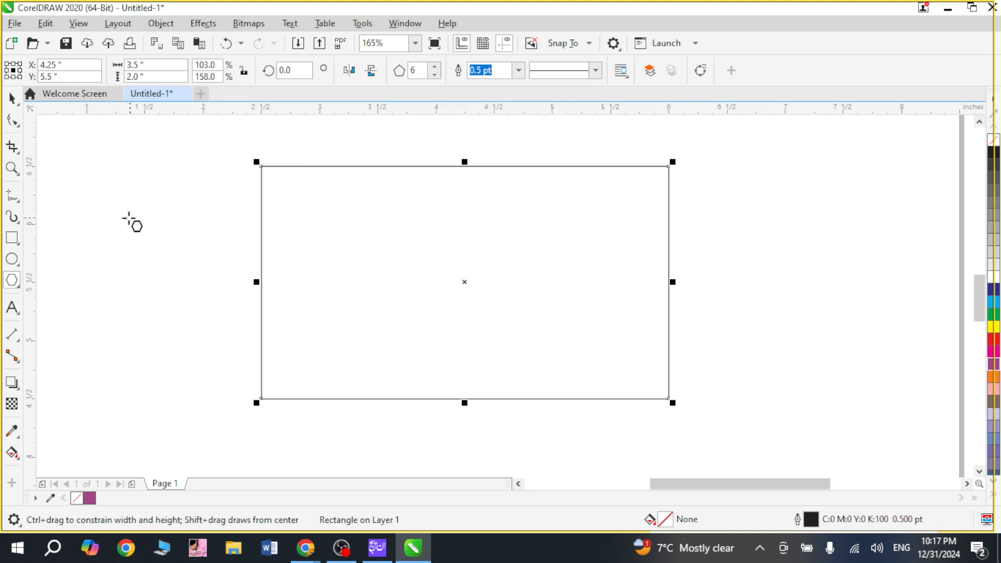
drag(85, 183, 208, 315)
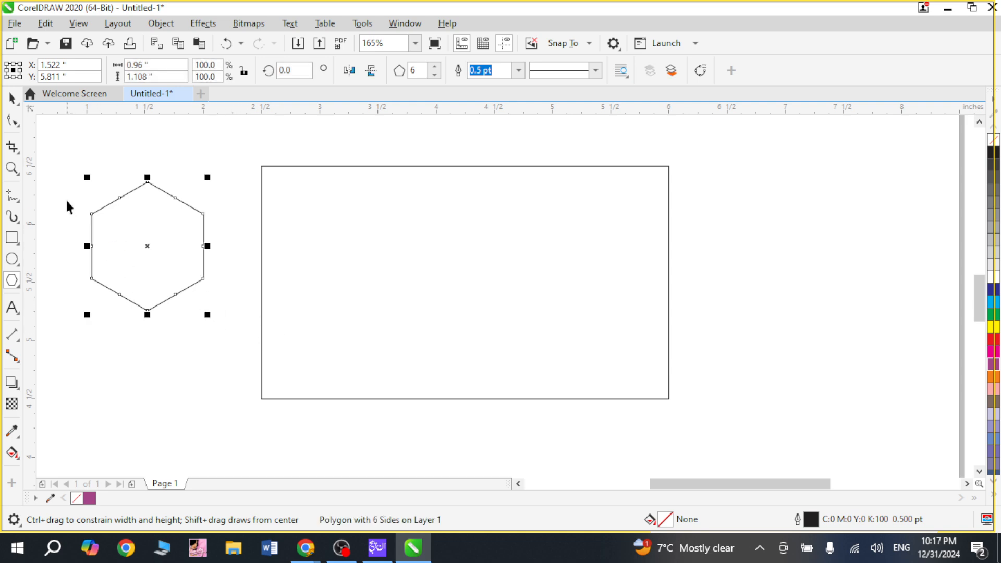
key(space)
Step: Rotate the hexagon 30° clockwise so that its upper and lower sides are horizontal
key(z)
drag(69, 143, 273, 354)
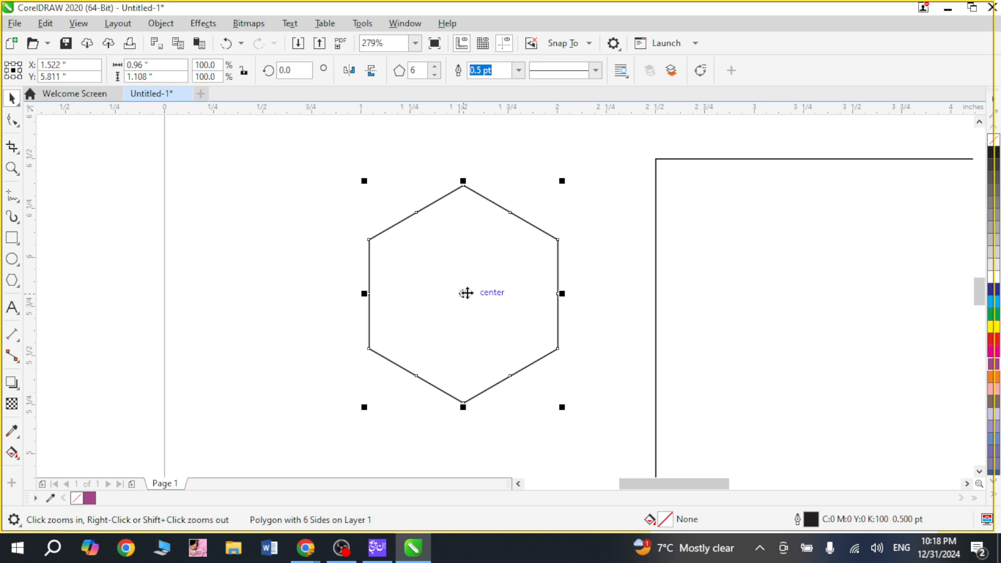
click(465, 292)
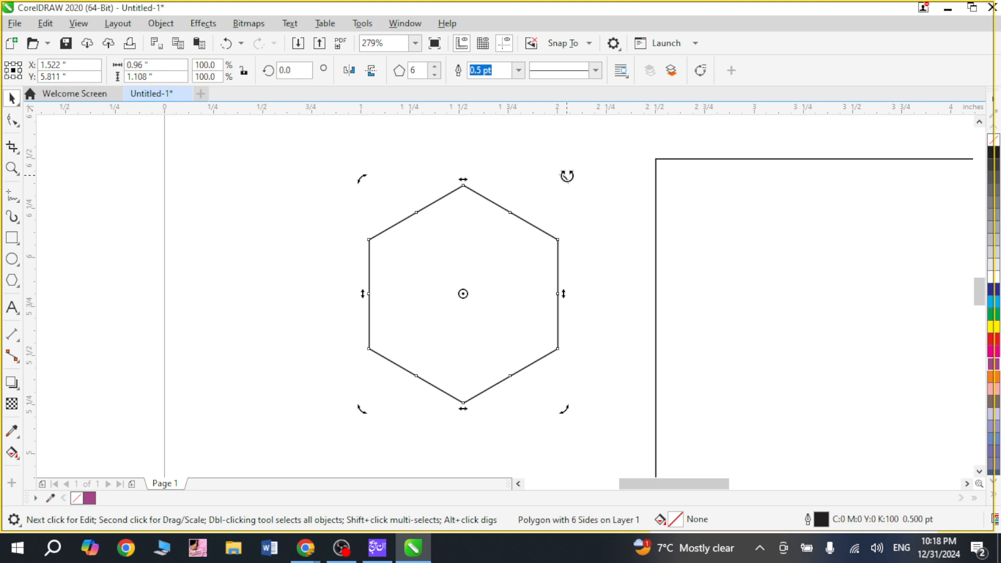
drag(567, 177, 592, 252)
click(460, 167)
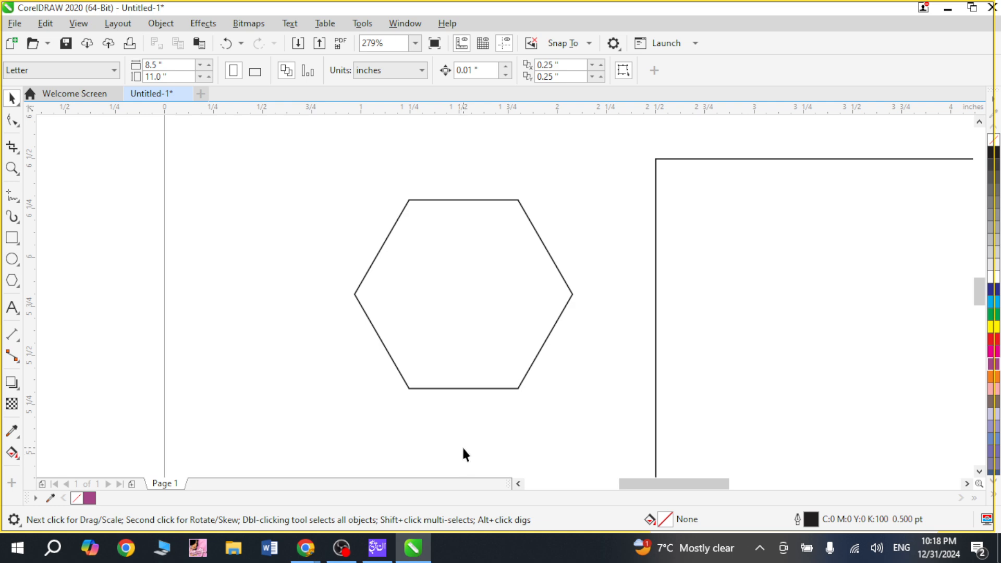
Step: Move the hexagon into the right part of the rectangle and enlarge it proportionally to about 1.99 by 1.72 in
scroll(462, 446, down, 2)
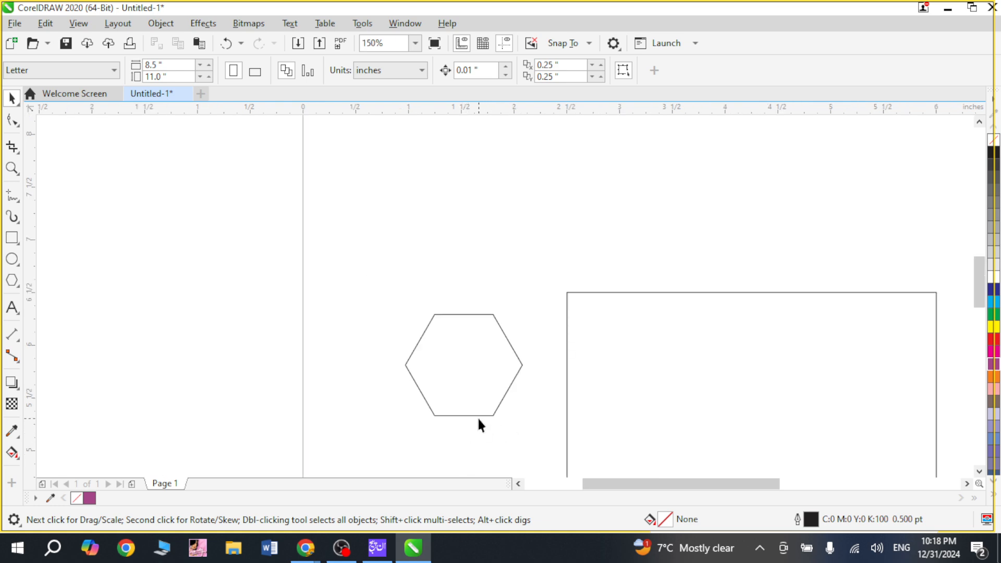
scroll(481, 424, down, 1)
drag(438, 302, 731, 471)
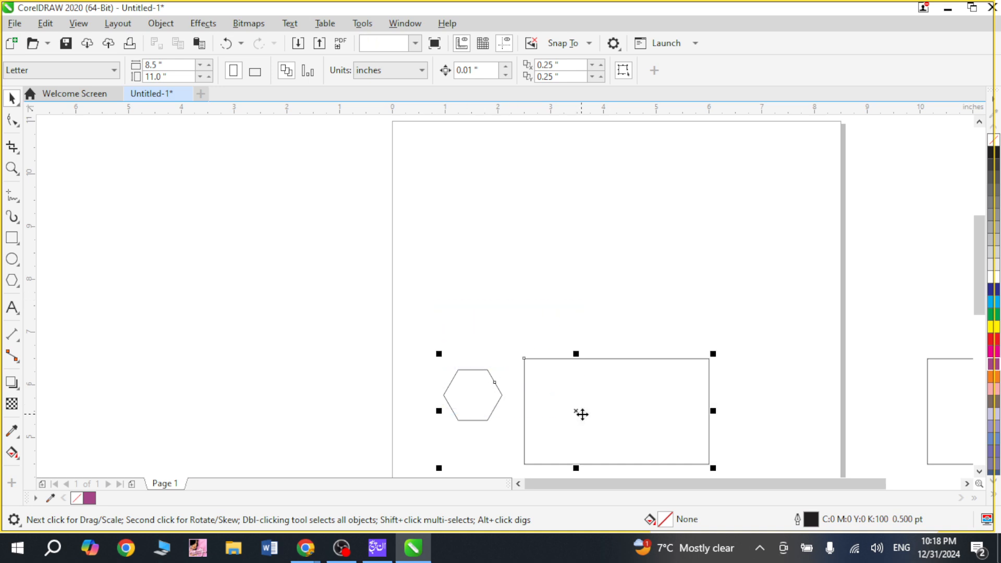
key(shift+F2)
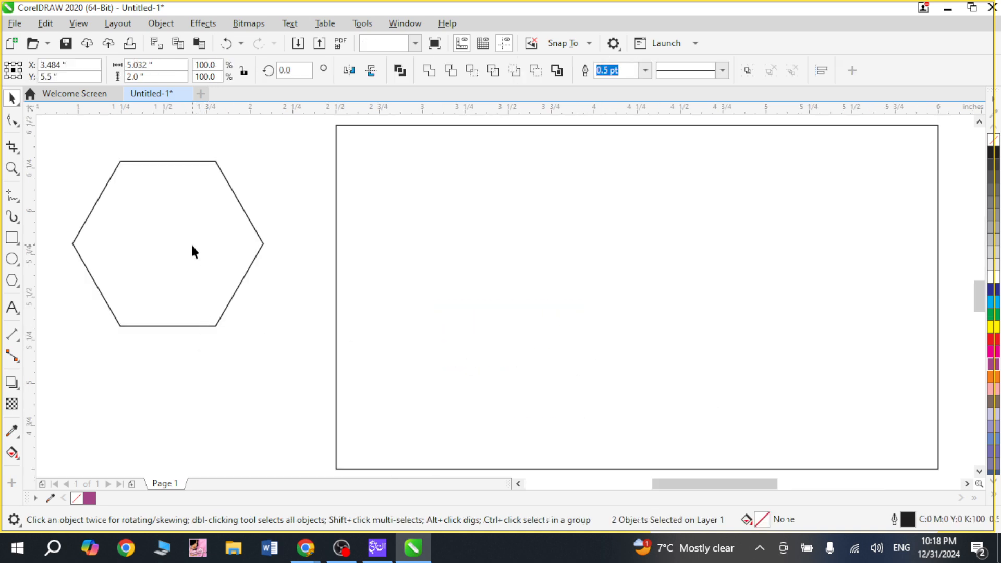
click(193, 251)
drag(215, 253, 667, 233)
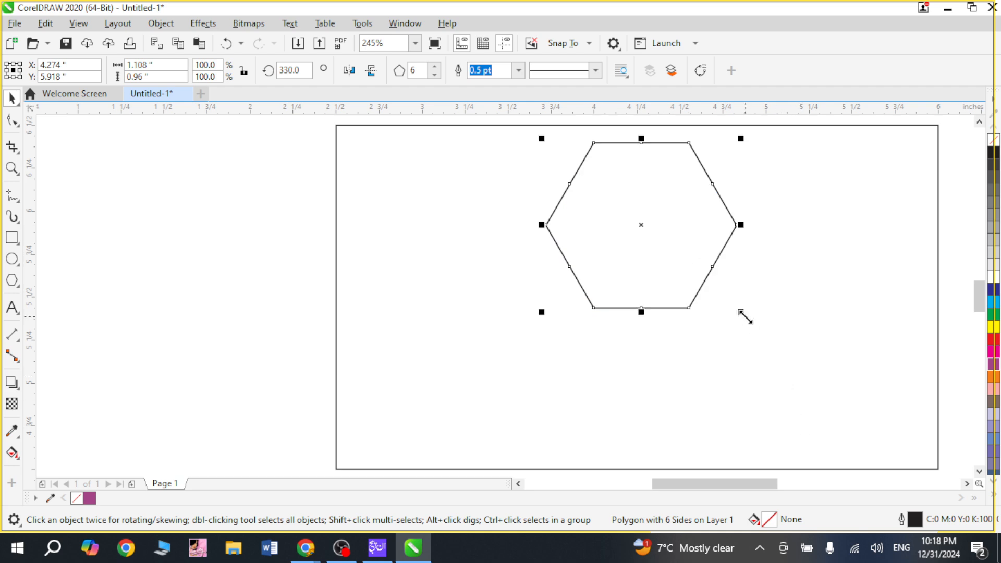
drag(741, 312, 895, 439)
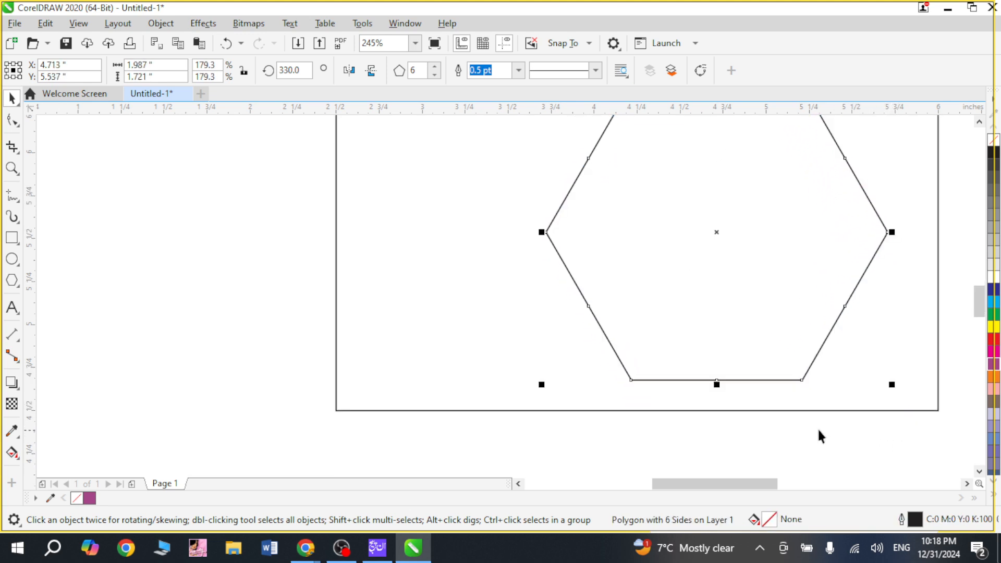
Step: Align the hexagon's center vertically with the center of the surrounding rectangle
scroll(806, 426, down, 2)
shift+click(634, 241)
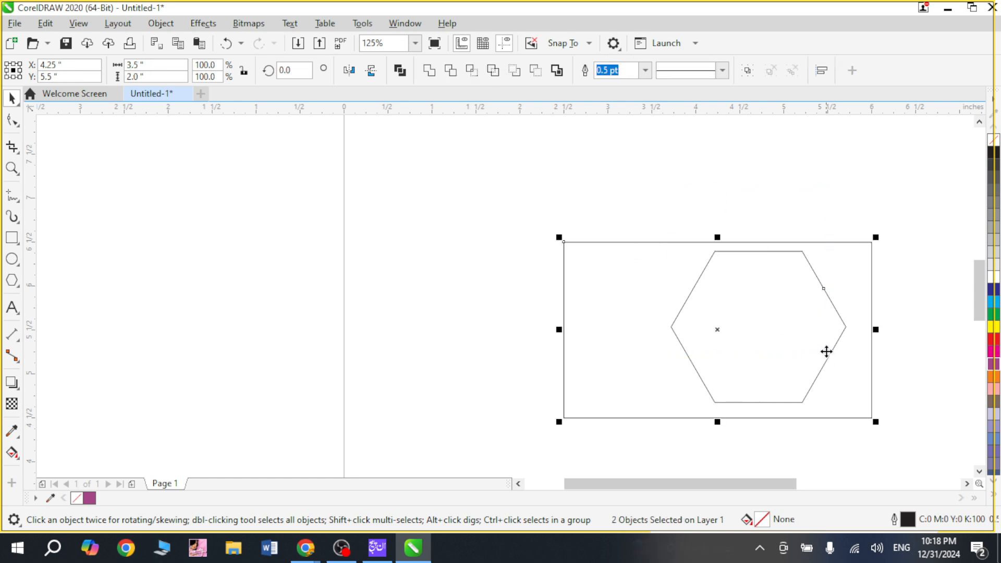
key(e)
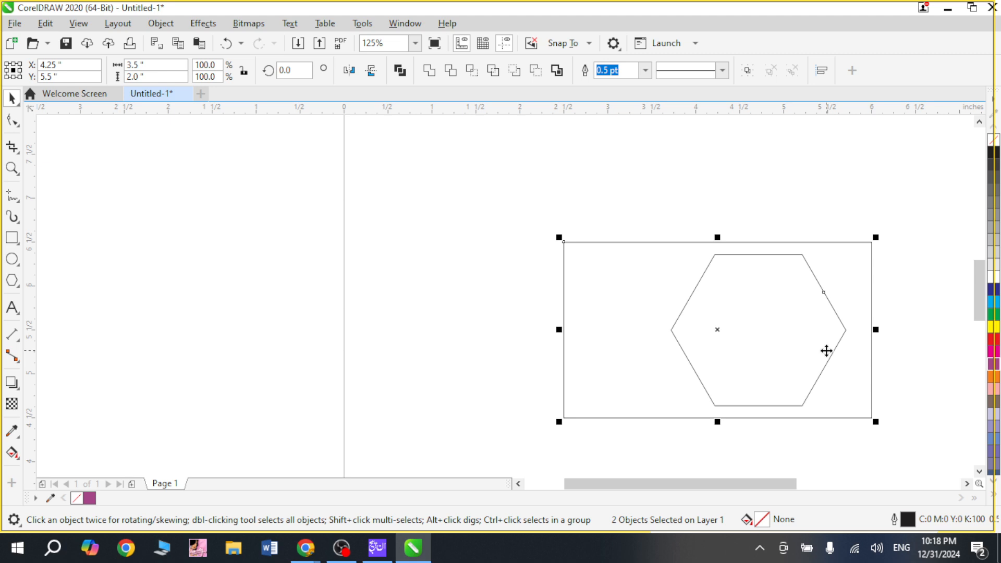
scroll(826, 351, up, 2)
click(635, 275)
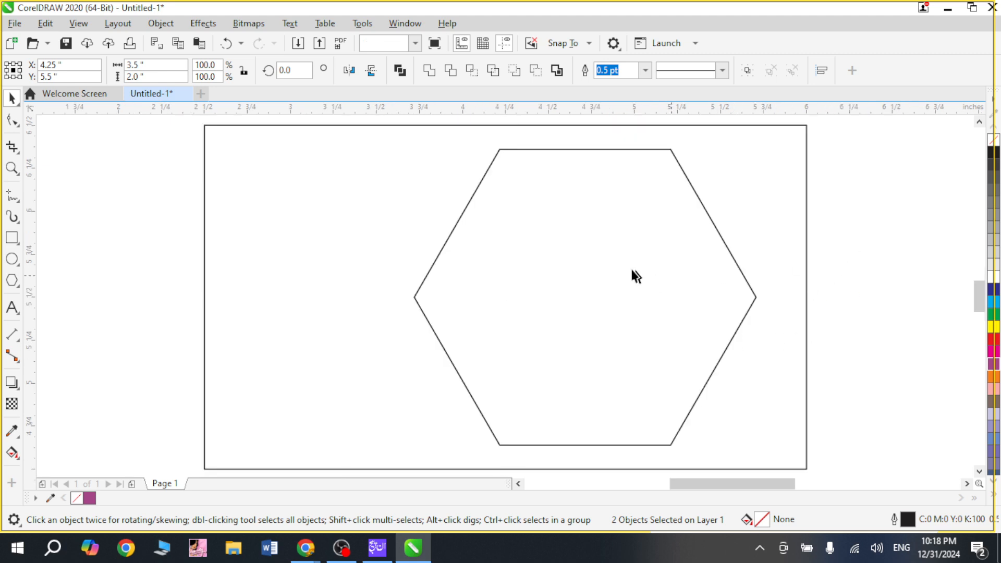
click(583, 286)
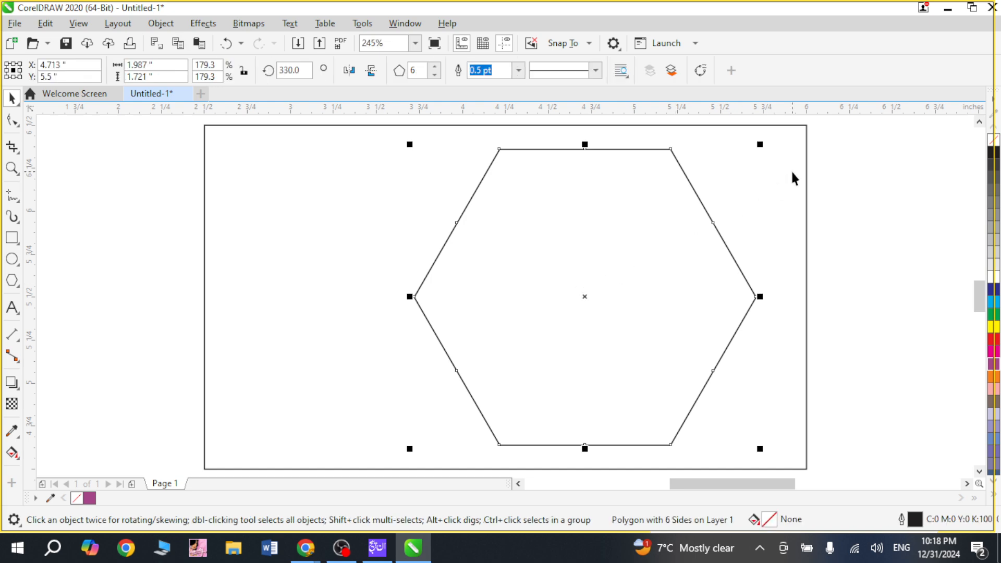
click(897, 257)
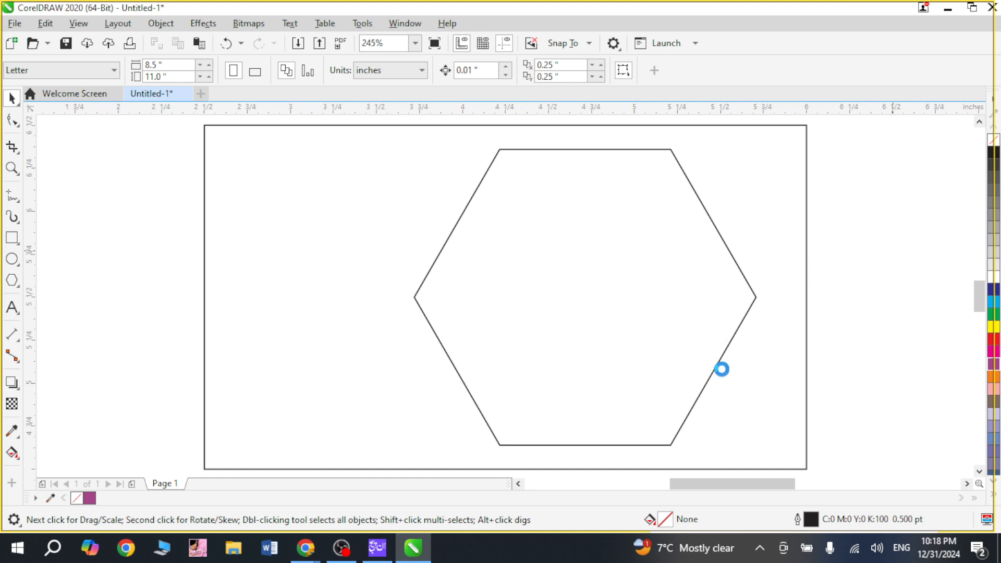
Step: Save the drawing to the Desktop as a CDR file named "Modern Business card background"
key(ctrl+s)
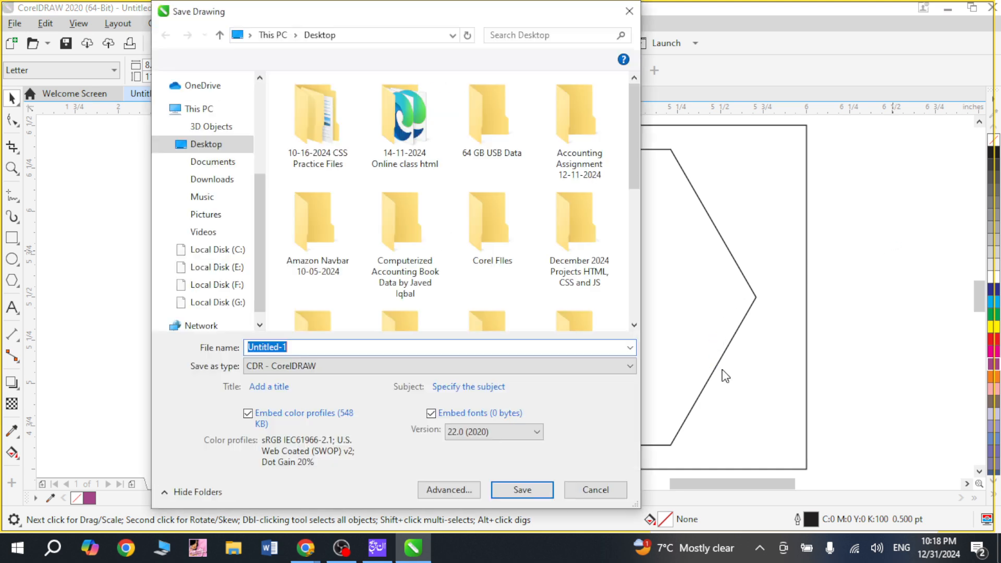
text(Modern )
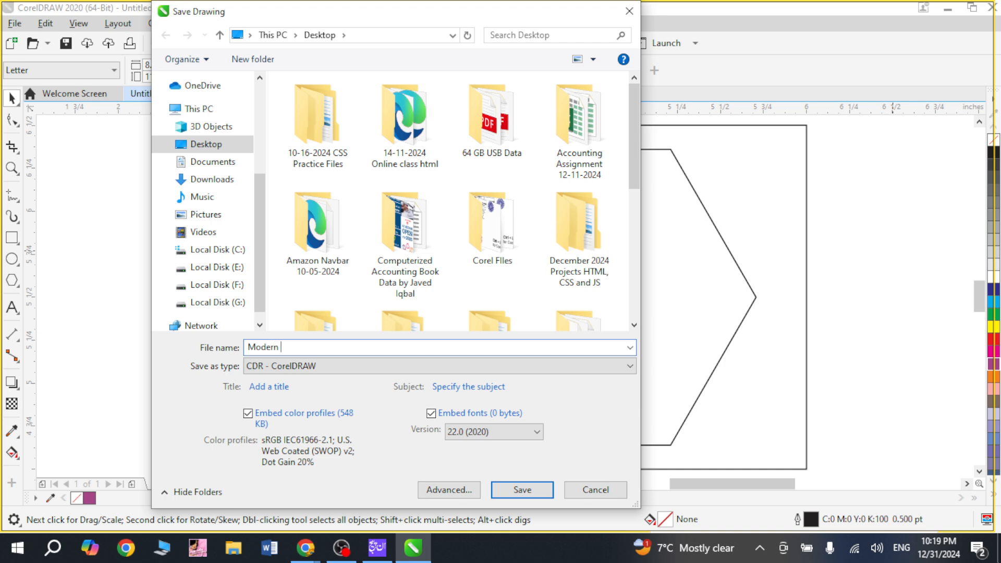
text(BUs)
key(BackSpace)
text(us)
text(iness card background)
key(Return)
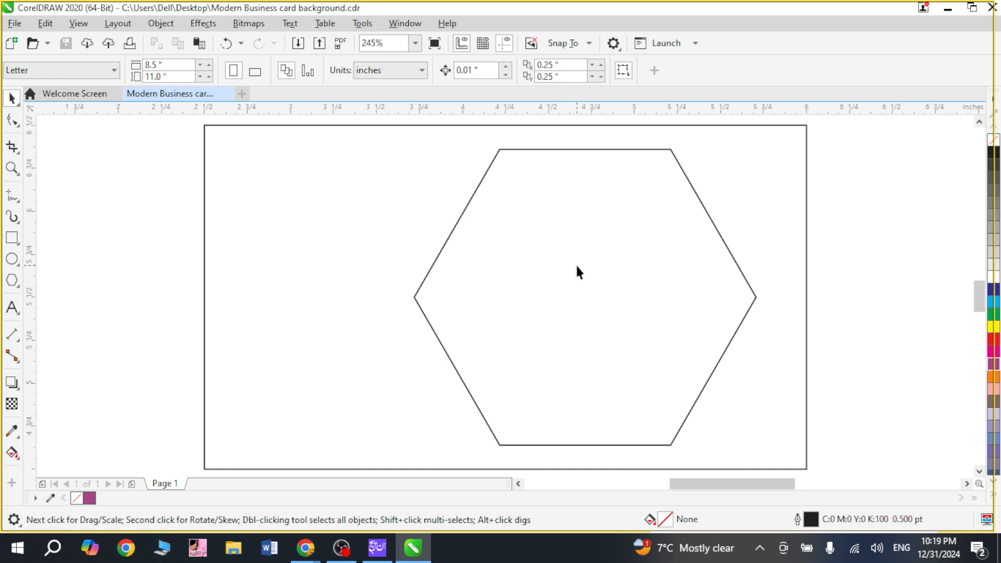
Step: Draw a slanted Pen line about 0.11 by 0.14 in from the rectangle's upper edge down to the hexagon's upper side, and save the file
key(z)
drag(498, 152, 648, 190)
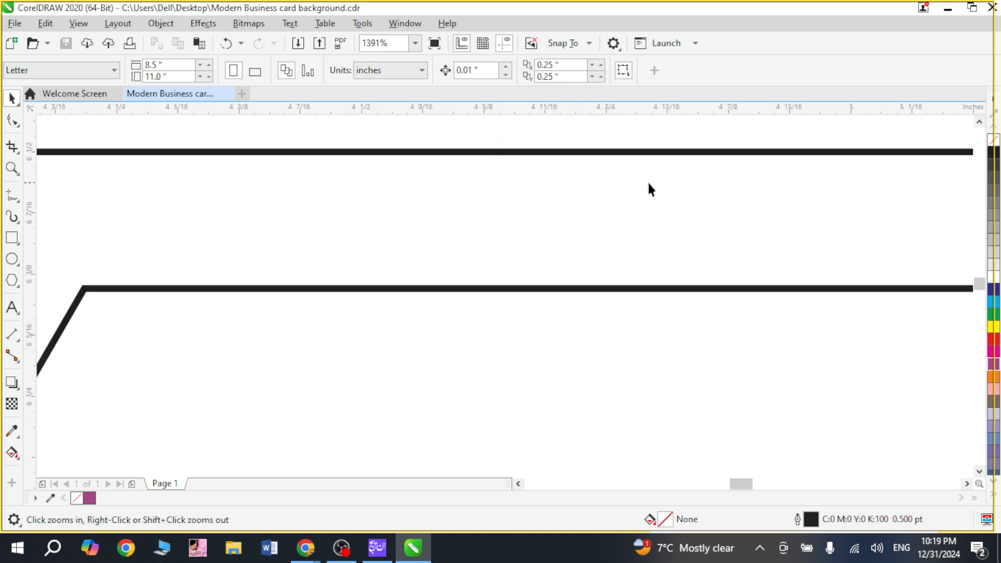
click(16, 199)
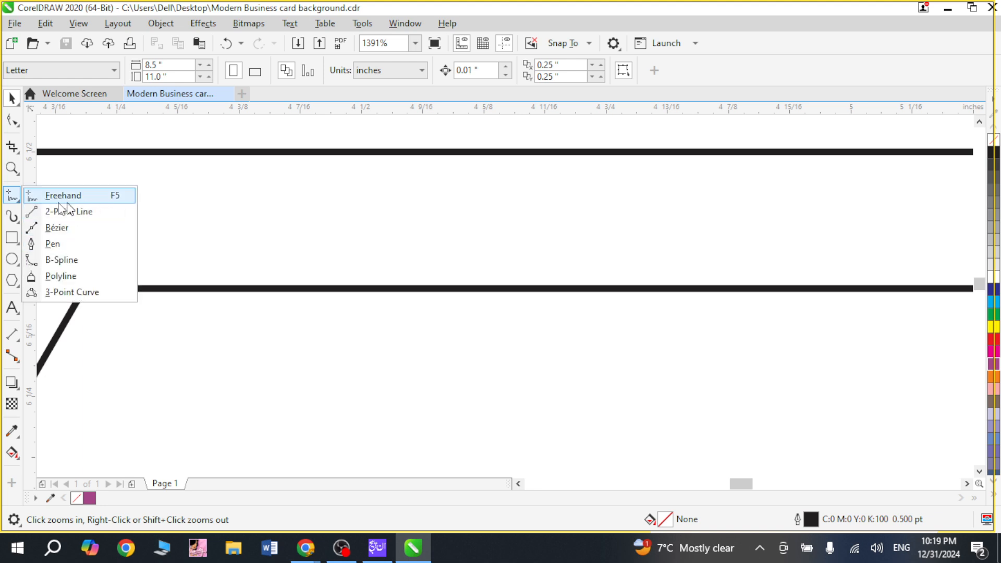
click(70, 243)
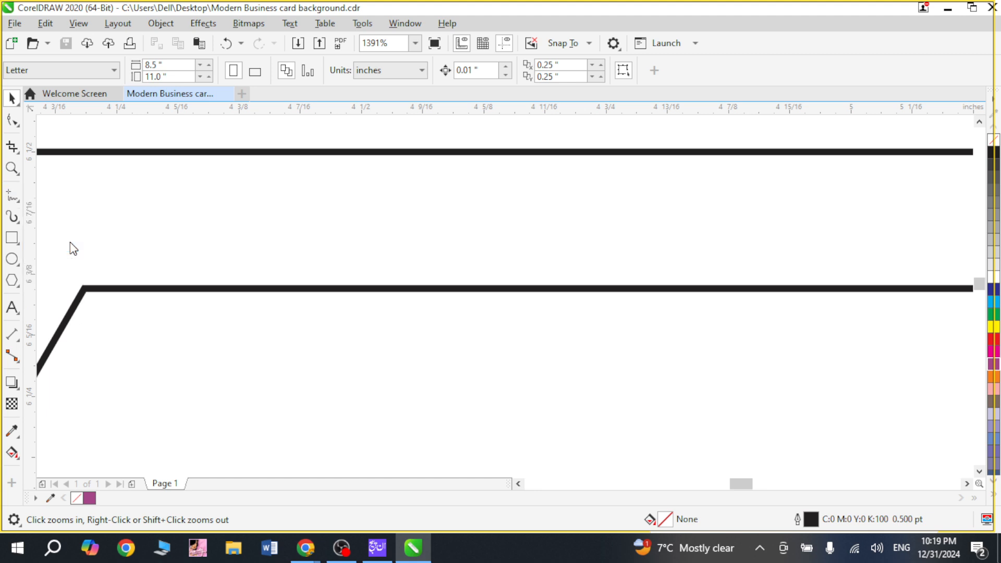
click(454, 152)
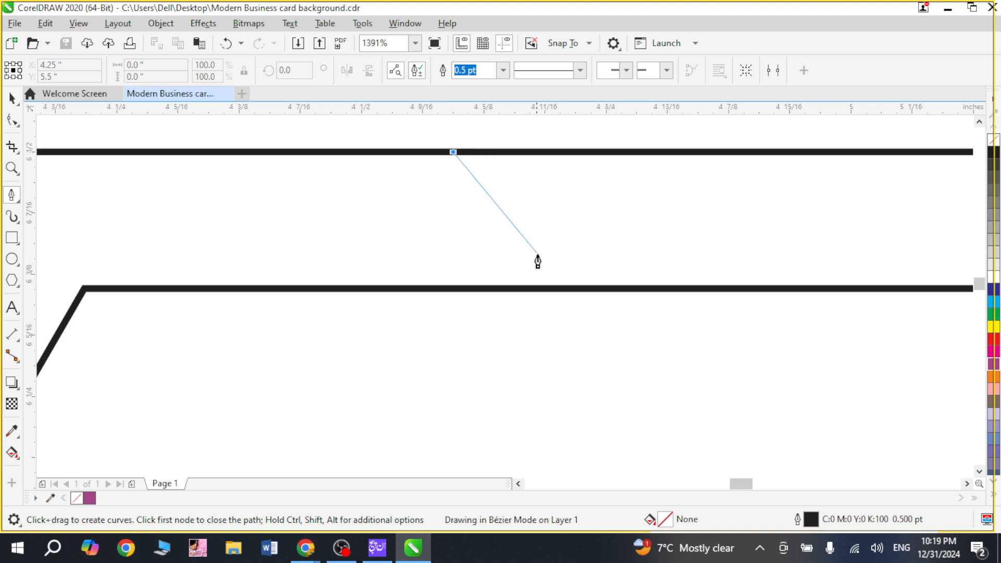
double_click(556, 288)
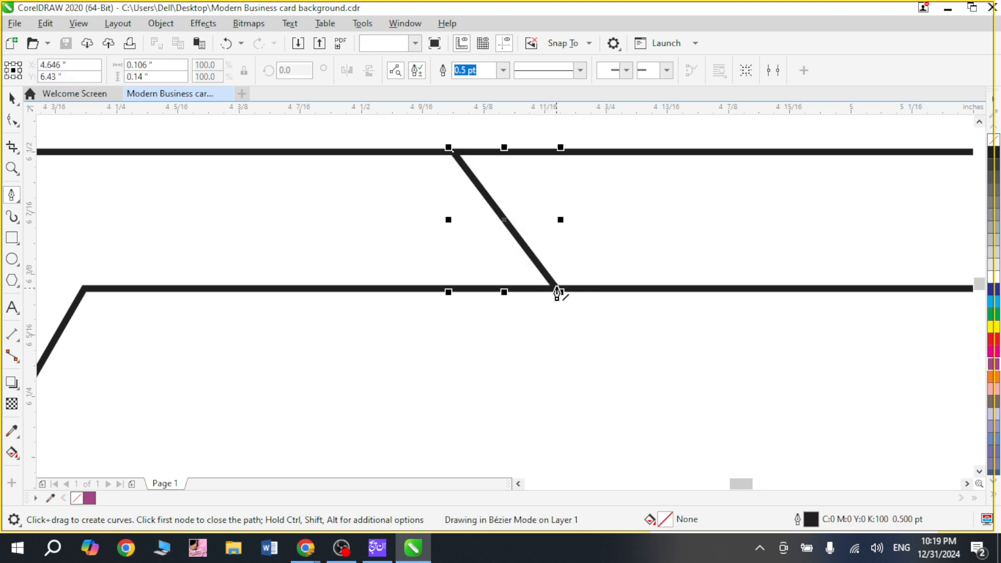
key(ctrl+space)
scroll(567, 263, down, 1)
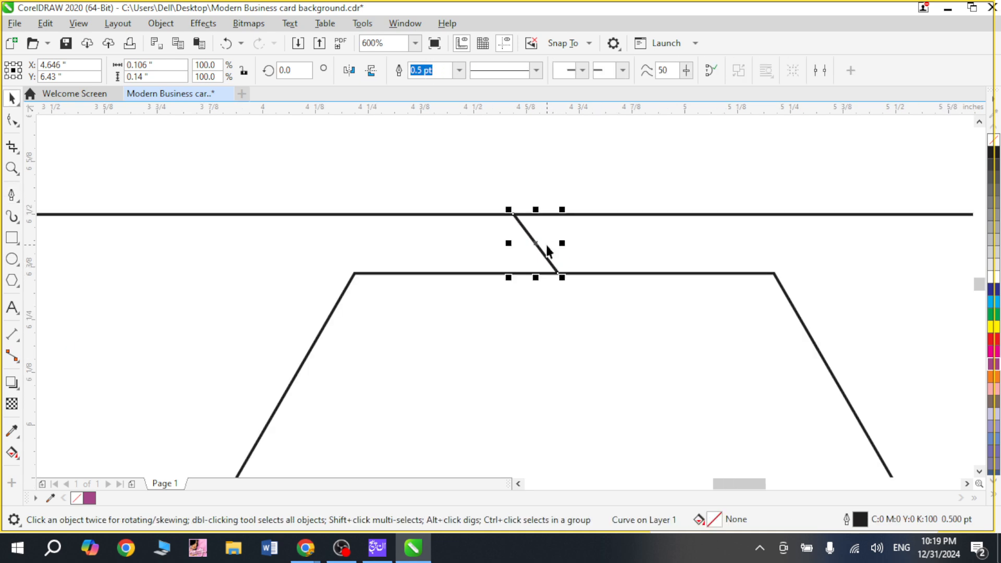
key(F4)
click(407, 243)
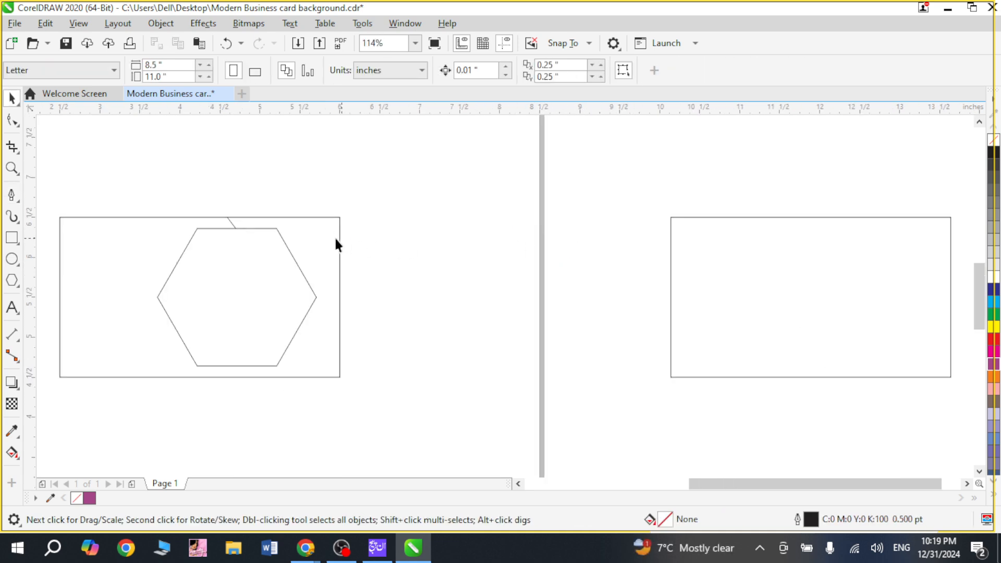
key(ctrl+s)
Step: Examine closely how the short slanted line's two end nodes meet the rectangle's upper edge and the hexagon's upper side
click(15, 201)
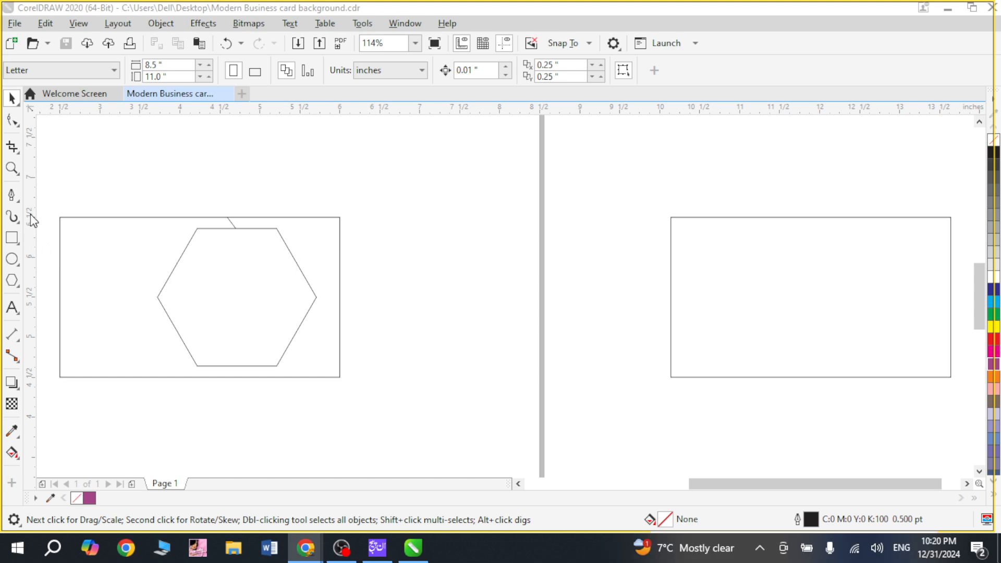
drag(191, 204, 281, 243)
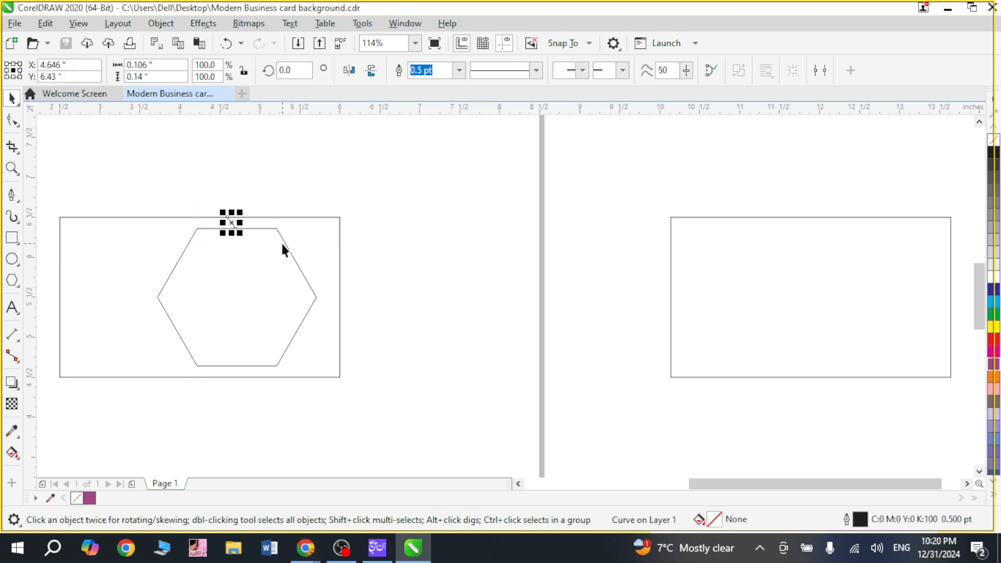
key(z)
drag(207, 197, 278, 254)
click(401, 219)
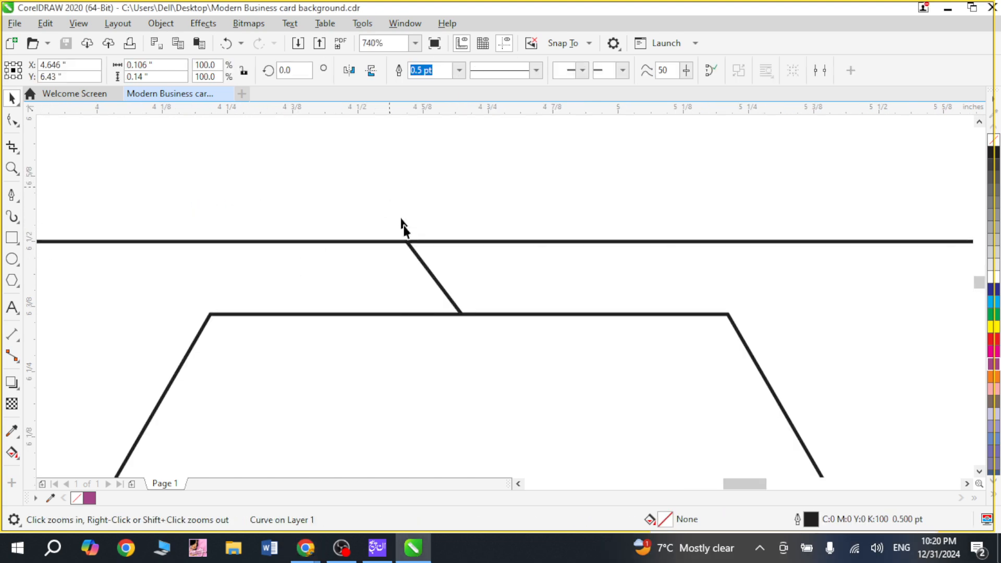
key(z)
drag(385, 224, 463, 305)
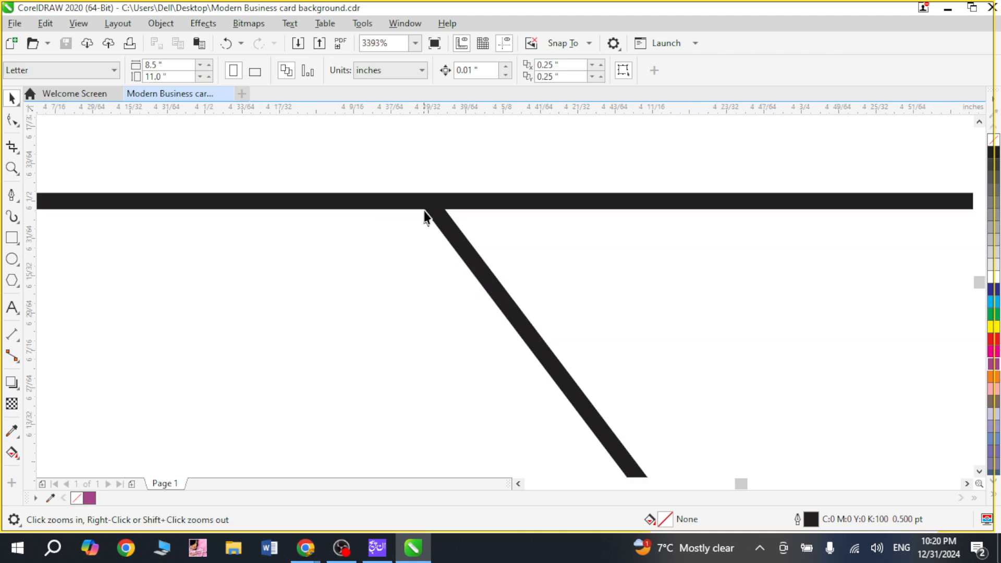
key(space)
click(436, 215)
key(F4)
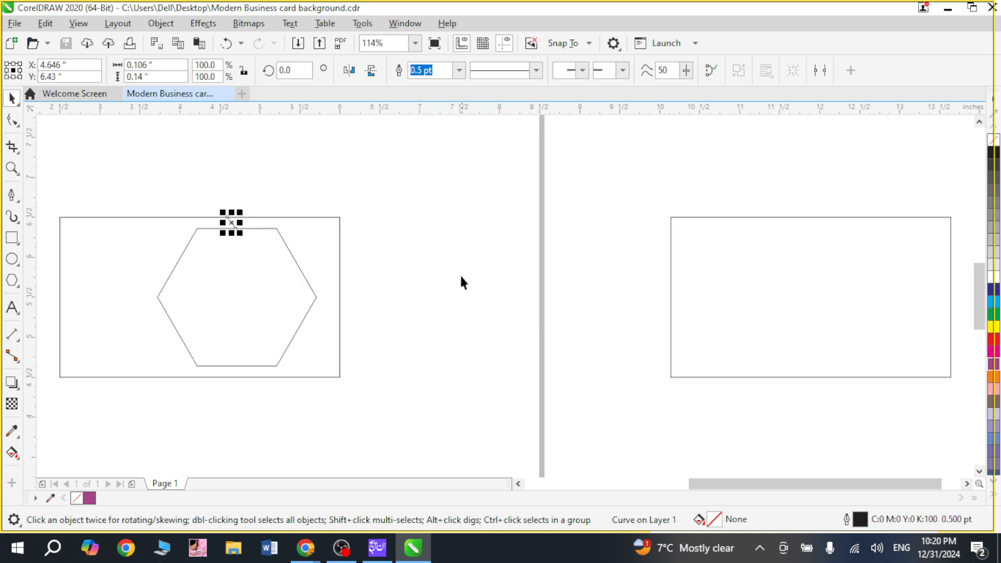
key(F2)
drag(231, 205, 256, 248)
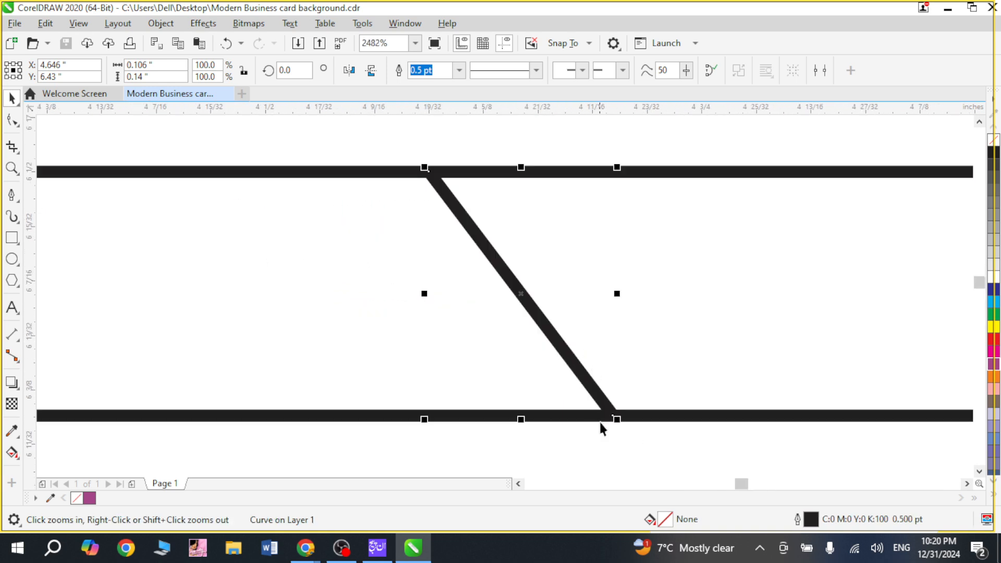
key(F10)
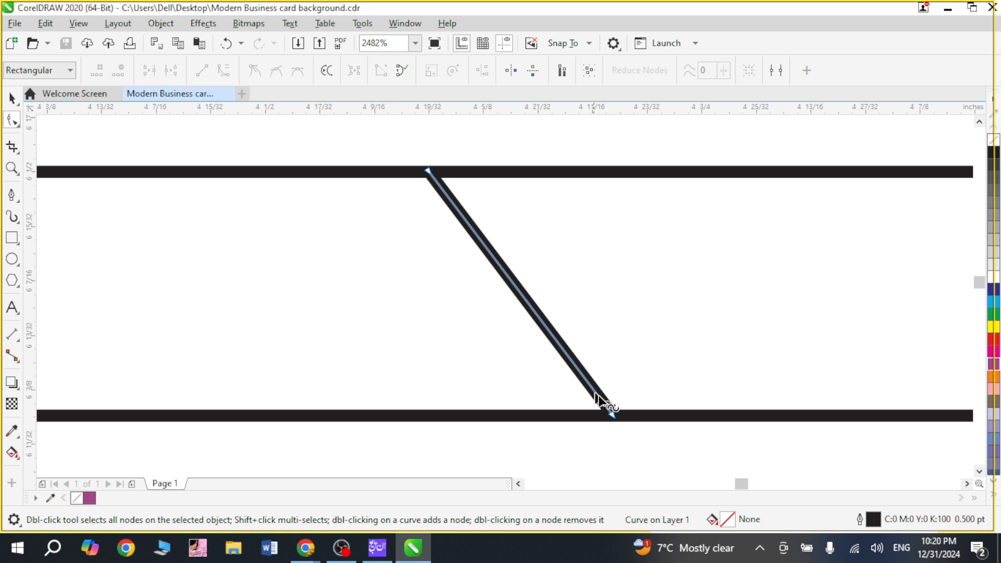
scroll(548, 408, down, 2)
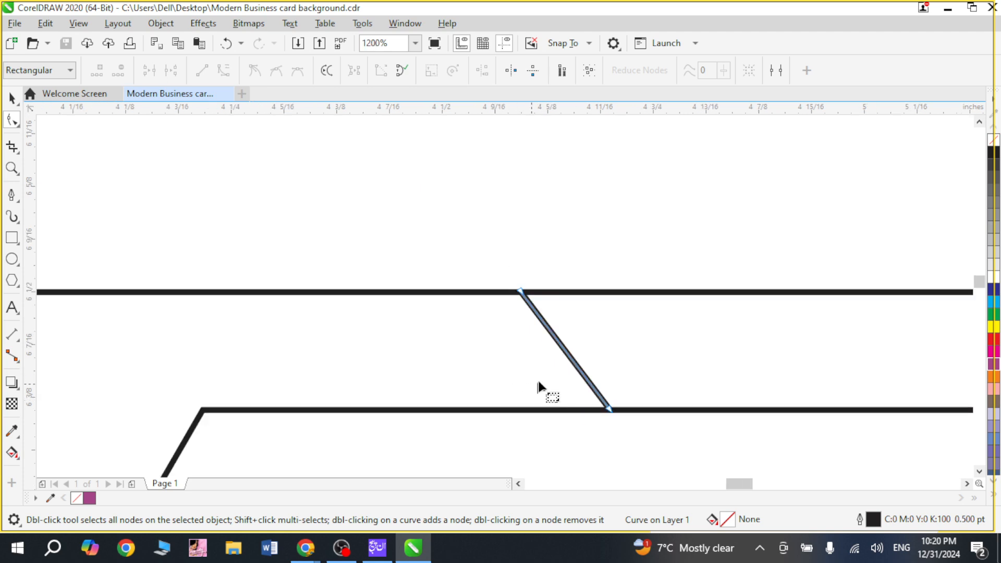
Step: Align the short slanted line horizontally with the hexagon's center
key(space)
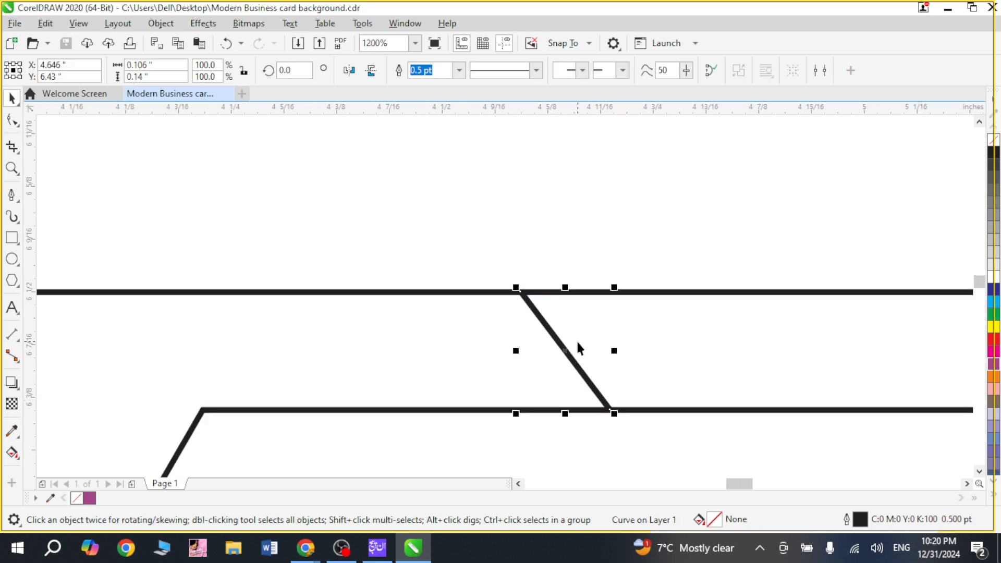
shift+click(437, 411)
key(Right)
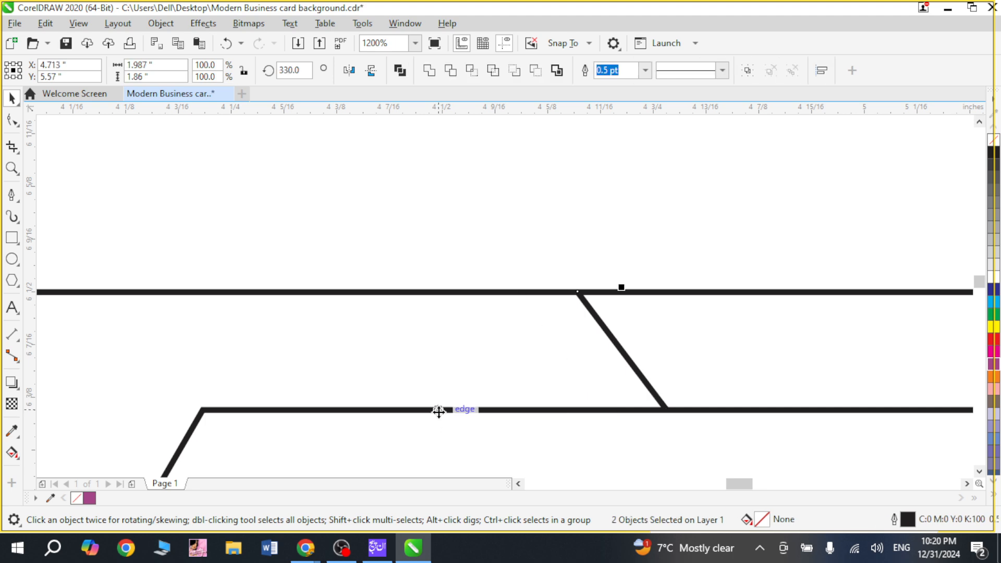
key(F4)
click(446, 292)
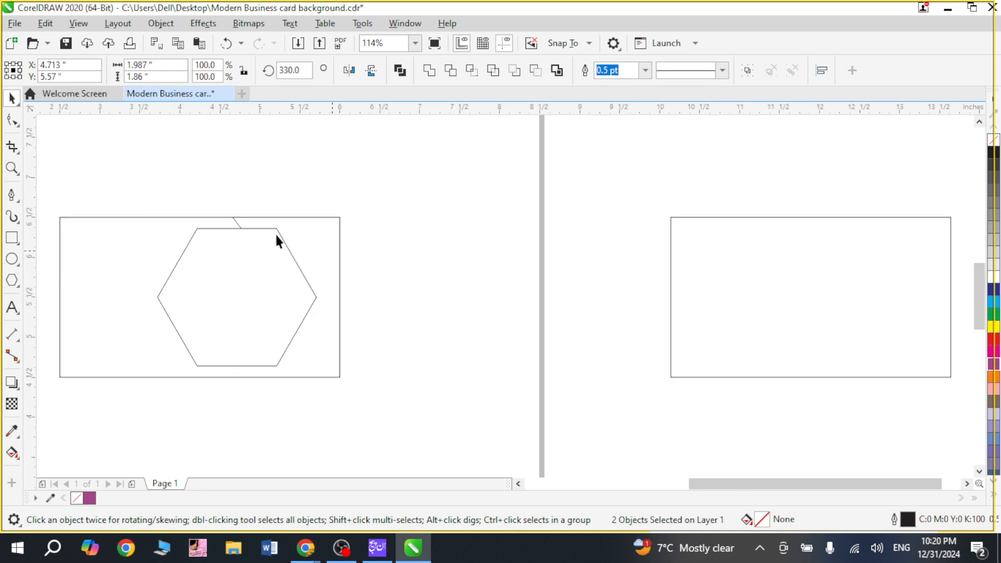
Step: Delete the short slanted line between the rectangle's upper edge and the hexagon
key(F2)
drag(159, 190, 361, 396)
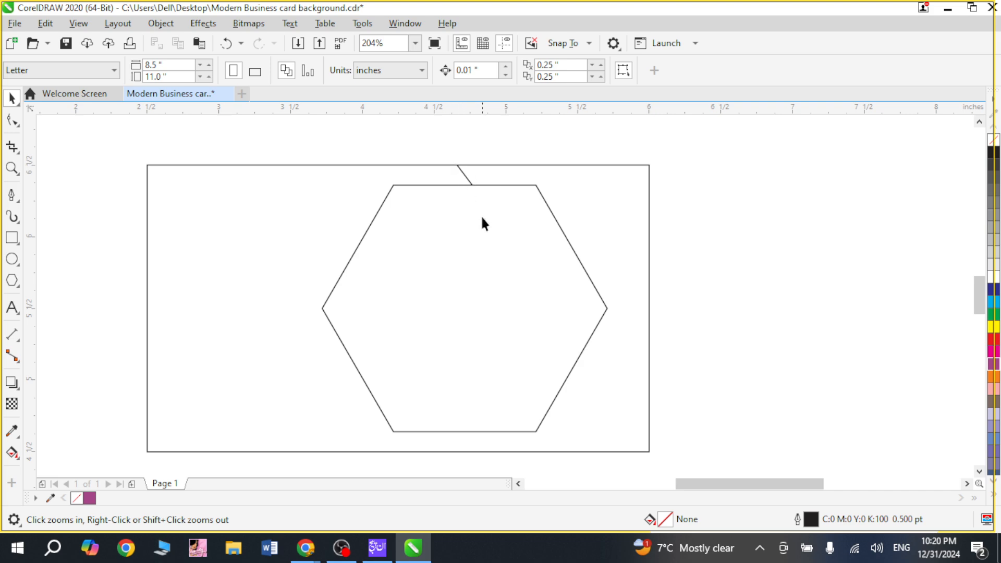
drag(368, 139, 568, 226)
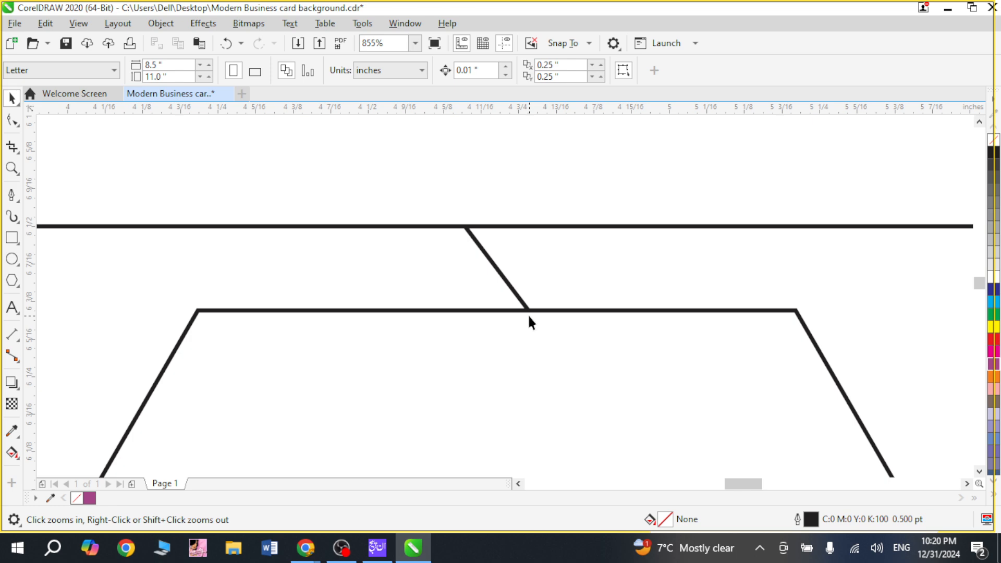
key(space)
click(505, 281)
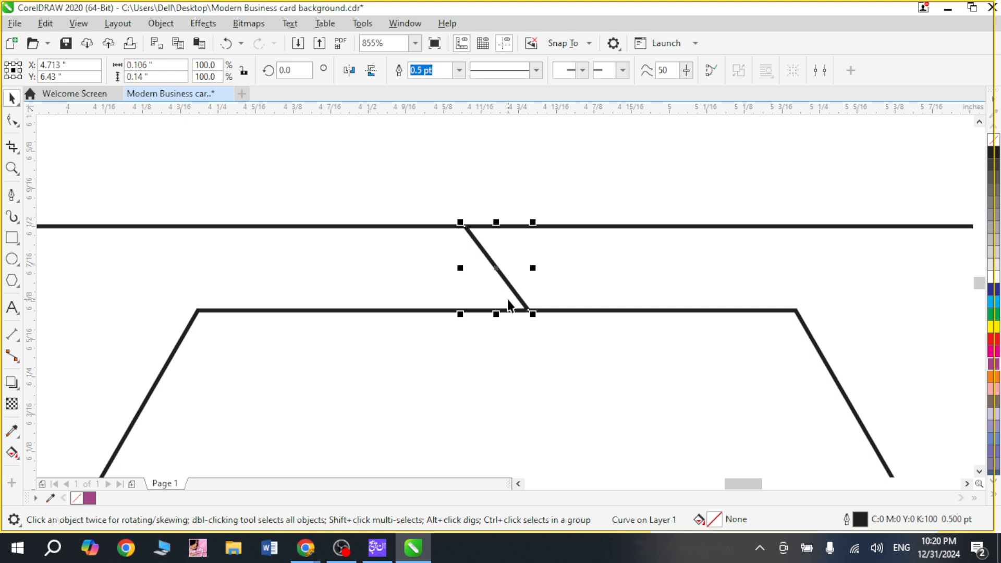
key(ctrl+s)
key(Delete)
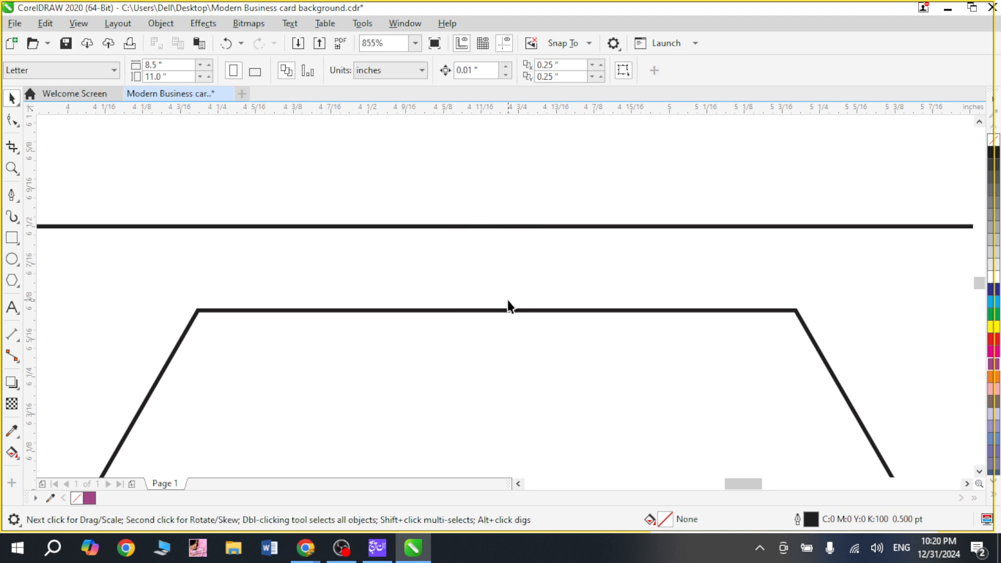
Step: Draw a steeper Pen line about 0.09 in wide by 0.14 in high from the rectangle's upper edge to the hexagon's upper side
click(12, 195)
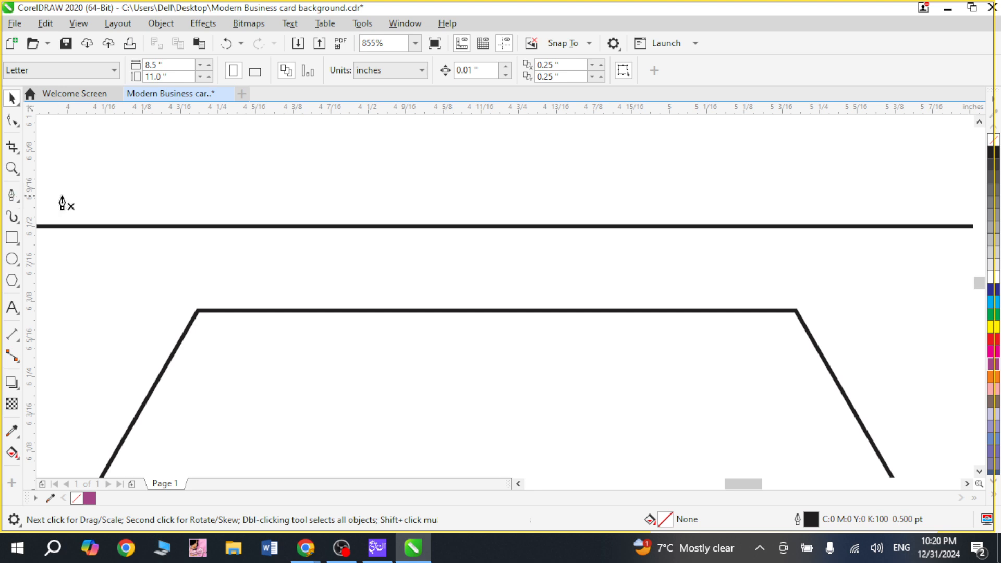
key(F2)
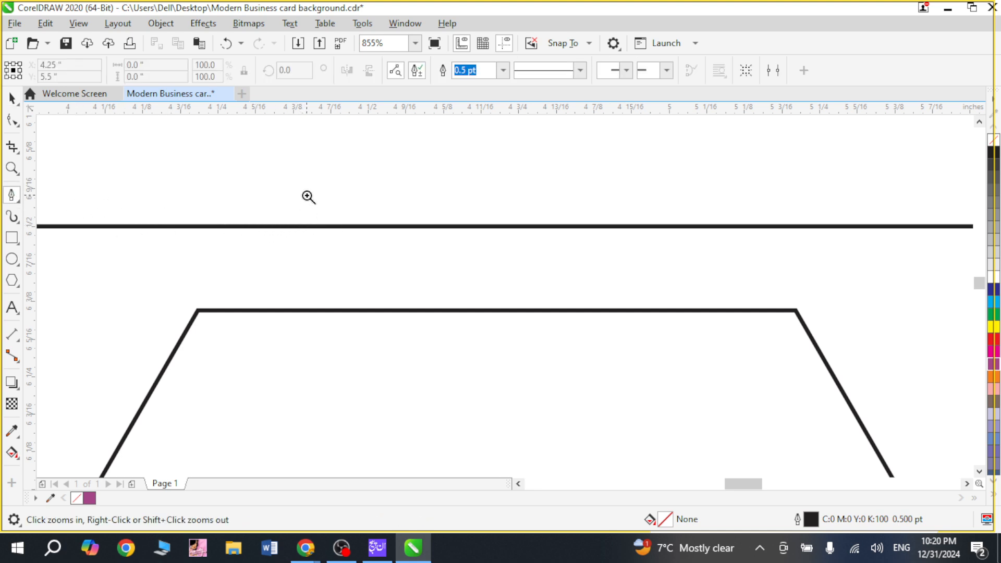
drag(308, 197, 655, 365)
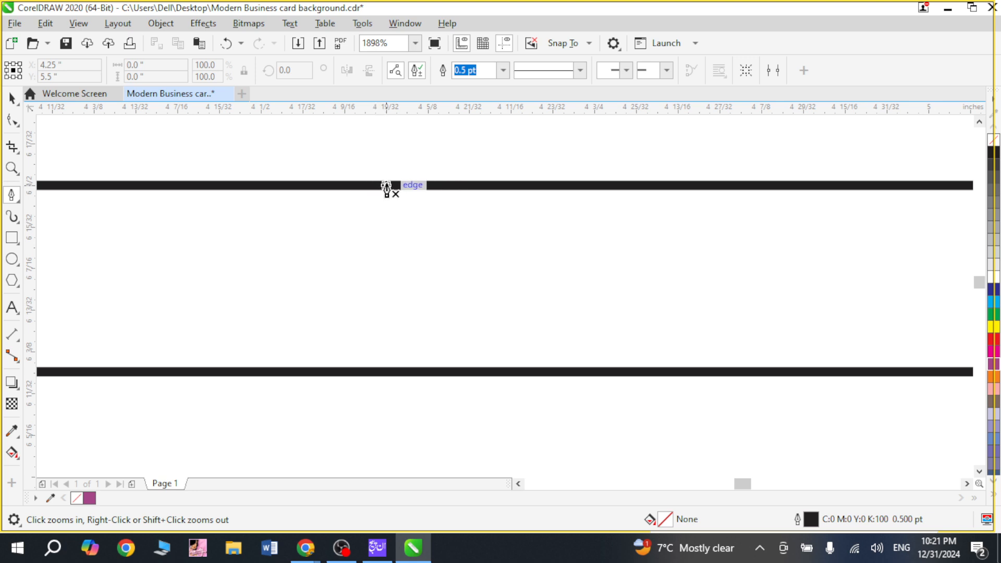
click(386, 186)
double_click(500, 372)
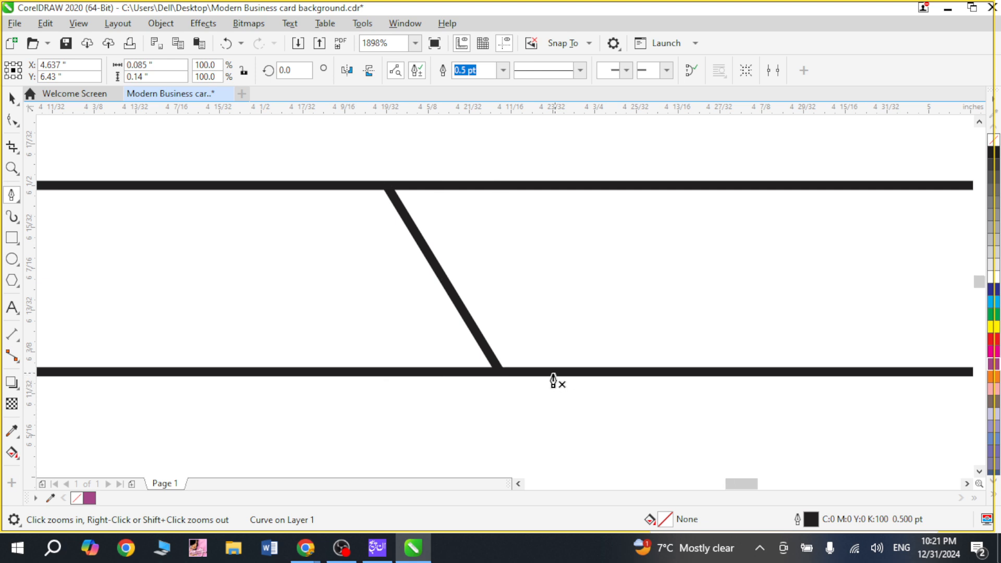
scroll(554, 380, down, 2)
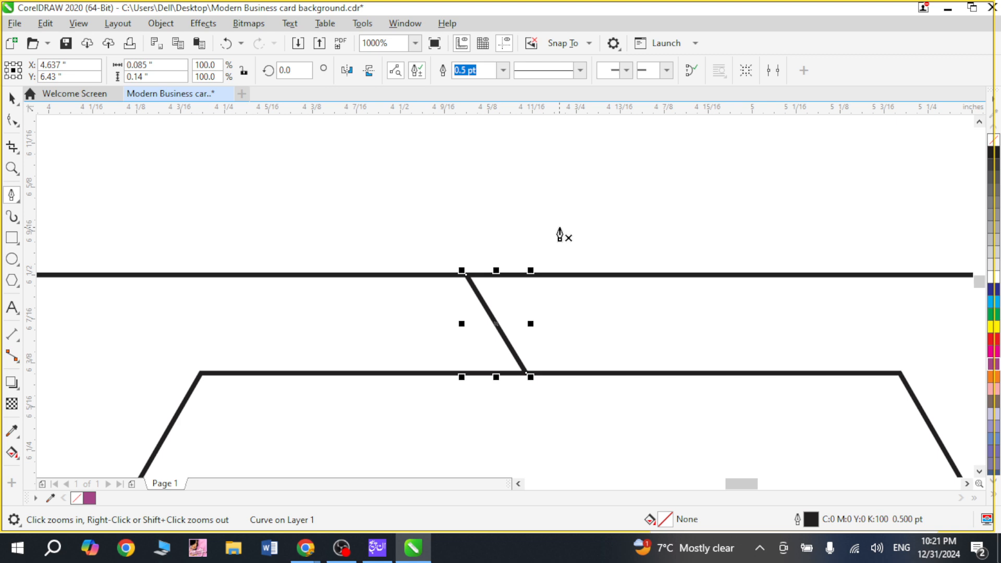
Step: Replace the slanted connecting line with a steeper one about 0.07 in wide by 0.14 in high, ending on the hexagon's upper side
key(Delete)
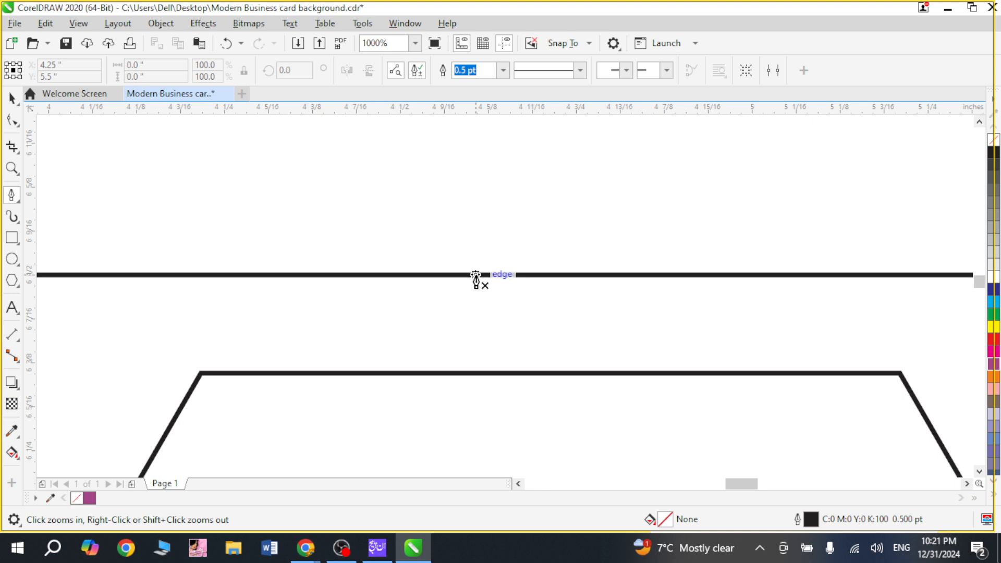
click(476, 275)
double_click(526, 373)
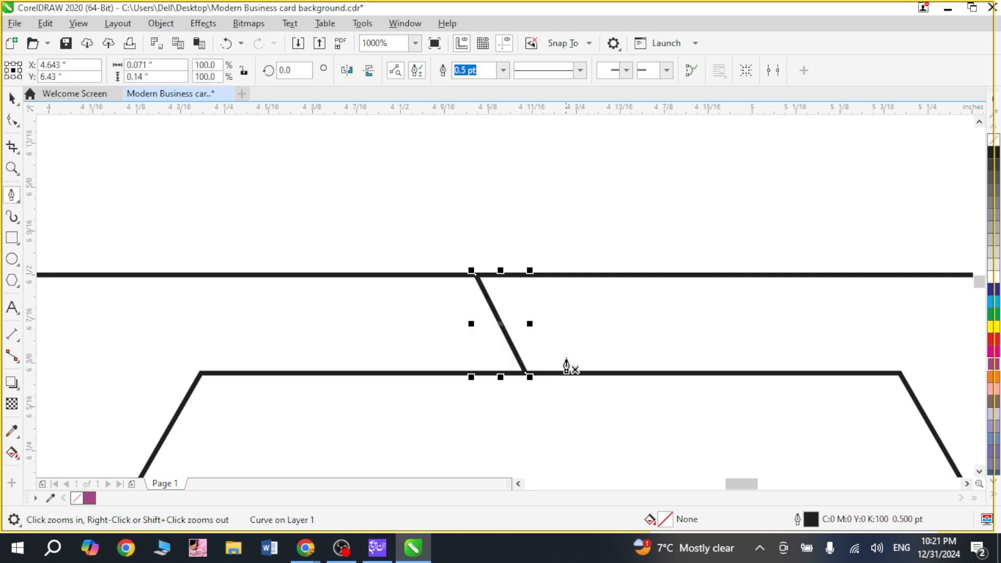
Step: Centre the short slanted line horizontally on the hexagon, then save the file
key(space)
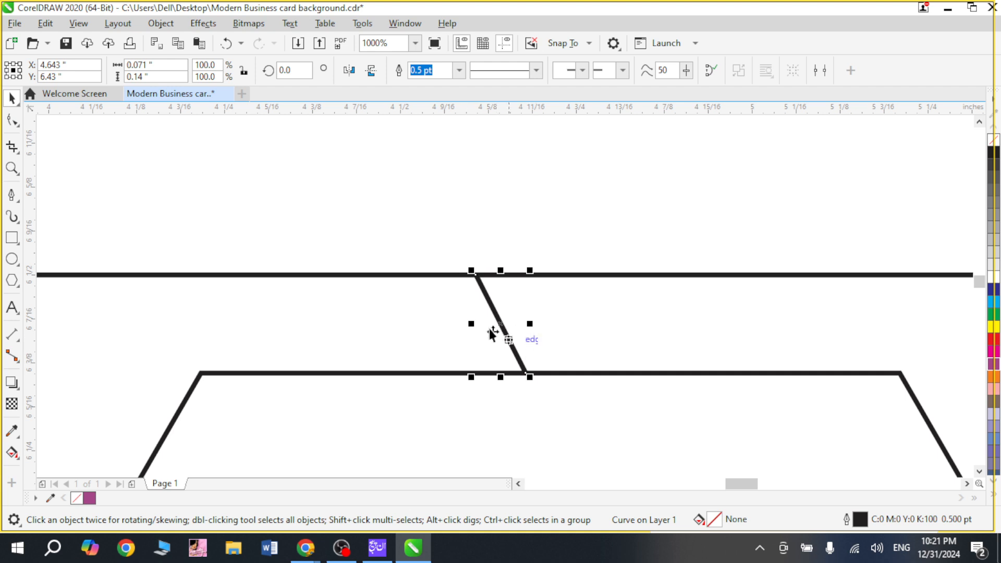
shift+click(384, 373)
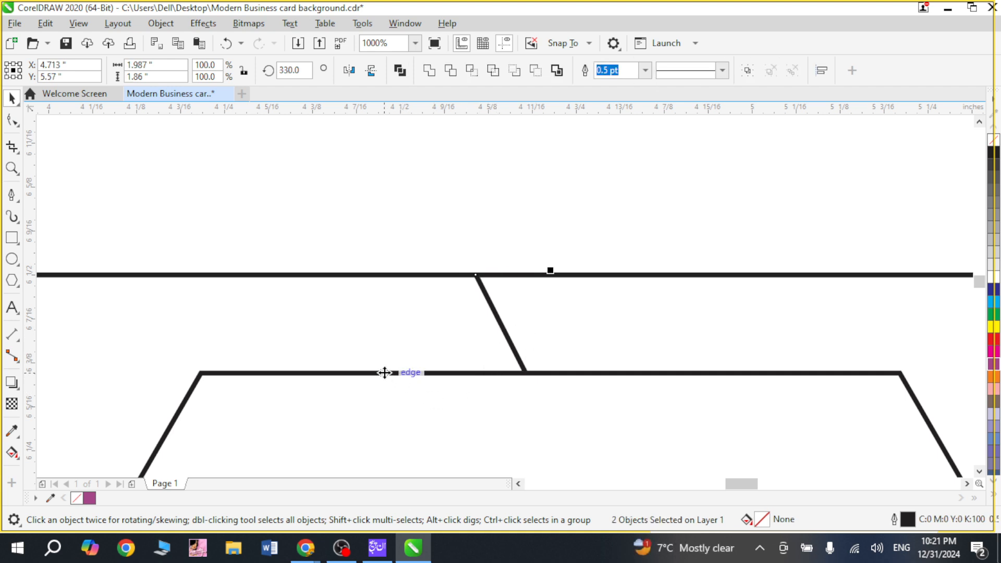
key(e)
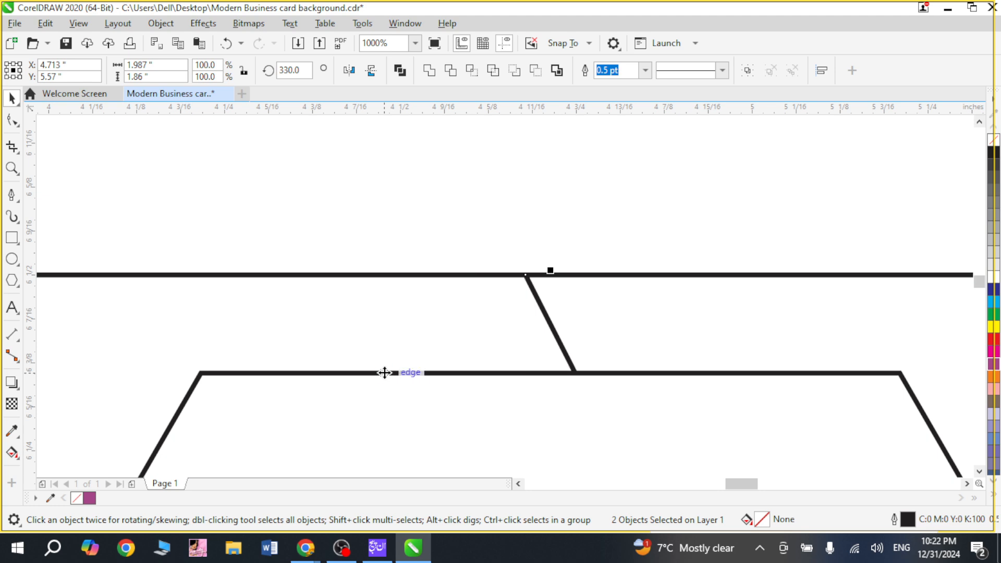
scroll(476, 311, down, 1)
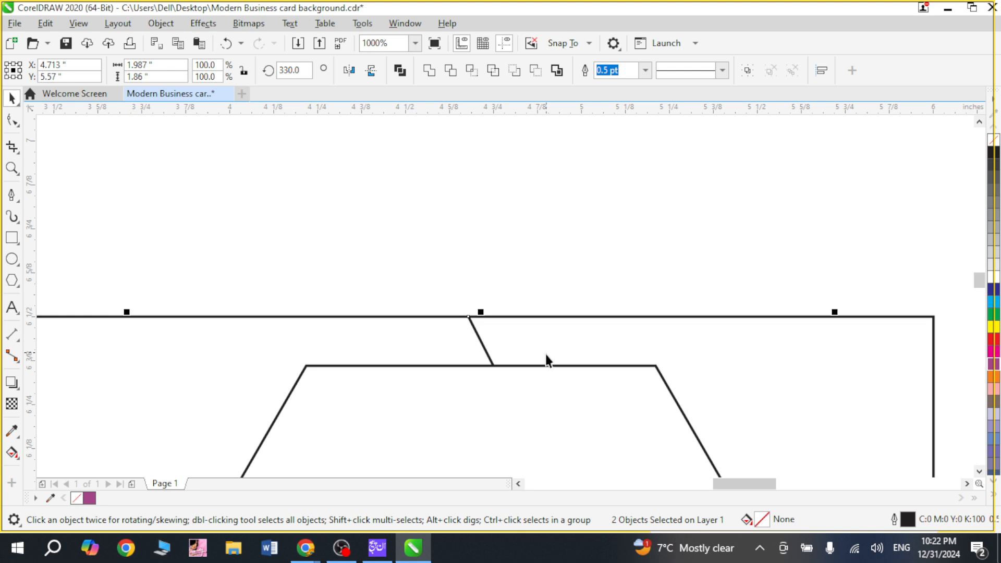
click(495, 241)
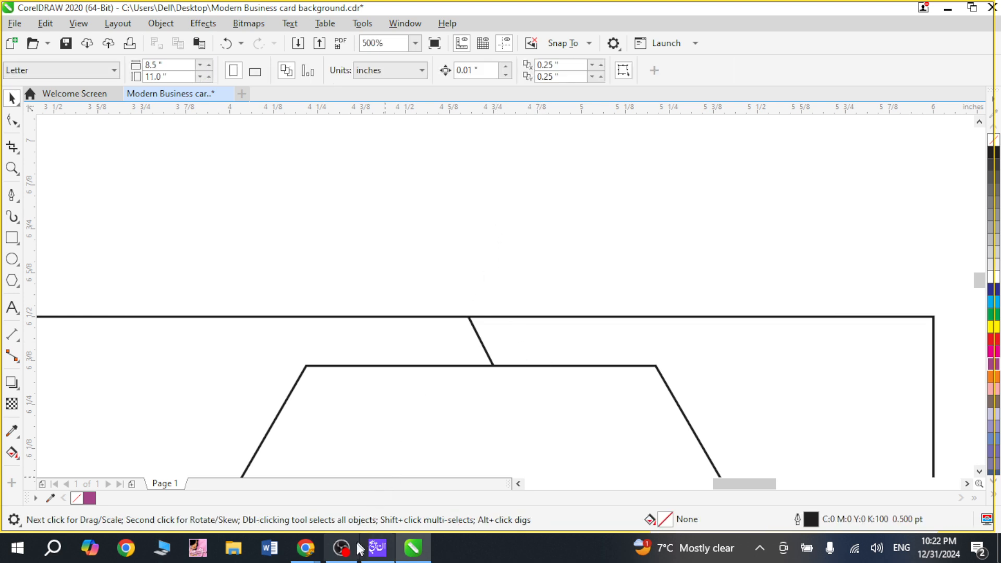
key(ctrl+s)
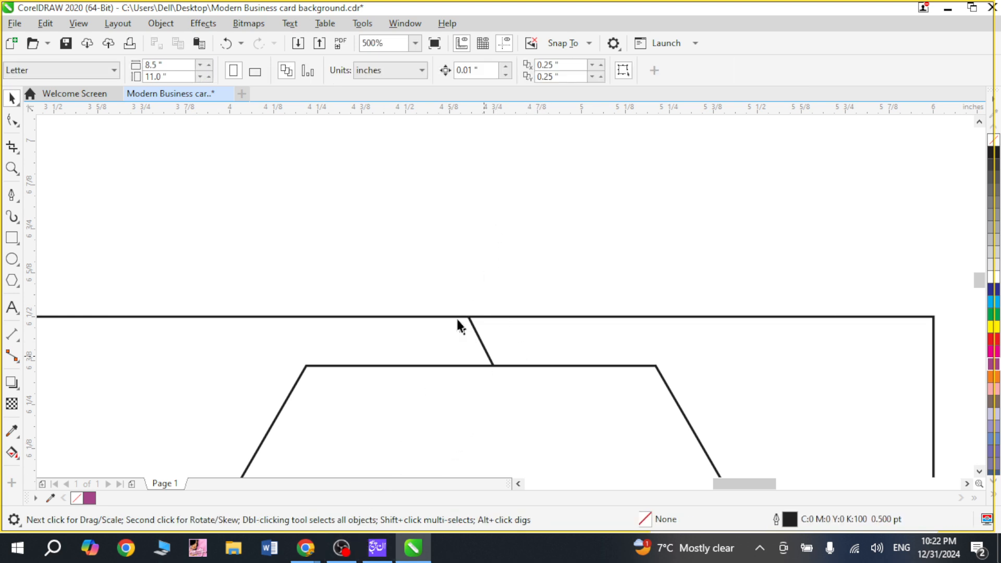
Step: Duplicate the slanted line and align the copy with the bottom of the hexagon
drag(416, 240, 508, 371)
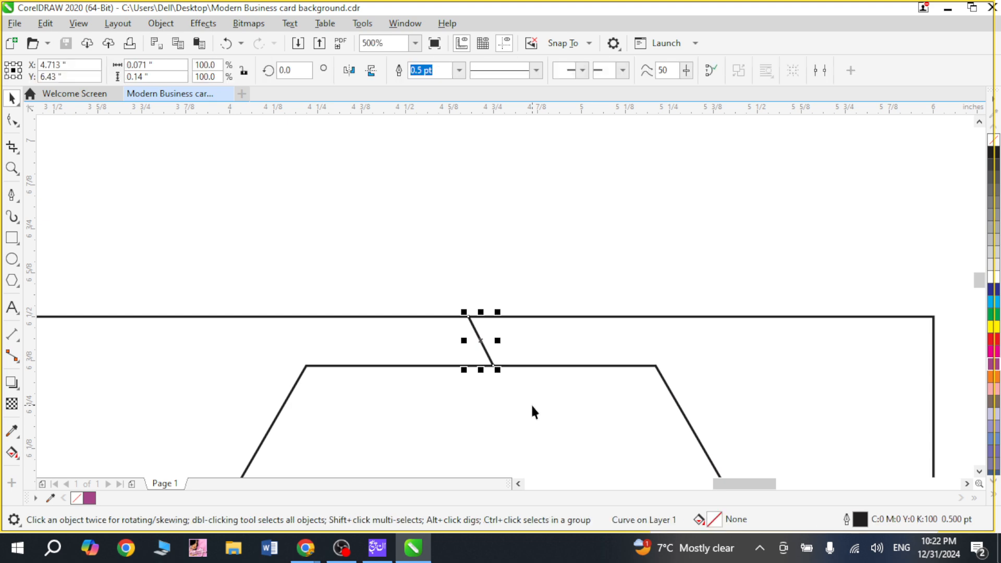
scroll(531, 403, down, 1)
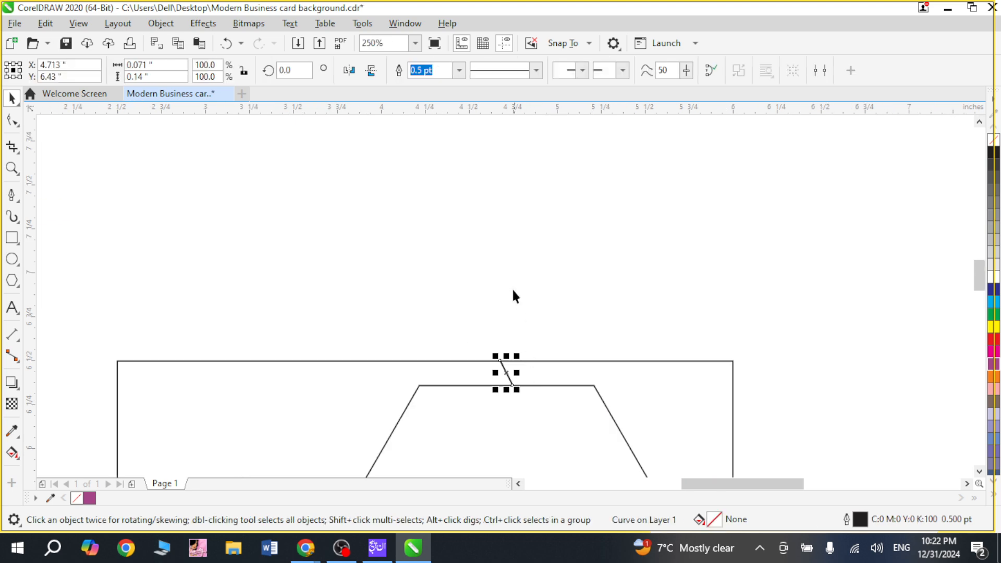
drag(362, 302, 520, 471)
key(shift+F2)
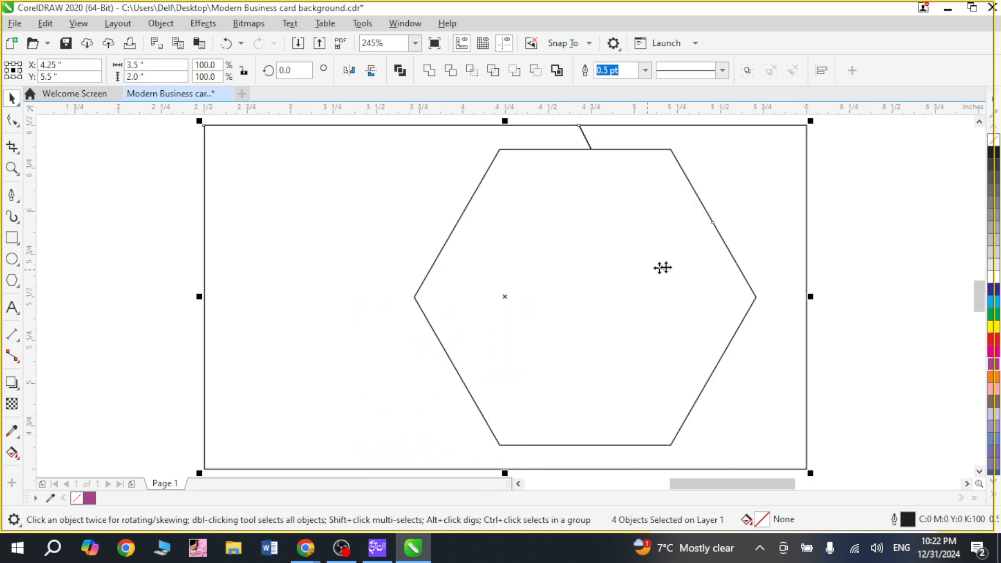
click(887, 214)
click(586, 141)
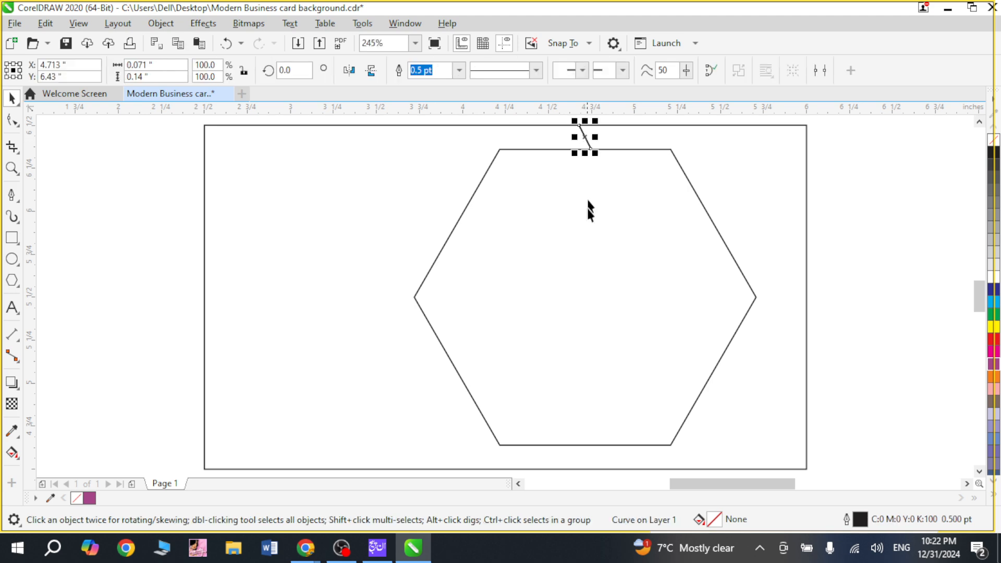
shift+click(585, 331)
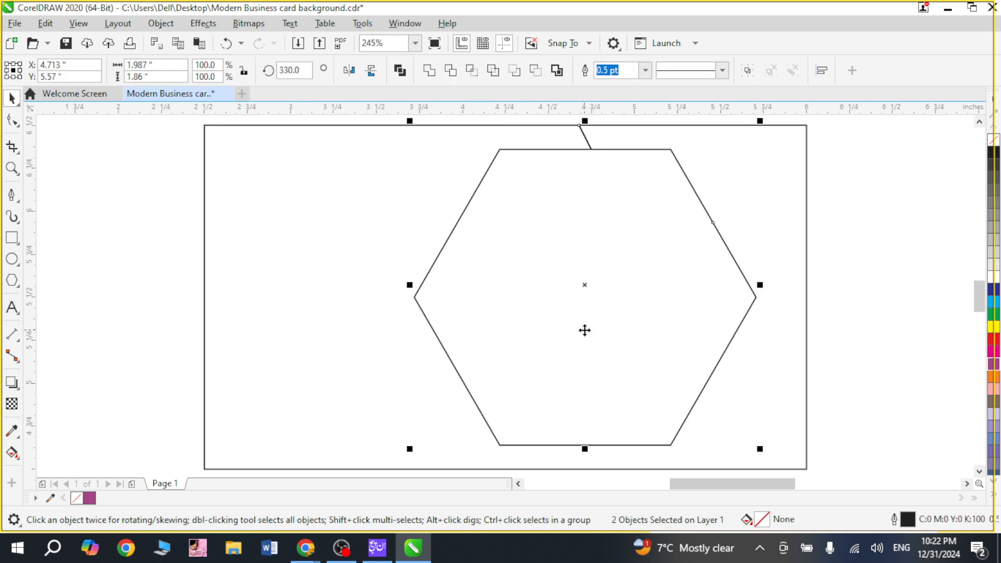
key(b)
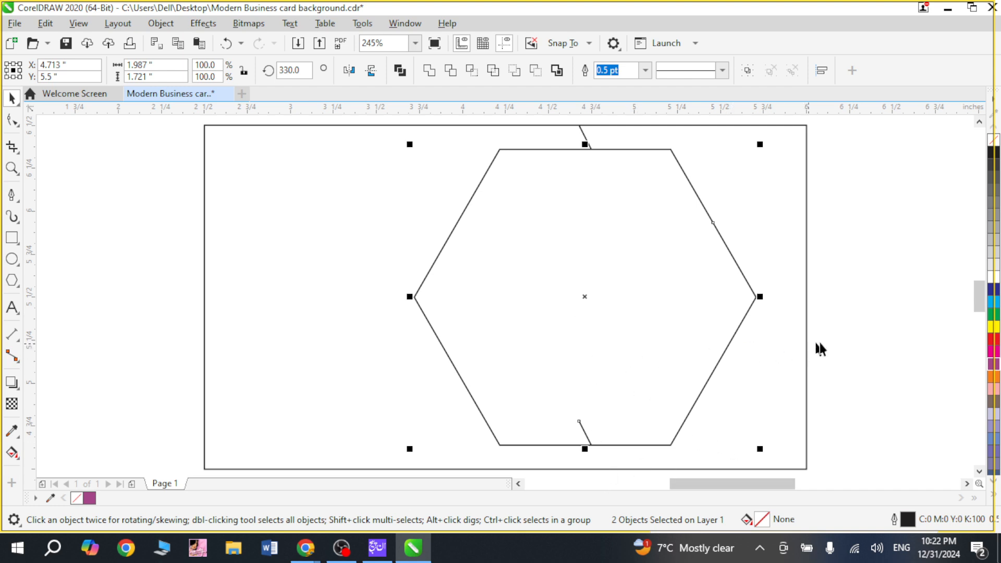
click(853, 330)
Step: Move the copied slanted line straight down into the gap between the hexagon's lower side and the rectangle's lower edge
key(F2)
drag(491, 401, 626, 479)
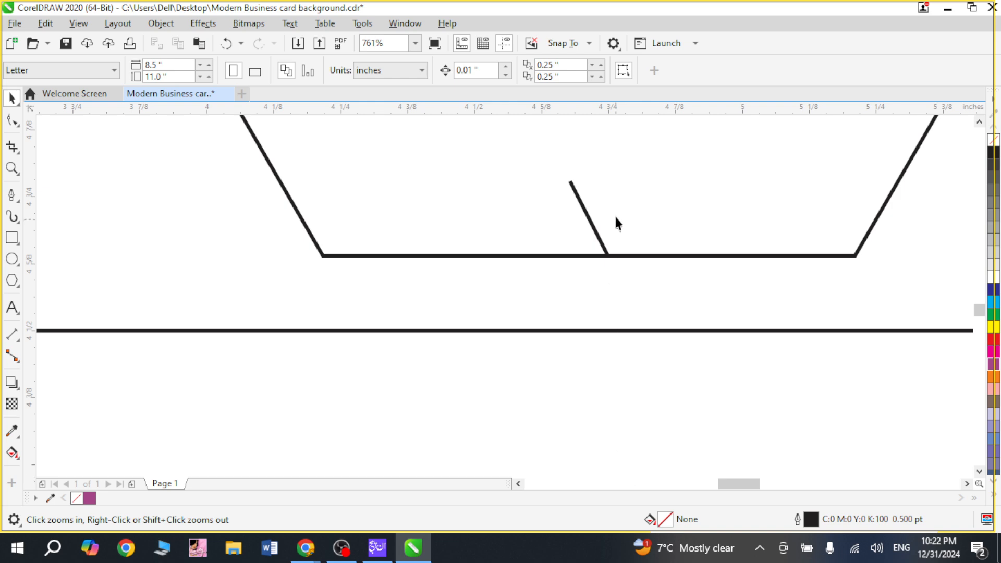
click(596, 236)
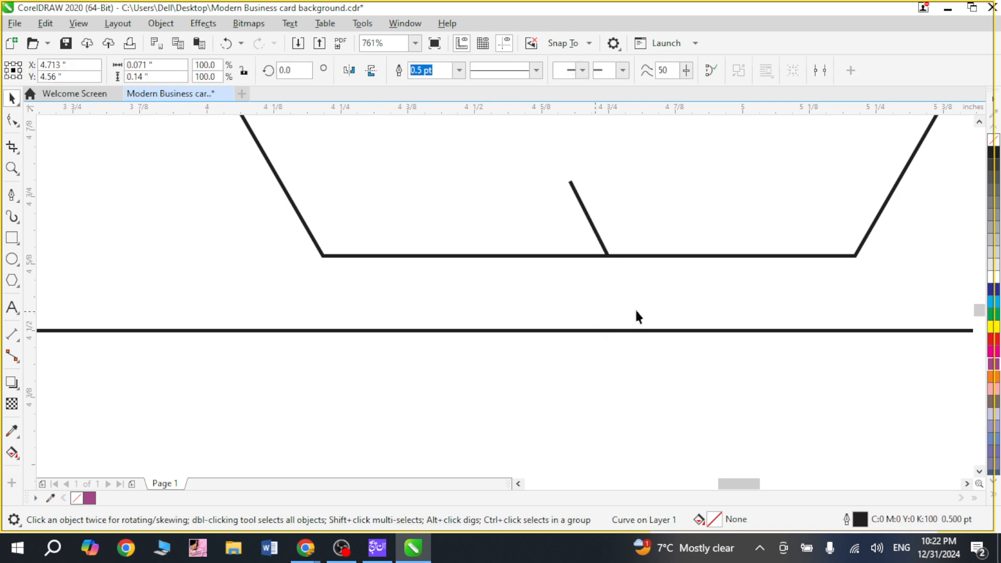
drag(596, 236, 637, 312)
shift+click(628, 206)
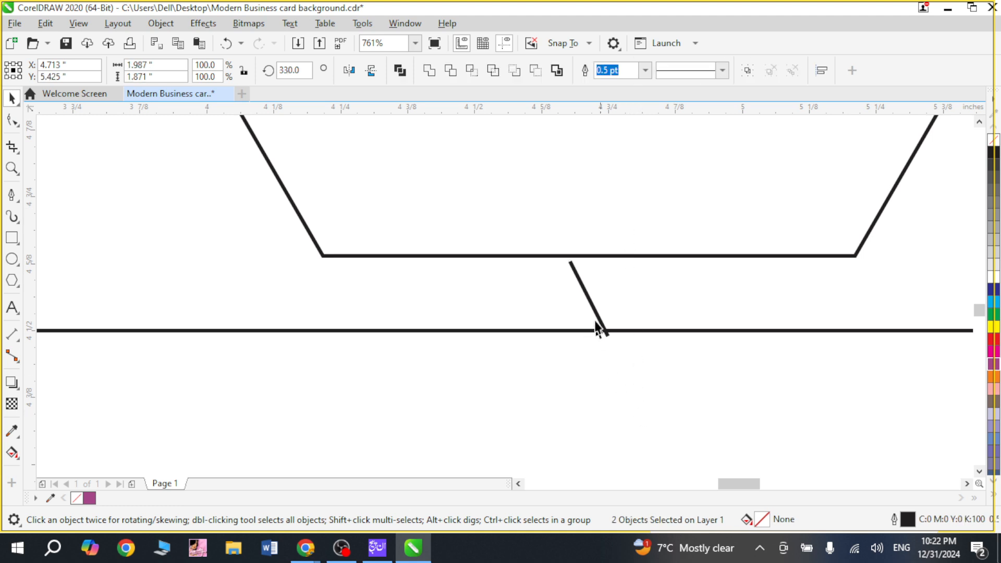
click(593, 297)
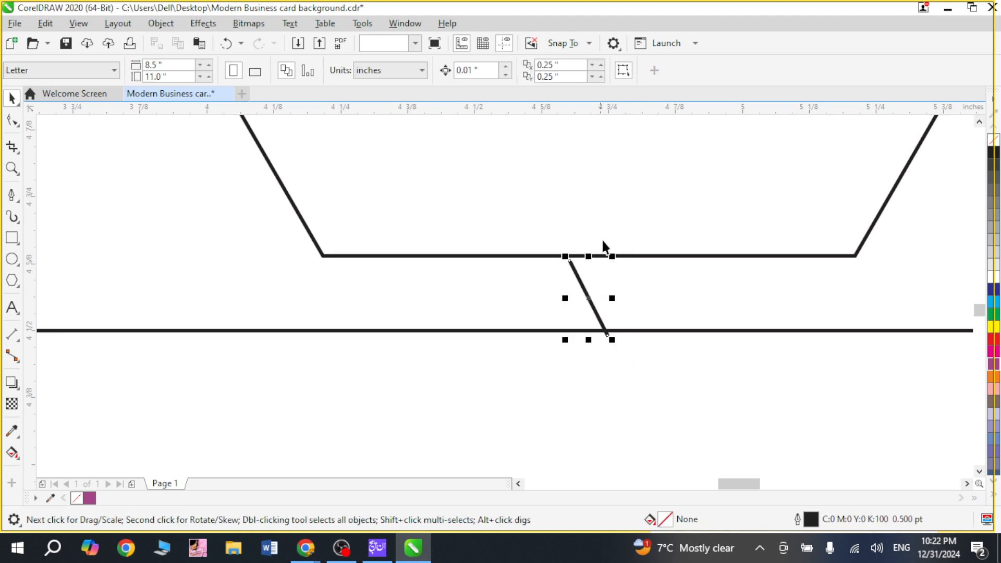
shift+click(641, 250)
Step: Adjust the lower slanted line's end nodes to meet the hexagon's lower side and the rectangle's lower edge
key(z)
drag(533, 237, 617, 340)
key(space)
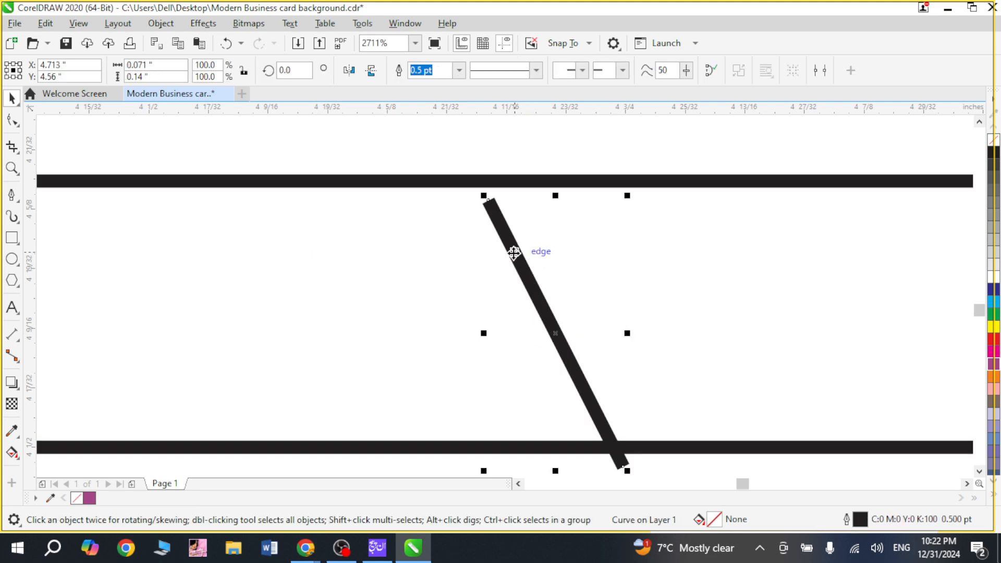
double_click(513, 254)
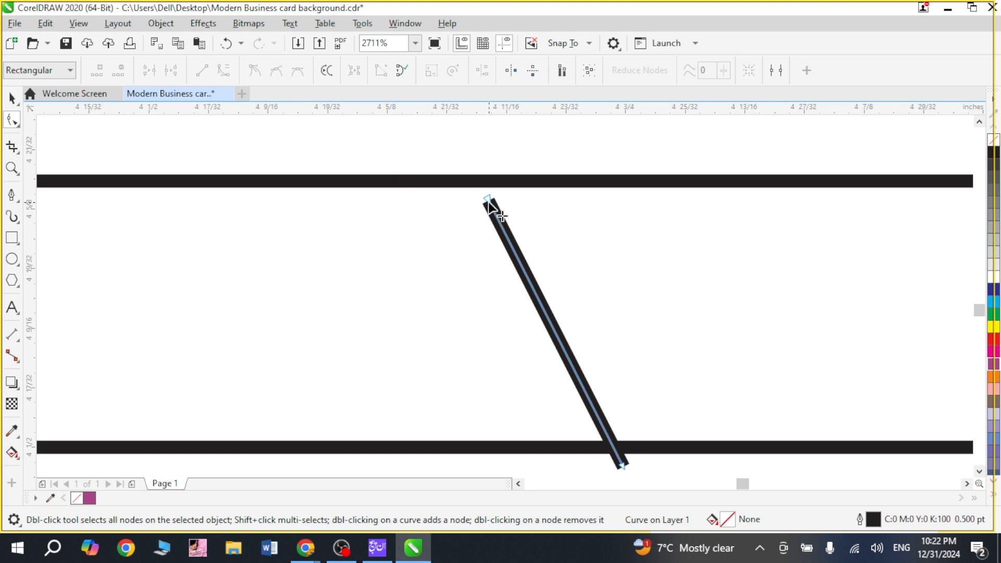
drag(488, 201, 480, 186)
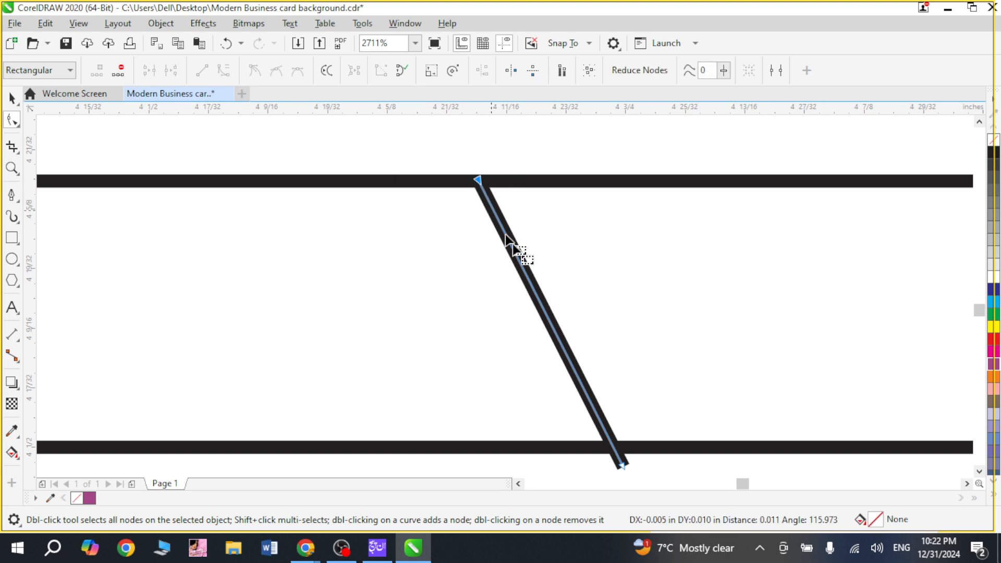
drag(621, 464, 613, 448)
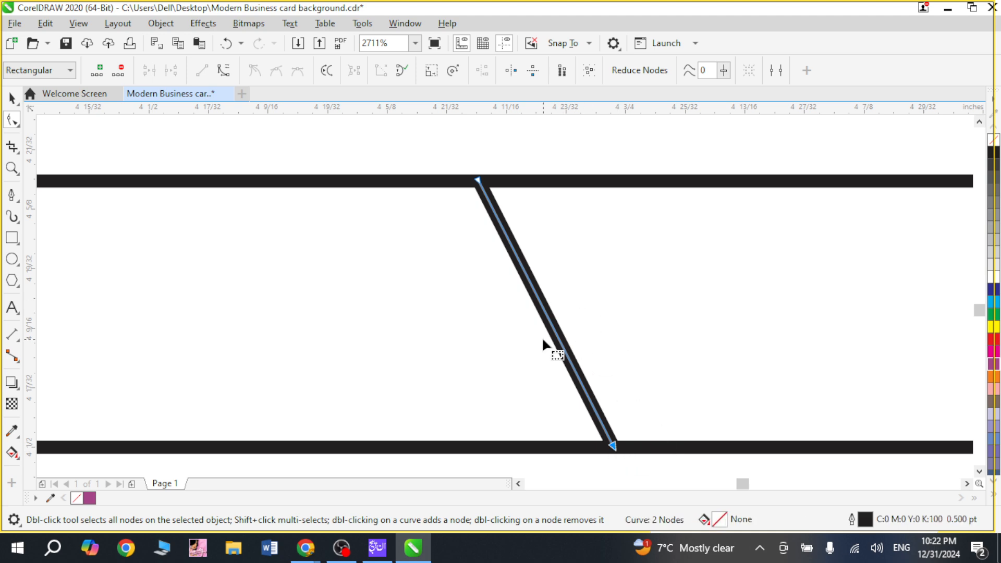
Step: Mirror the lower slanted line horizontally so it slants opposite to the upper connecting line
scroll(632, 358, down, 8)
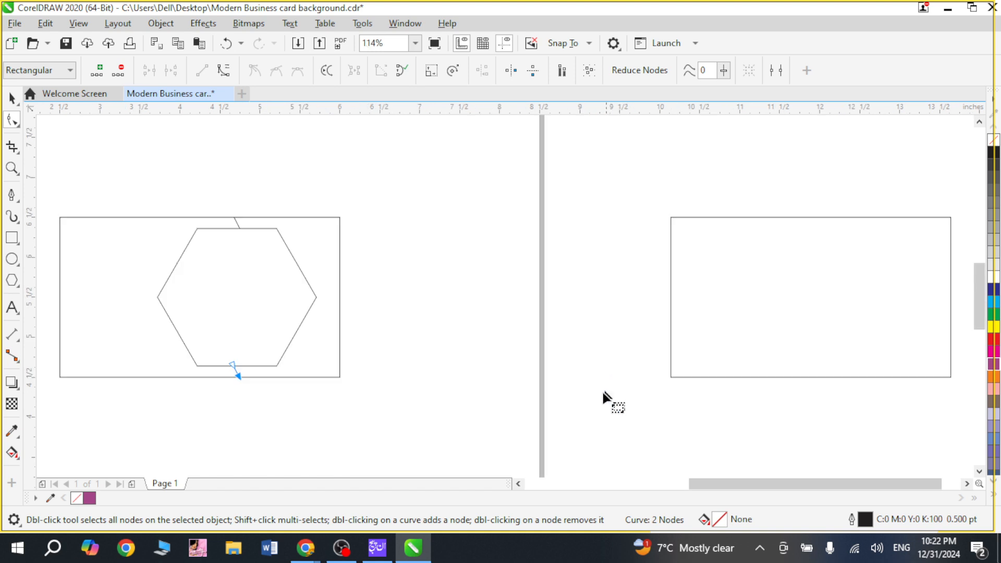
key(F2)
drag(180, 224, 431, 507)
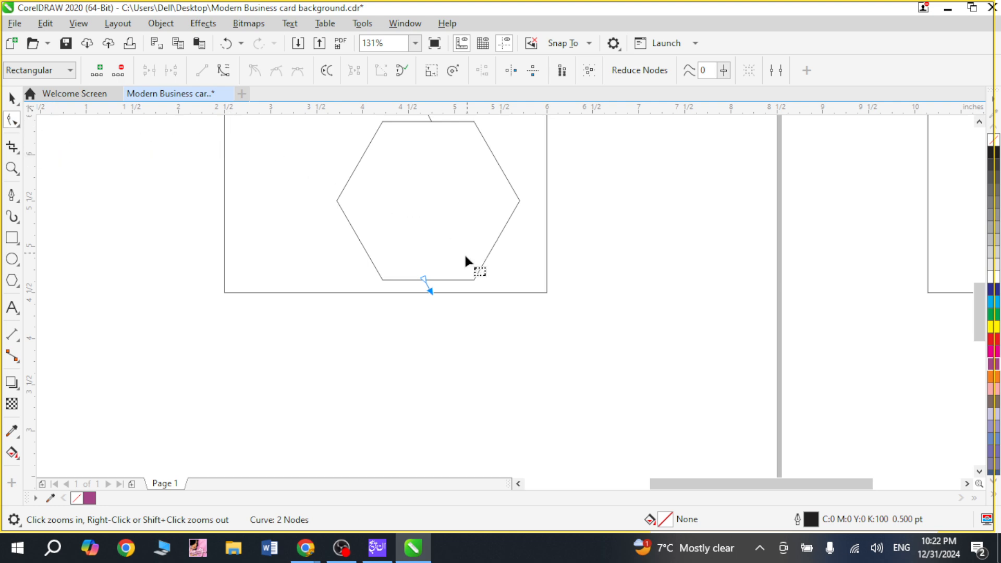
drag(369, 247, 499, 322)
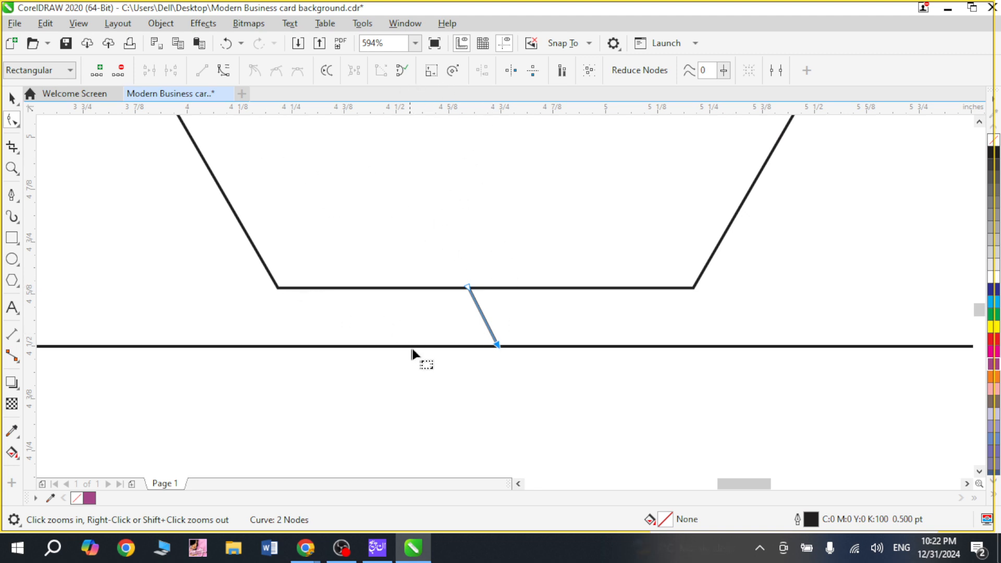
key(space)
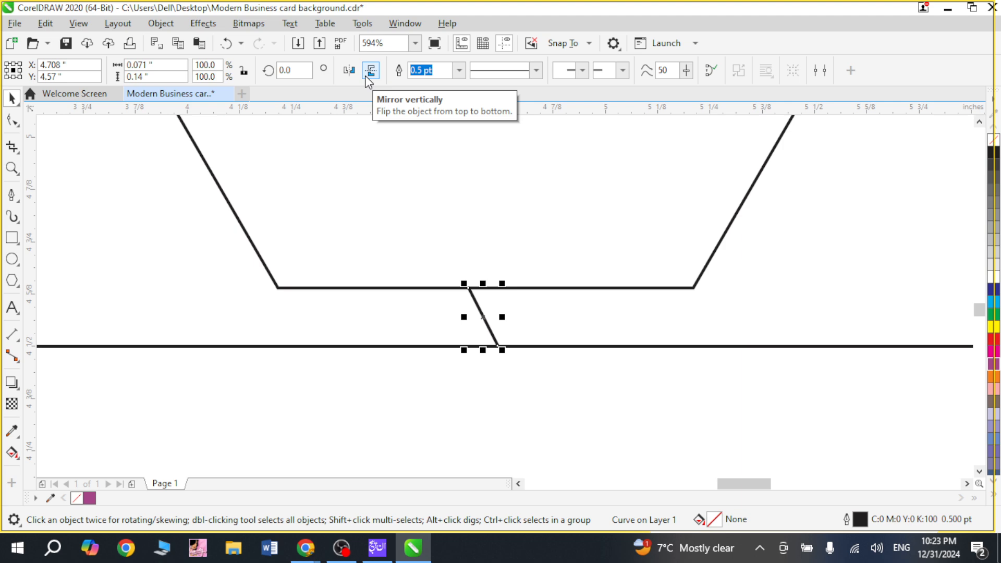
click(346, 72)
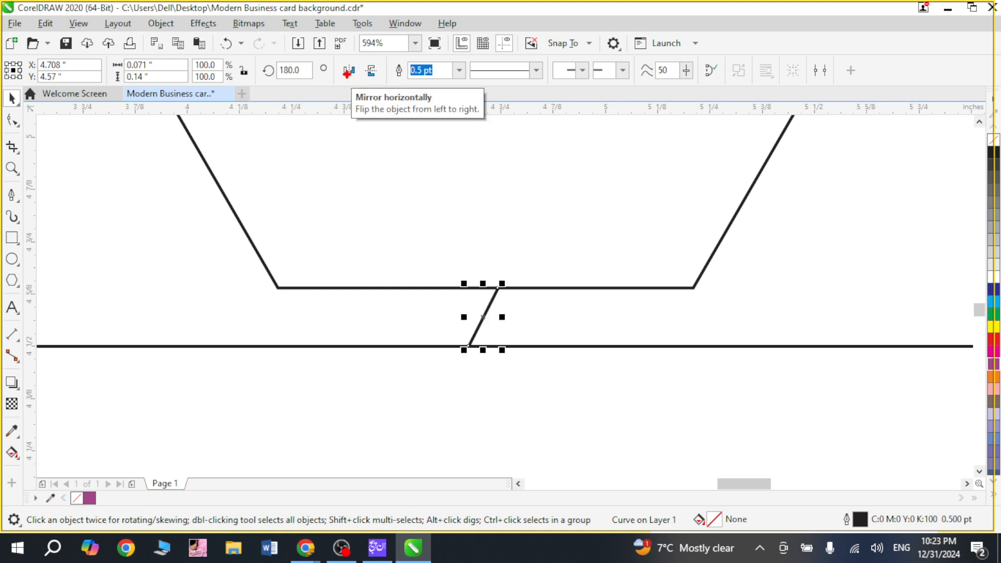
key(Escape)
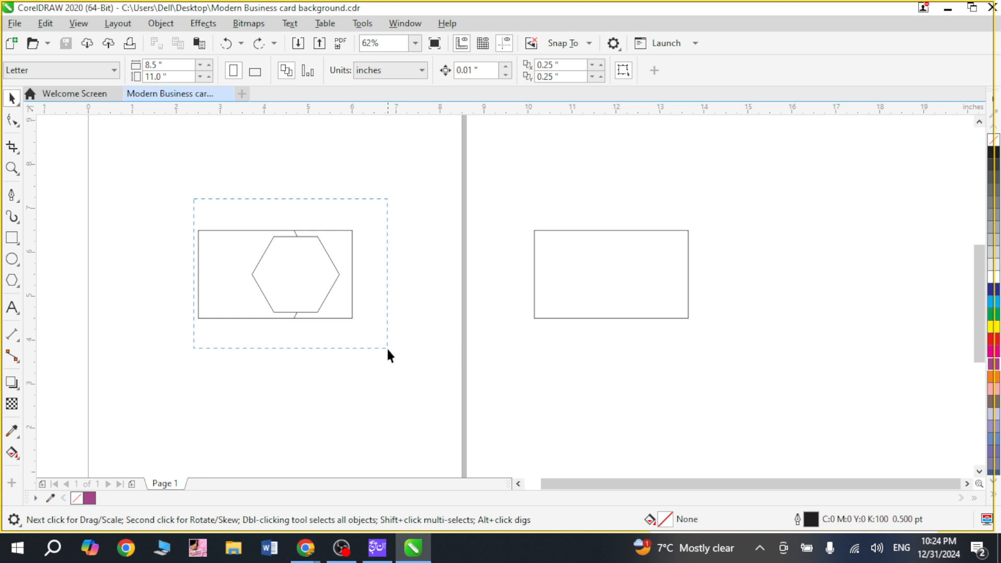
Step: Fill the enclosed card region right of the hexagon using Smart Fill with blue-grey C:40 M:20 Y:0 K:40 and a 0.5 pt black outline
key(shift+F2)
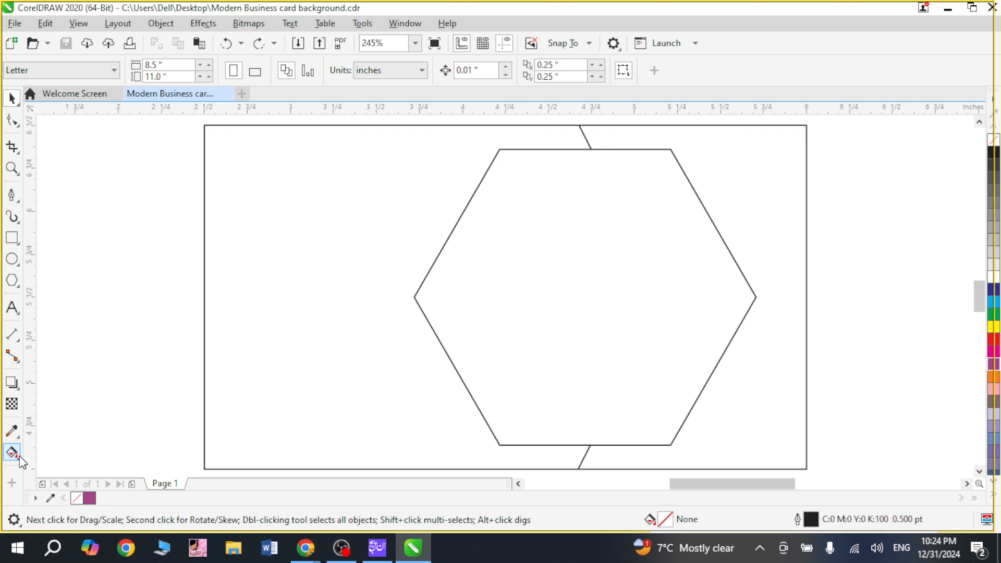
click(19, 456)
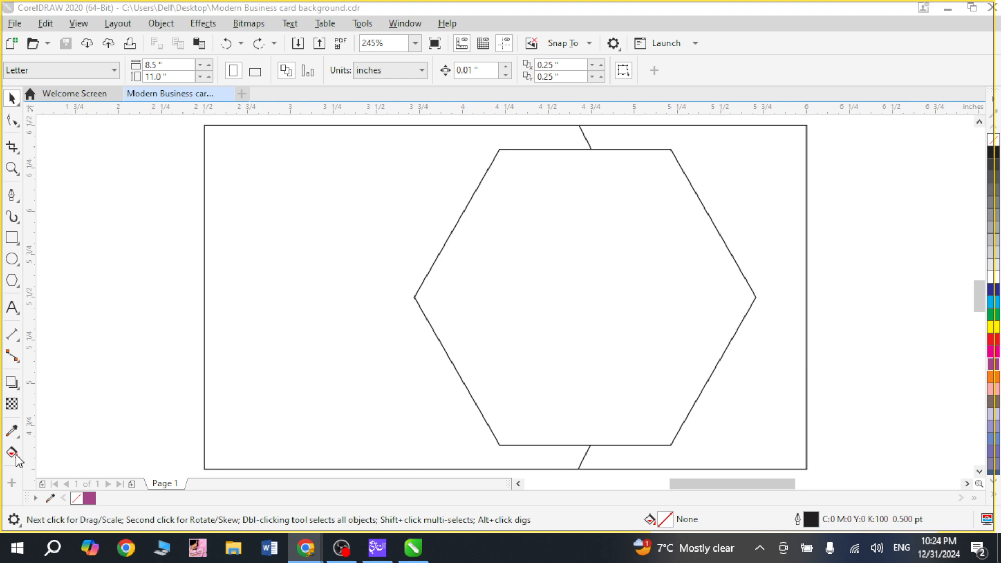
click(16, 457)
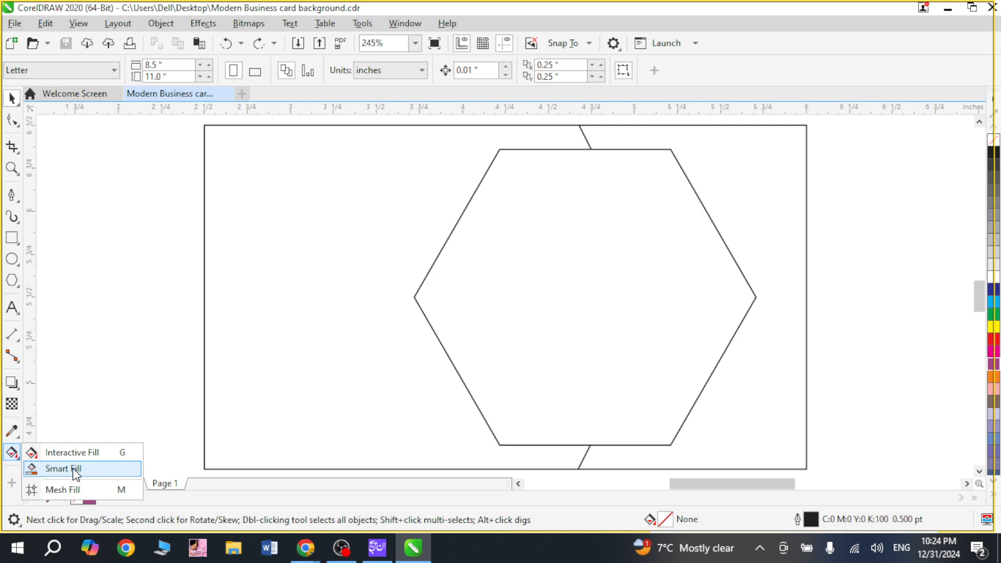
click(75, 470)
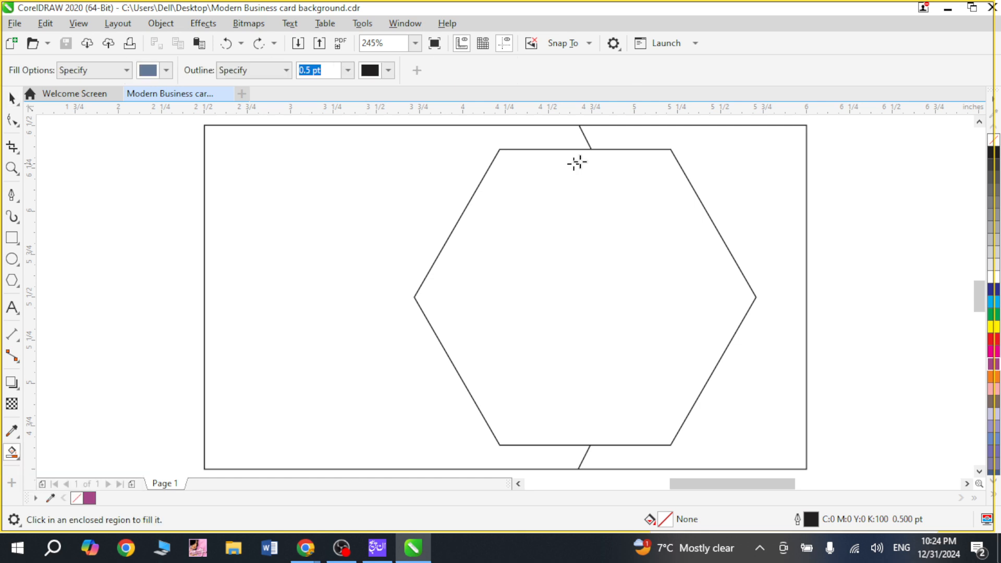
click(720, 154)
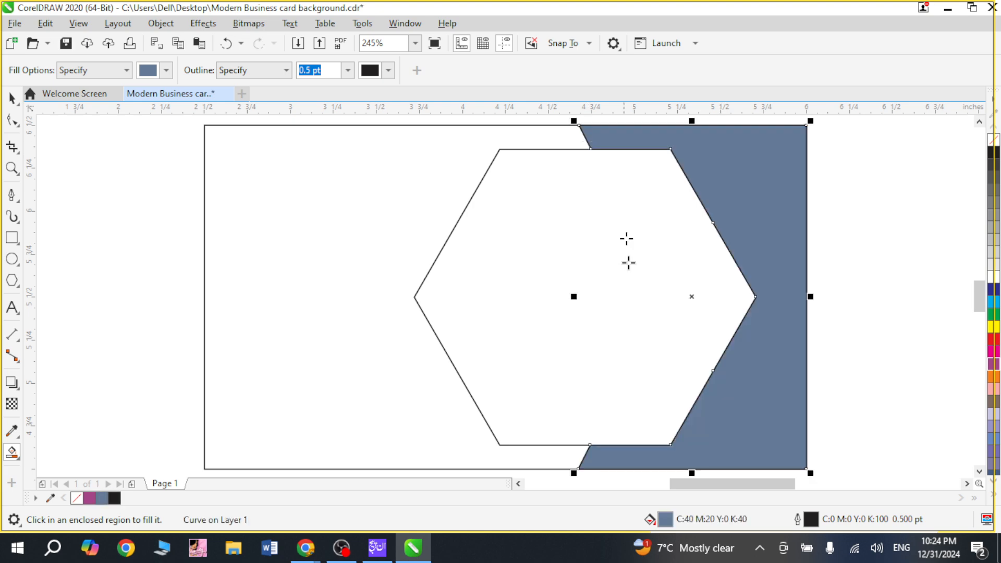
key(space)
scroll(728, 356, down, 2)
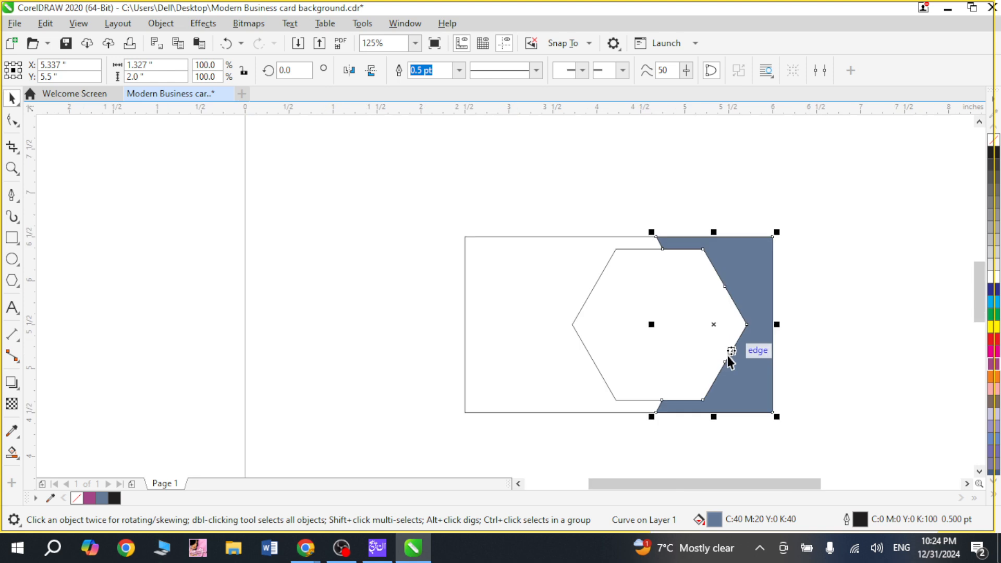
Step: Change the fill colour of the region right of the hexagon to orange
click(505, 228)
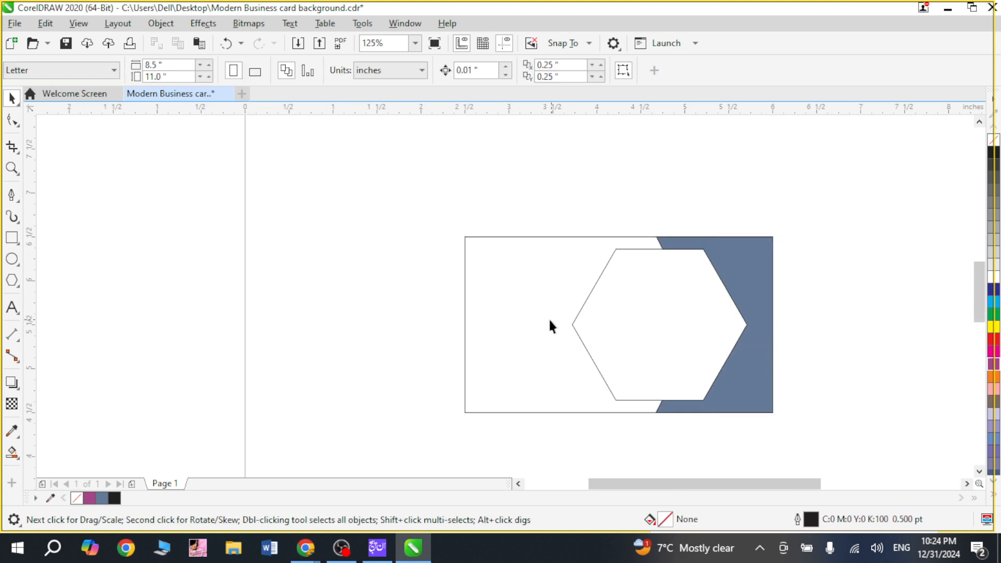
click(720, 285)
click(995, 378)
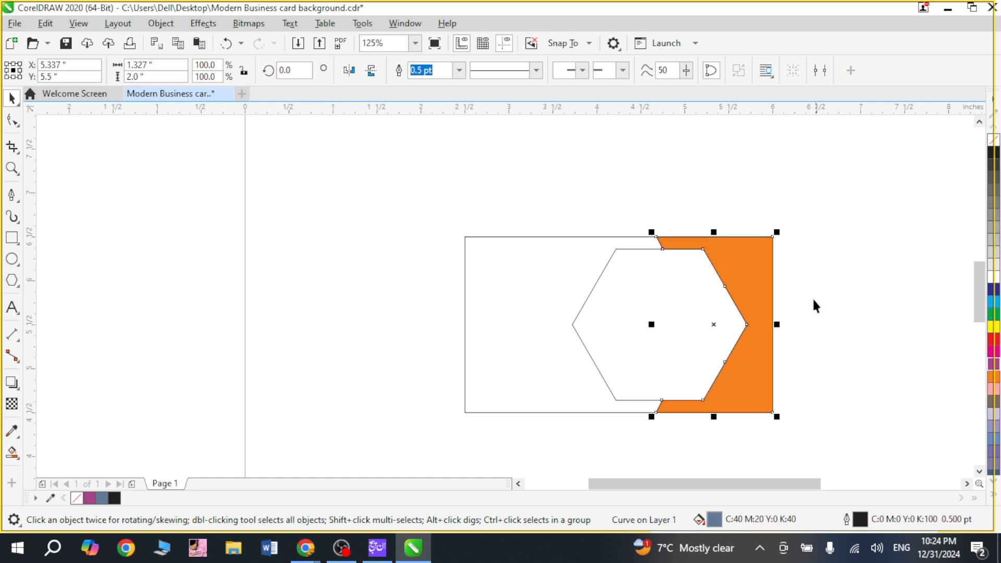
click(557, 258)
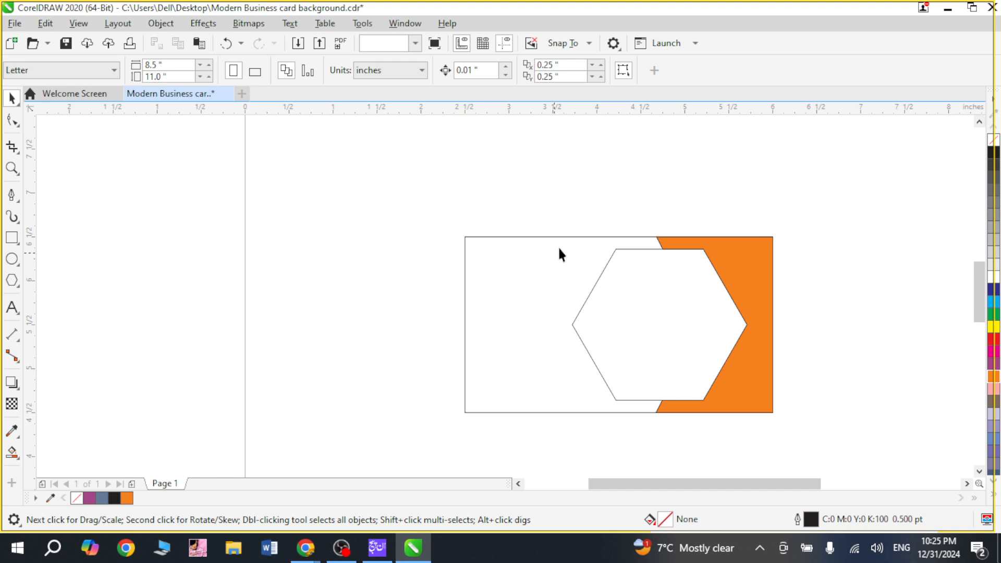
Step: Fill the hexagon and the card rectangle with black (C:0 M:0 Y:0 K:100)
click(558, 253)
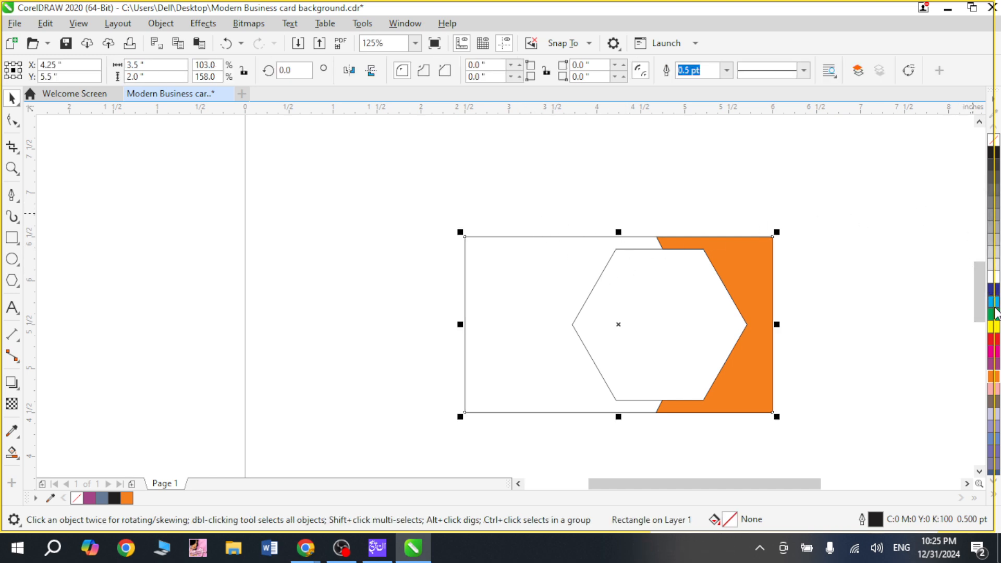
click(855, 238)
click(702, 302)
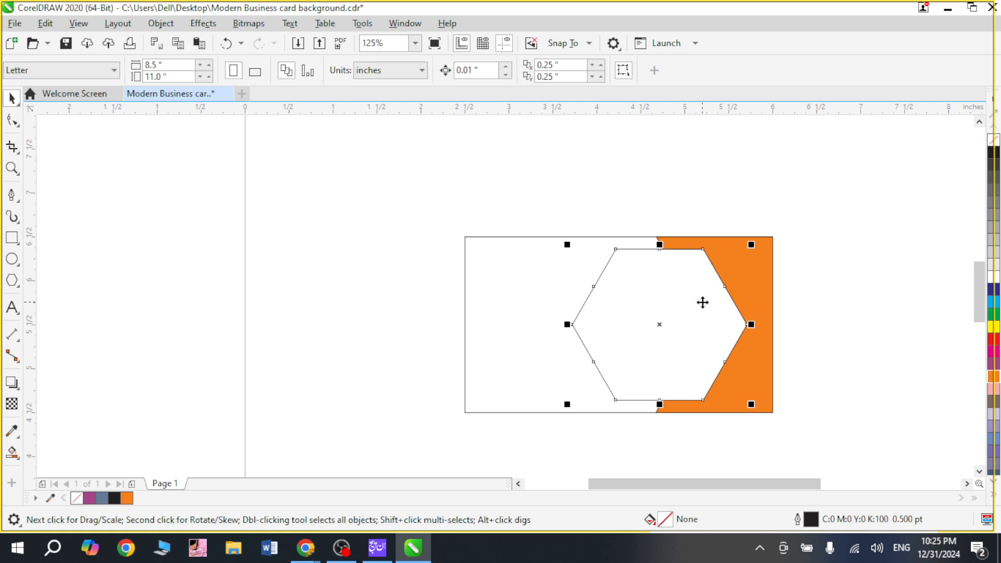
click(995, 153)
click(861, 238)
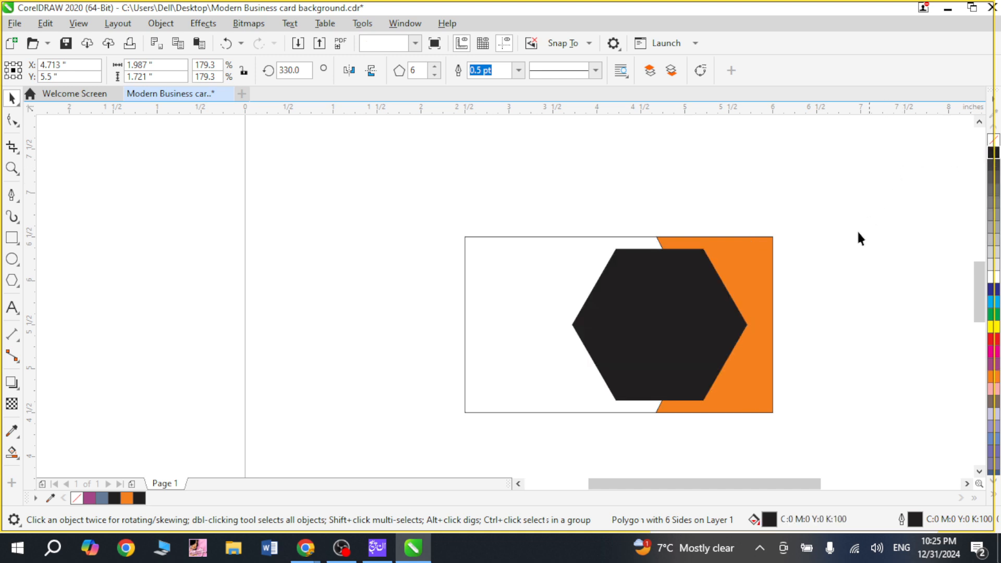
click(538, 300)
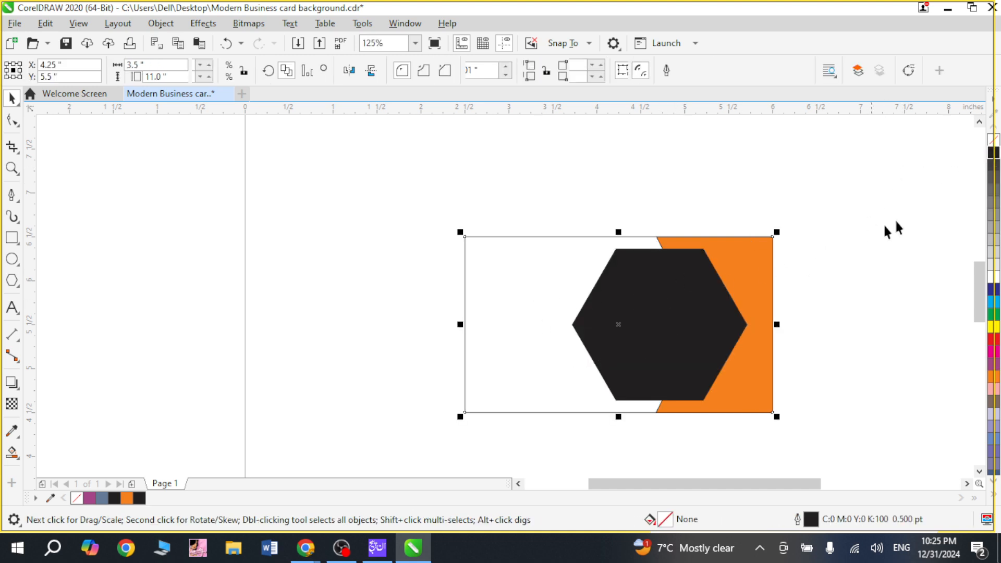
click(994, 153)
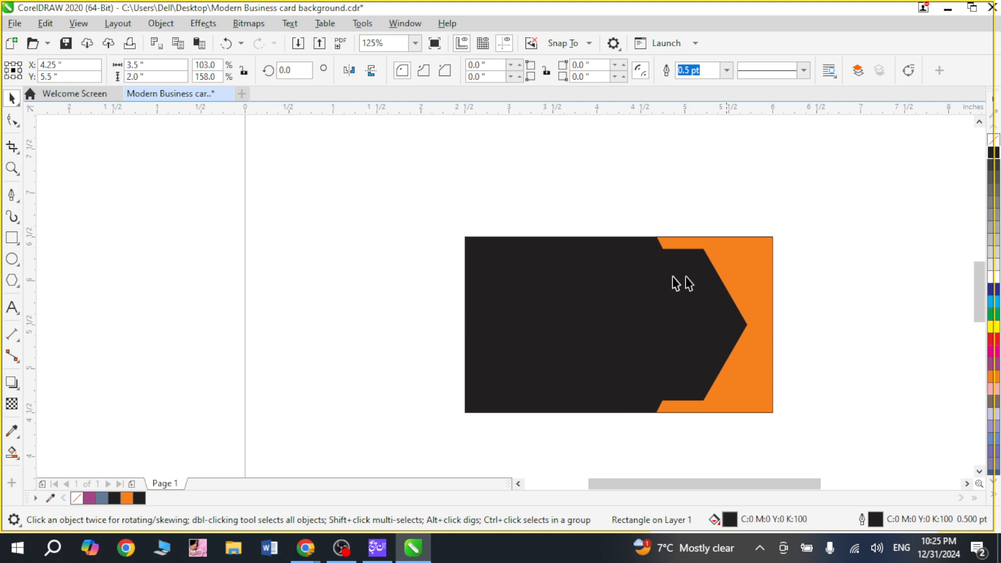
Step: Add a black drop shadow to the hexagon, cast from its centre toward its left corner, with opacity 50 and feather 15
key(z)
drag(523, 205, 820, 419)
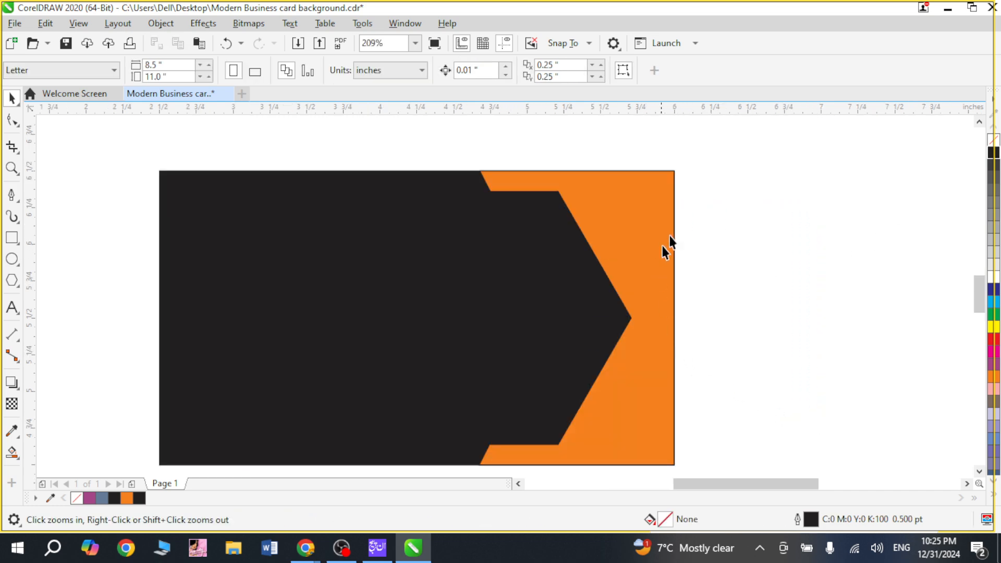
key(space)
click(513, 277)
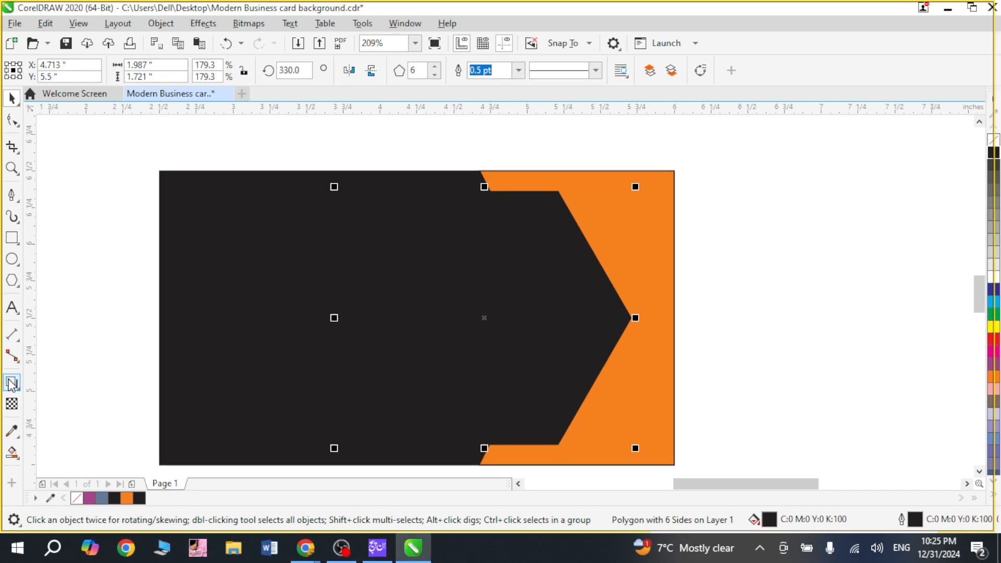
click(7, 383)
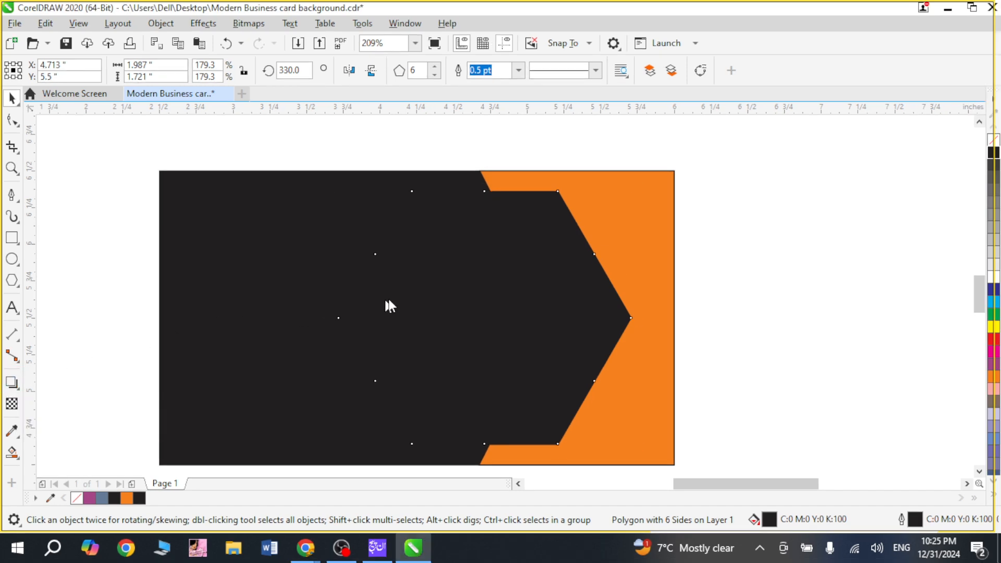
drag(469, 319, 323, 324)
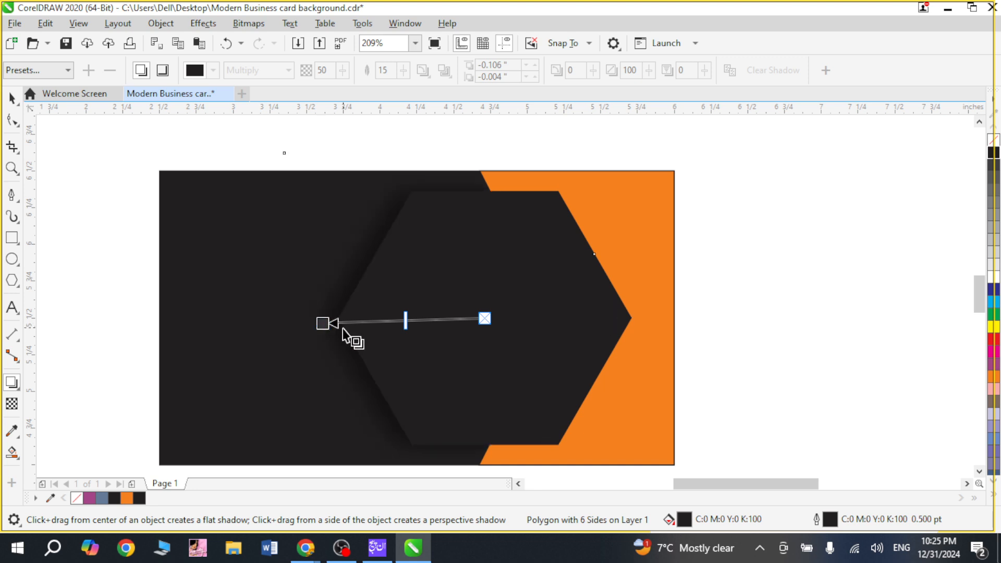
key(space)
click(793, 282)
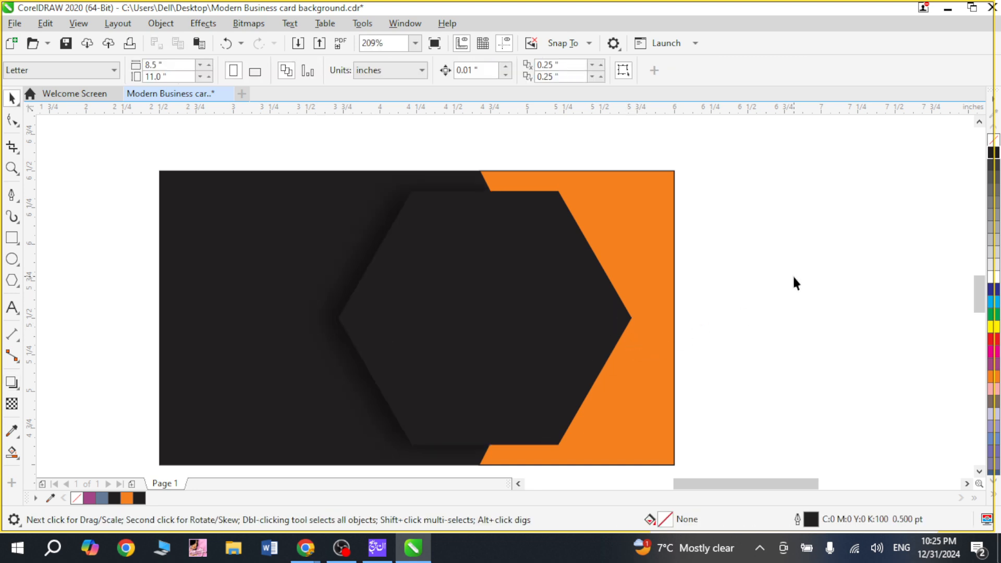
Step: Place a copy of the entire card design on the empty area left of the page
key(z)
drag(290, 174, 540, 418)
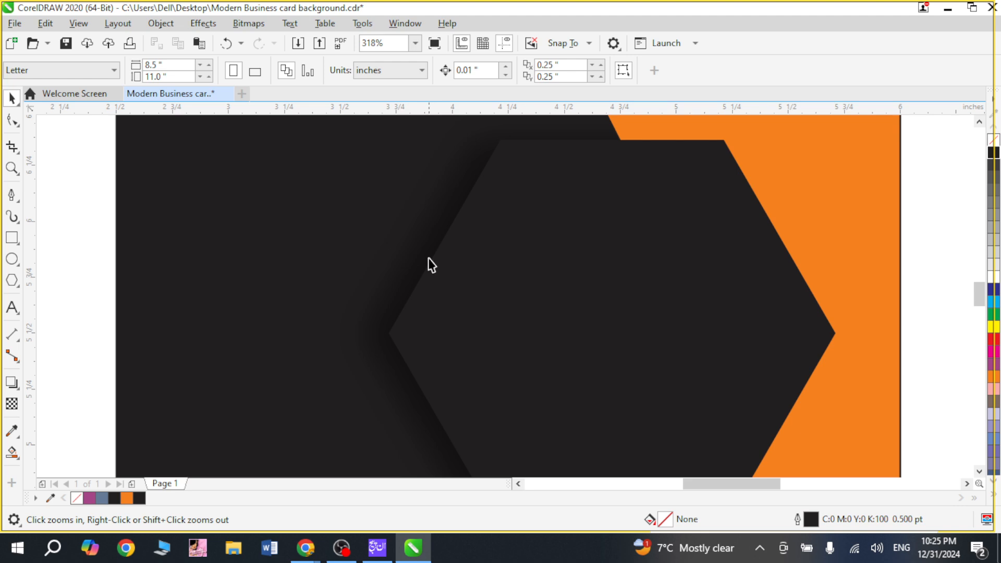
scroll(456, 201, down, 2)
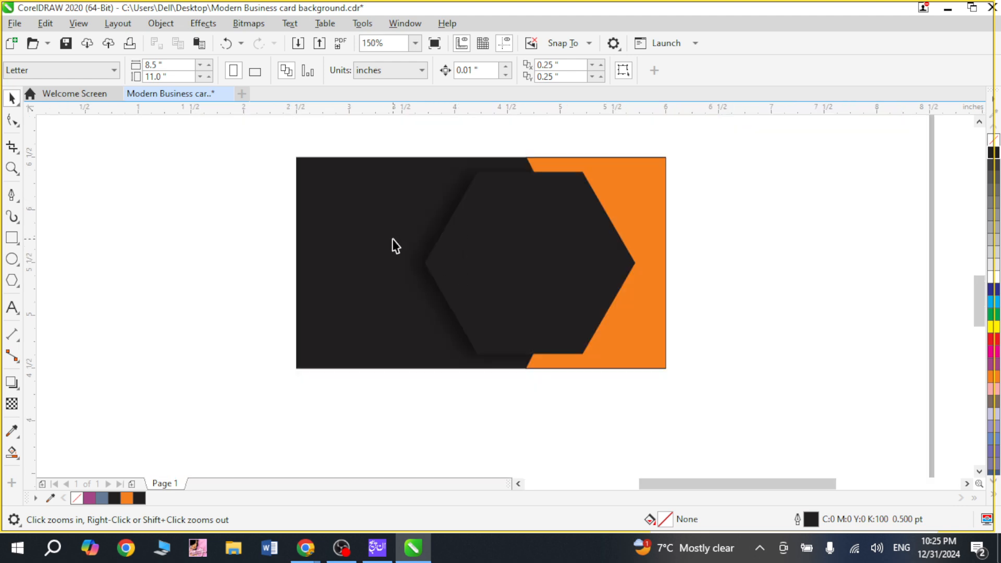
drag(286, 139, 725, 389)
scroll(566, 282, down, 2)
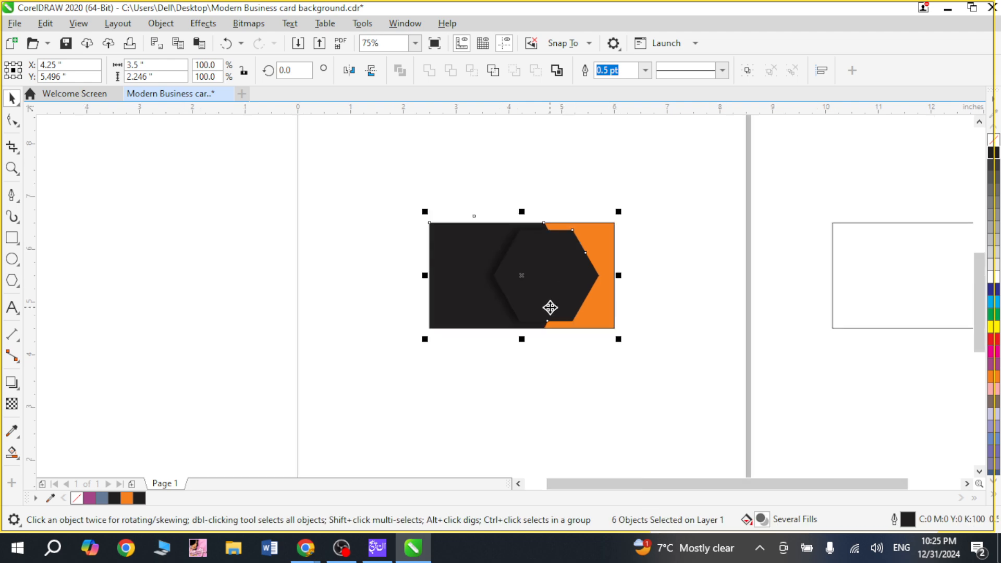
drag(541, 297, 213, 300)
Step: Remove the outlines from all objects of the card on the page
key(z)
drag(394, 212, 637, 351)
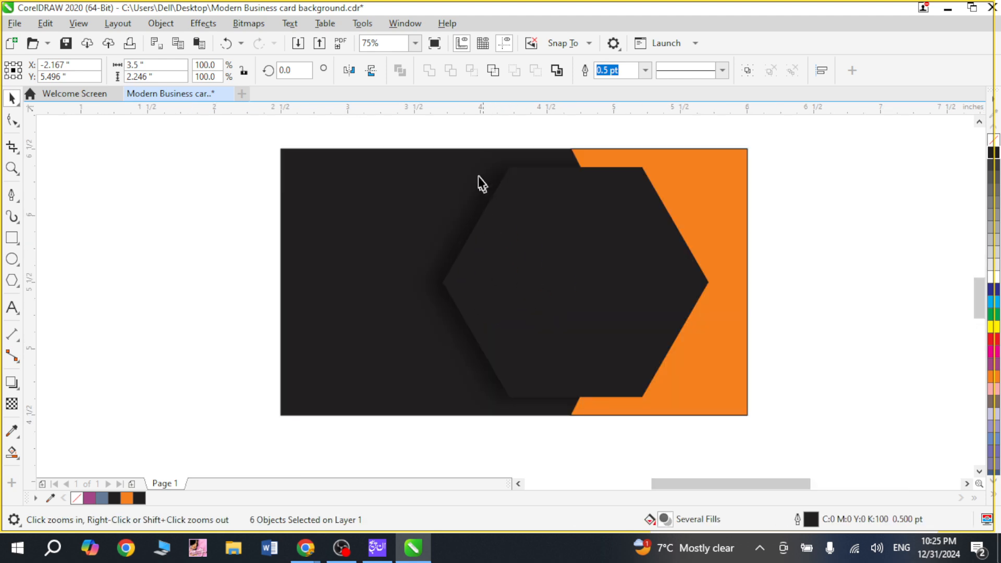
drag(505, 139, 653, 260)
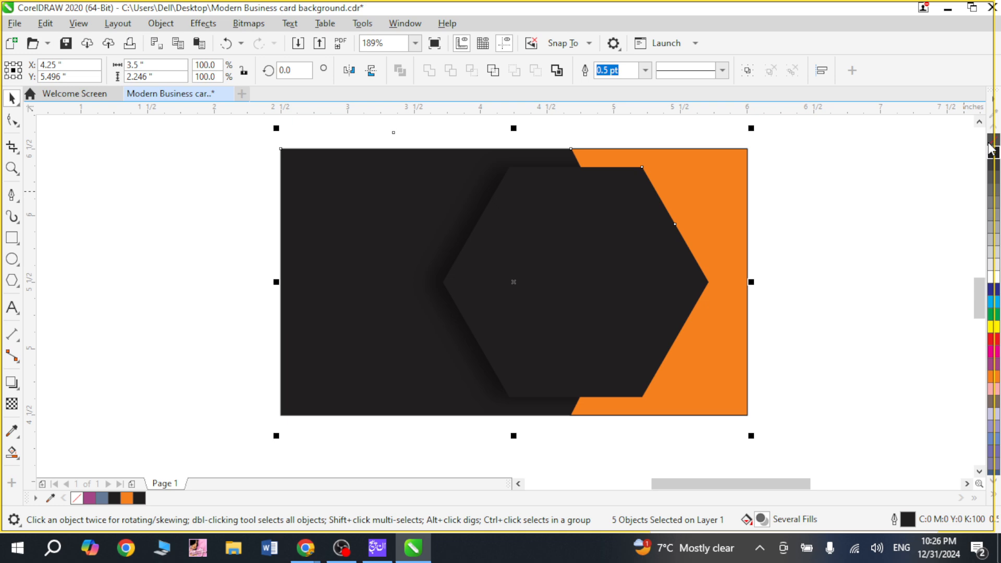
right_click(992, 140)
key(Escape)
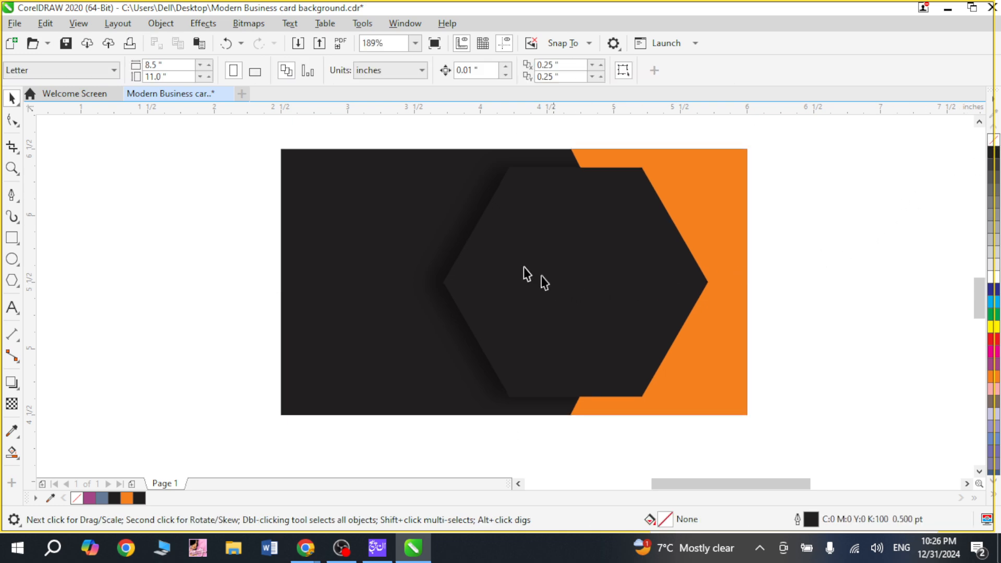
Step: Save the document and preview the card design in full screen
drag(480, 137, 682, 319)
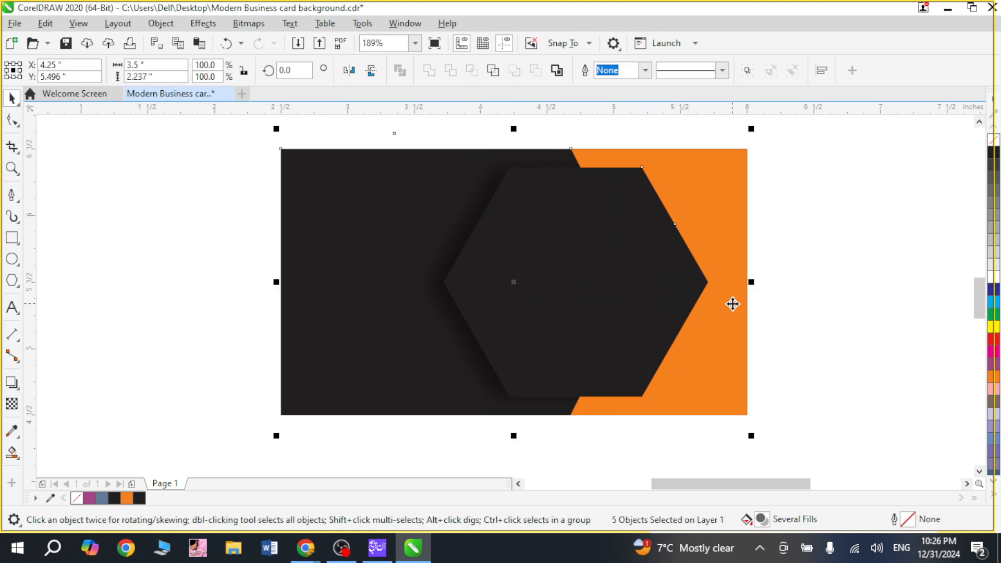
key(ctrl+s)
scroll(730, 299, up, 1)
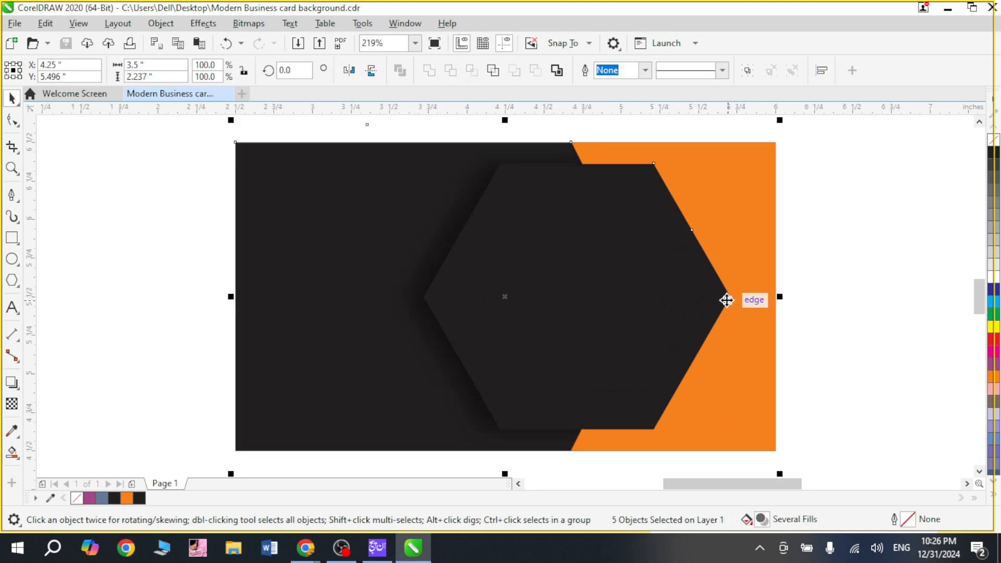
key(F9)
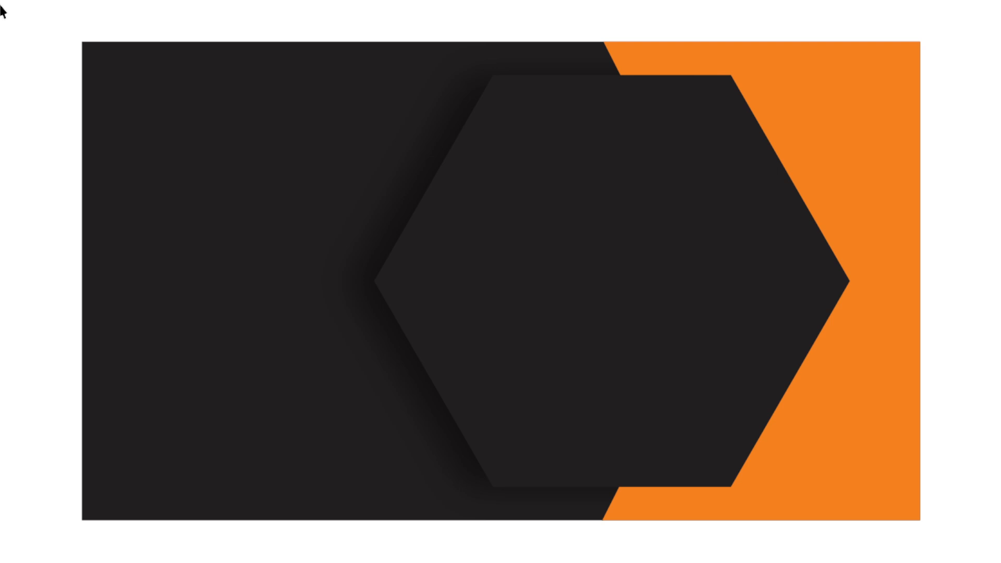
key(F9)
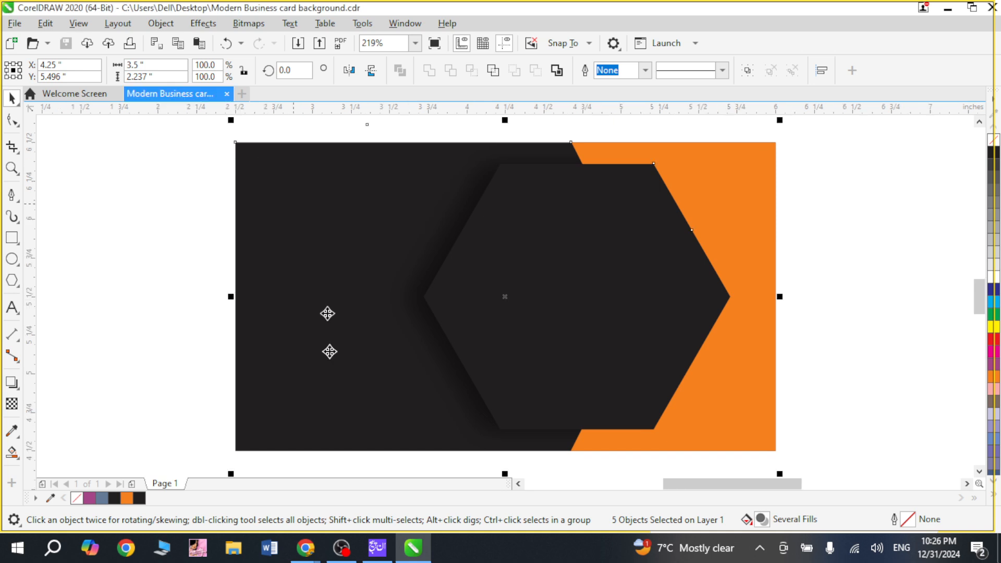
Step: Draw a circle about 0.619 inches in diameter below the left part of the card
scroll(325, 406, down, 3)
click(247, 394)
key(z)
drag(271, 270, 586, 451)
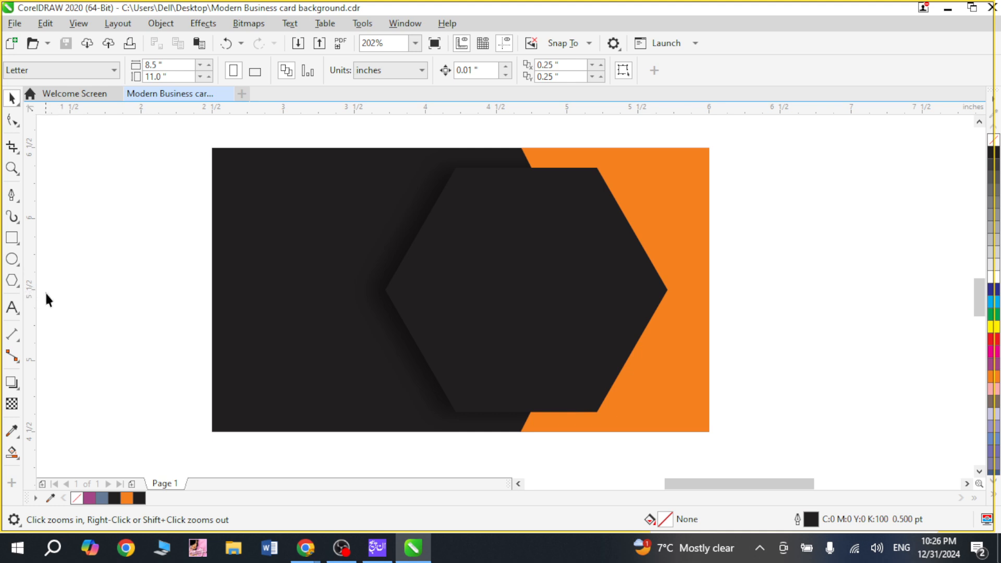
scroll(45, 292, down, 3)
key(space)
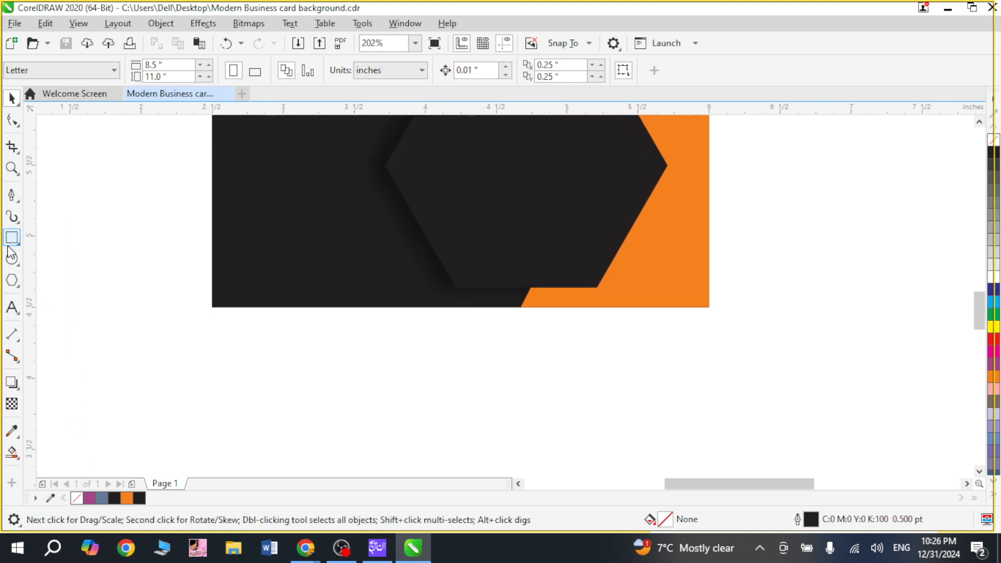
drag(330, 370, 365, 416)
key(z)
drag(261, 297, 412, 426)
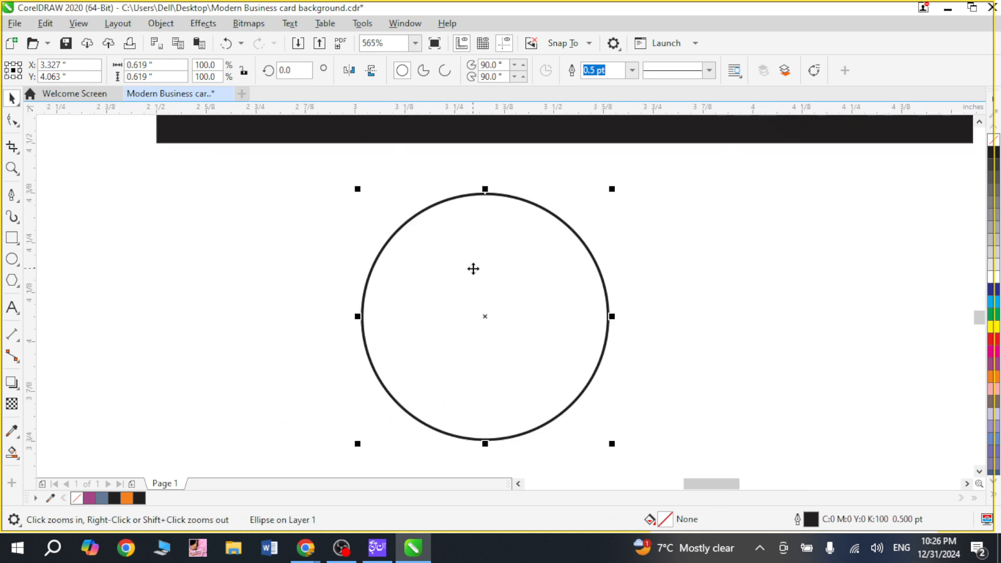
Step: Move the circle's rotation centre to its lowest point and create a copy rotated 15° around it
click(514, 317)
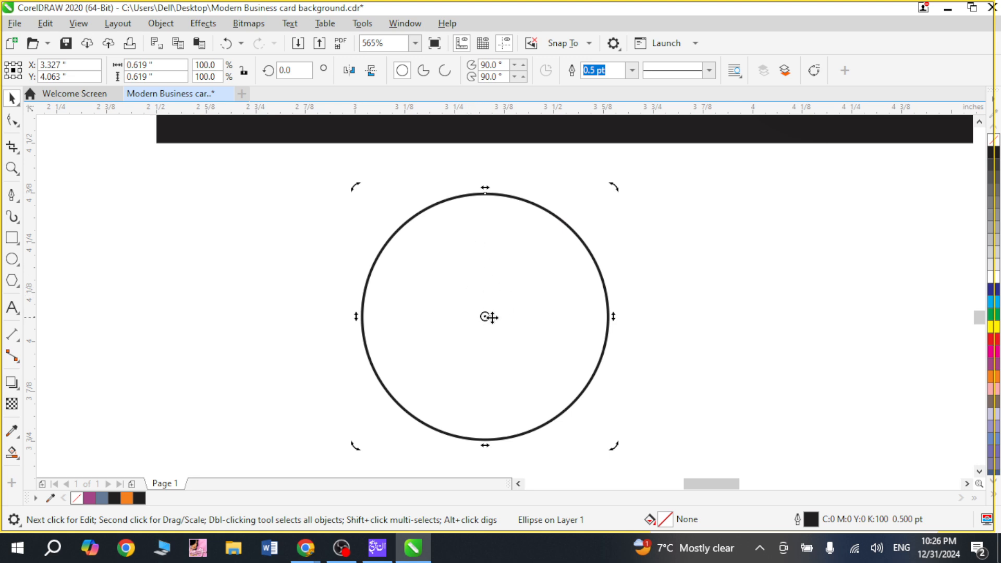
drag(486, 316, 485, 440)
drag(618, 185, 561, 192)
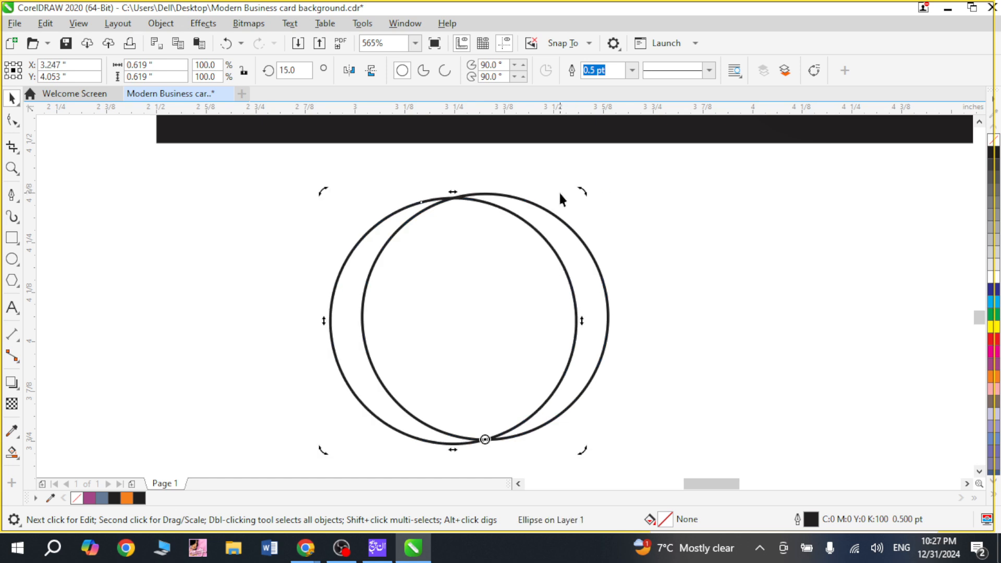
Step: Repeat the rotated duplication of the circle in 15° increments until the copies complete a full ring
key(ctrl+r)
key(ctrl+r)
key(ctrl+r)
key(ctrl+r)
key(ctrl+r)
key(ctrl+r)
key(ctrl+r)
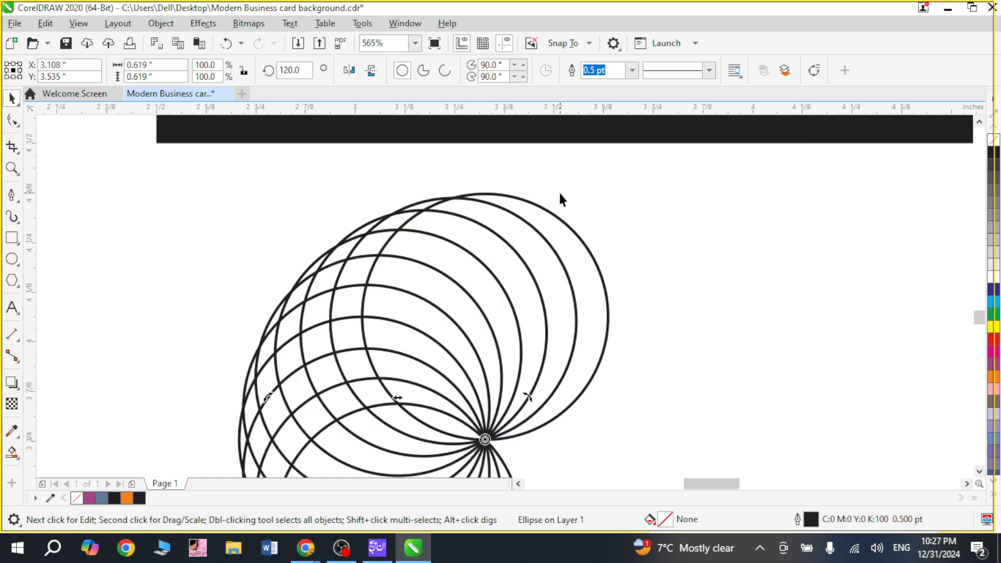
key(ctrl+r)
key(ctrl+r)
key(ctrl+r)
key(ctrl+r)
key(ctrl+r)
key(ctrl+r)
key(ctrl+r)
key(ctrl+r)
key(ctrl+r)
key(ctrl+r)
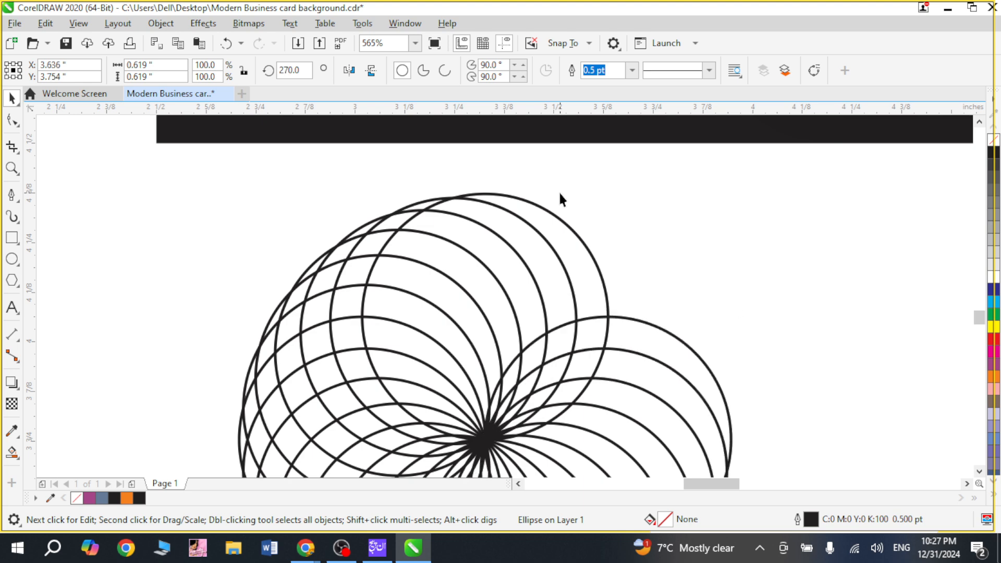
key(ctrl+r)
key(ctrl+r)
key(ctrl+r)
key(ctrl+r)
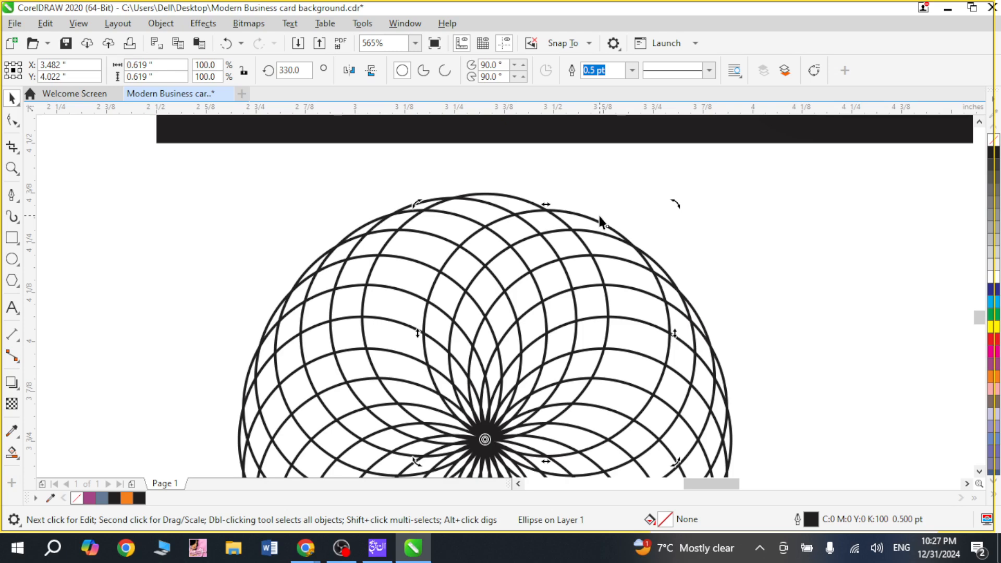
key(ctrl+r)
Step: Combine all the rotated circles into one curve and fill it with white
scroll(704, 322, down, 2)
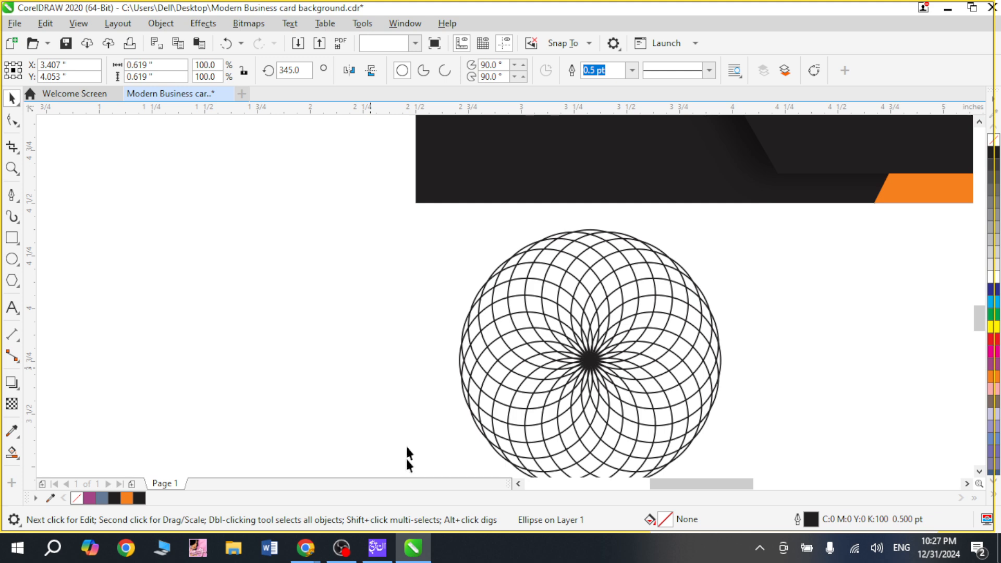
scroll(407, 447, down, 2)
drag(362, 433, 746, 186)
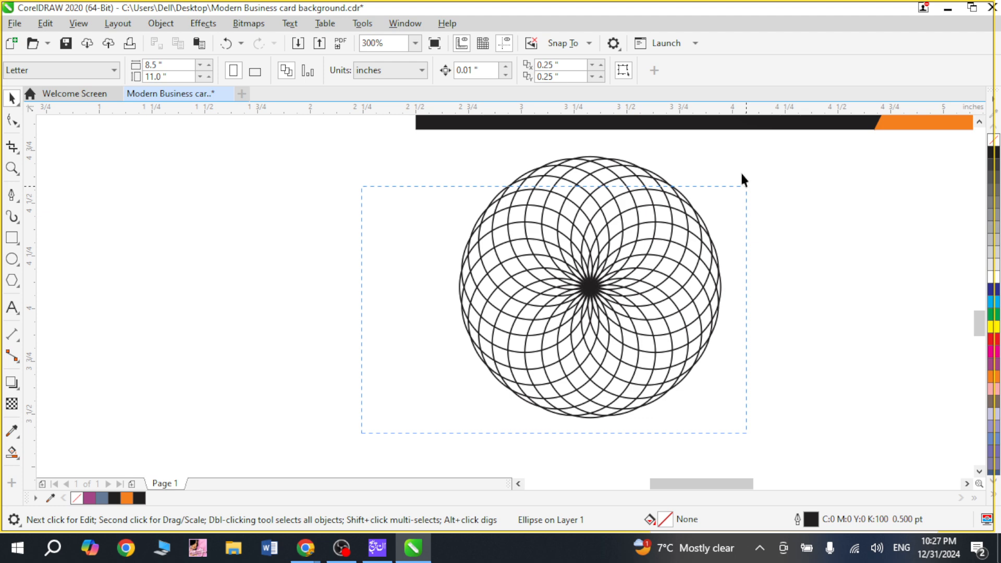
drag(742, 175, 745, 182)
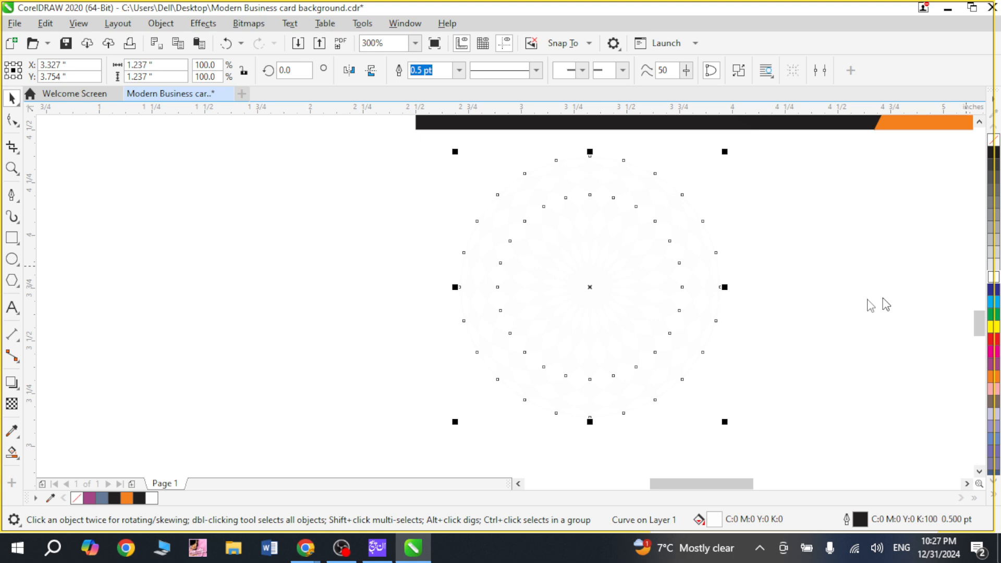
Step: Scale the circle pattern down around its centre to about 0.321 inches and select it together with the card's hexagon
drag(725, 422, 628, 325)
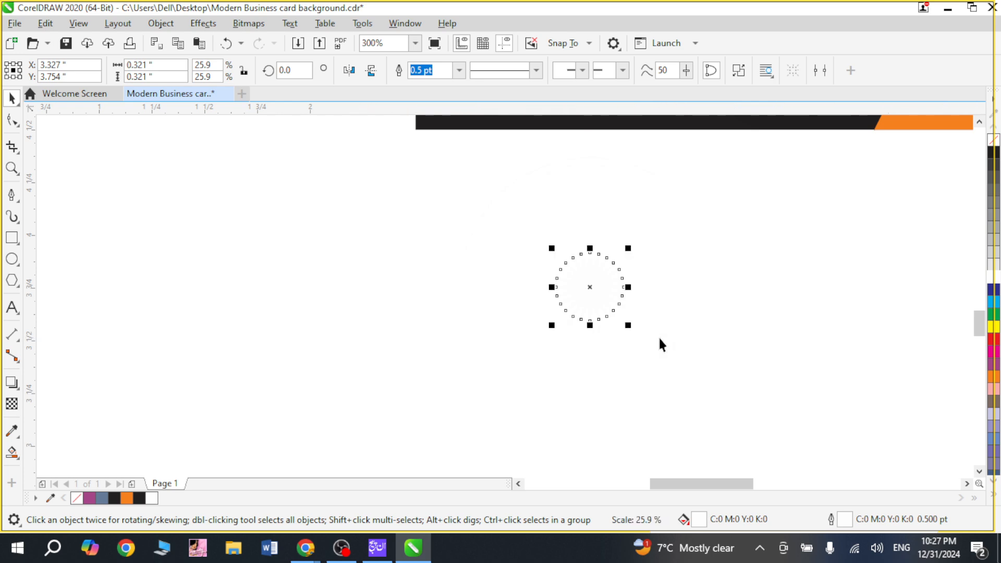
key(F4)
shift+click(490, 281)
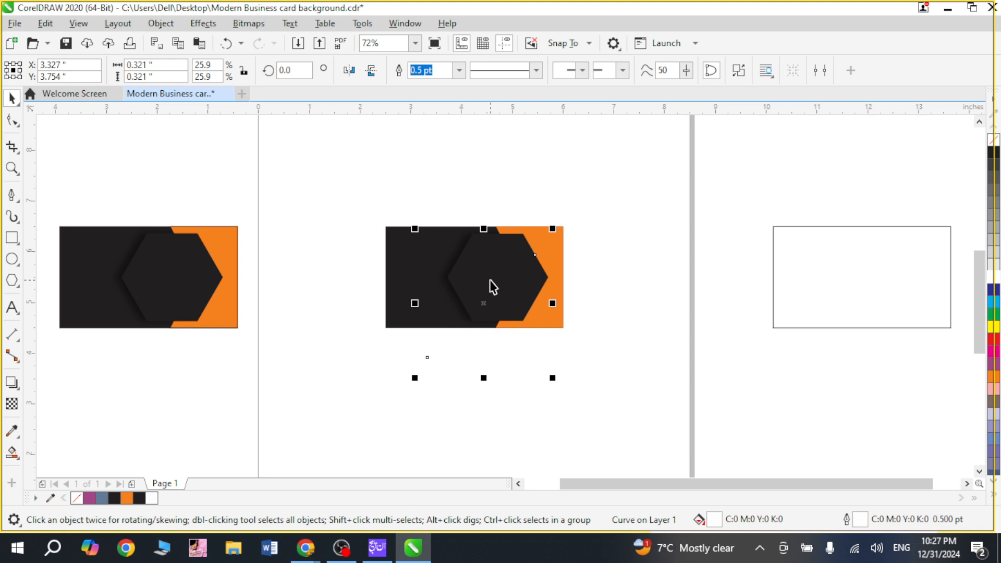
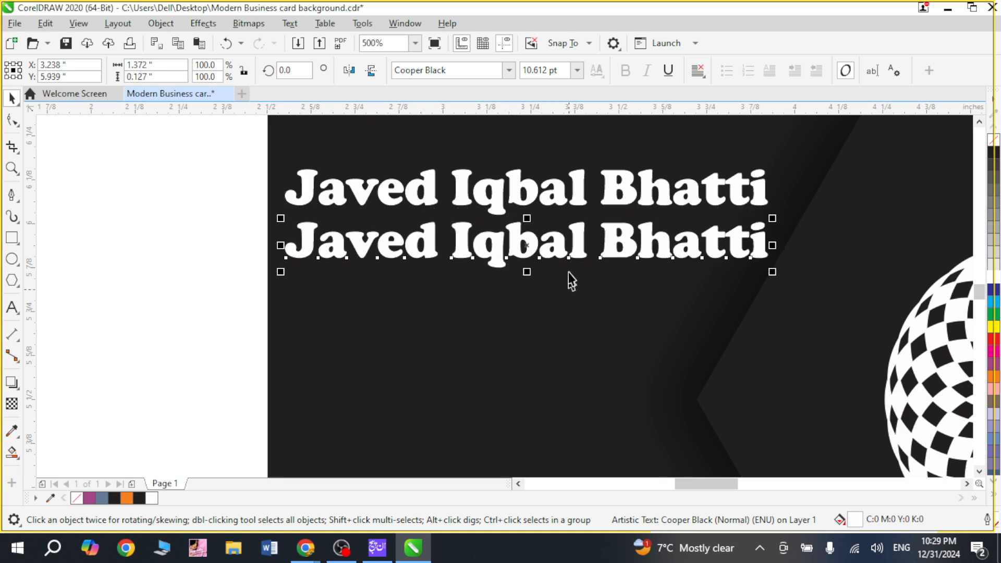
Step: Set the duplicated name text on the lower line to bold Calibri
click(483, 68)
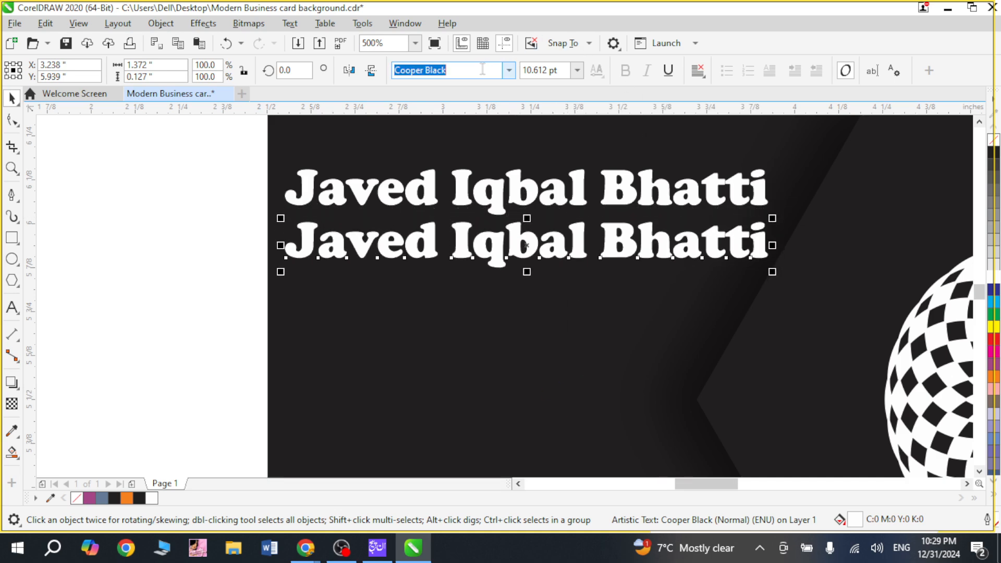
text(Calibri)
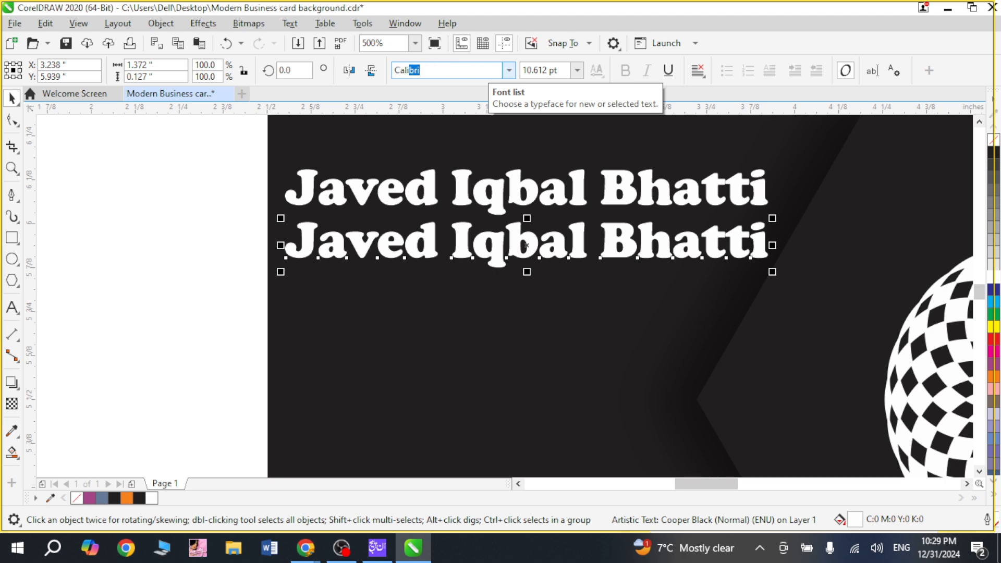
key(Return)
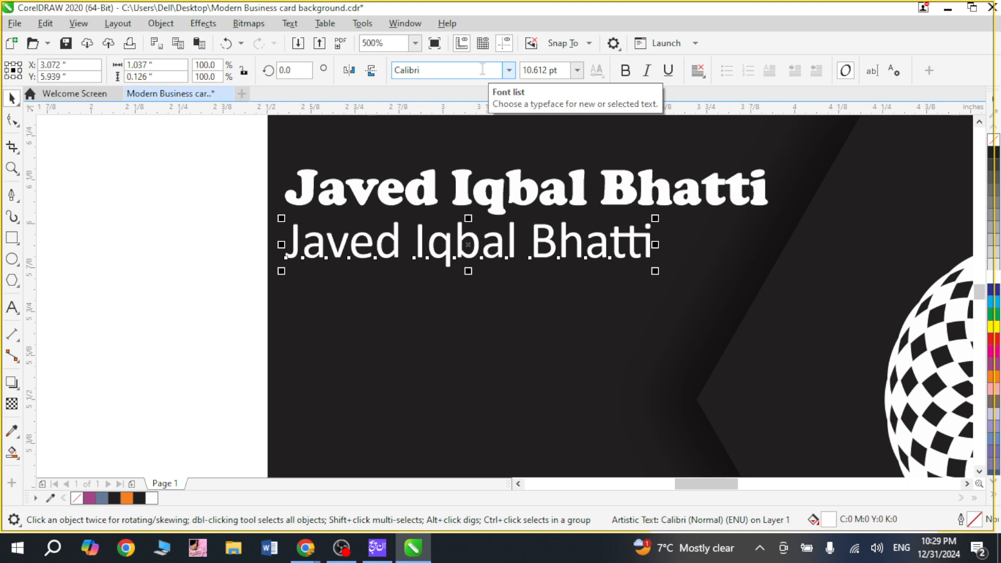
click(626, 70)
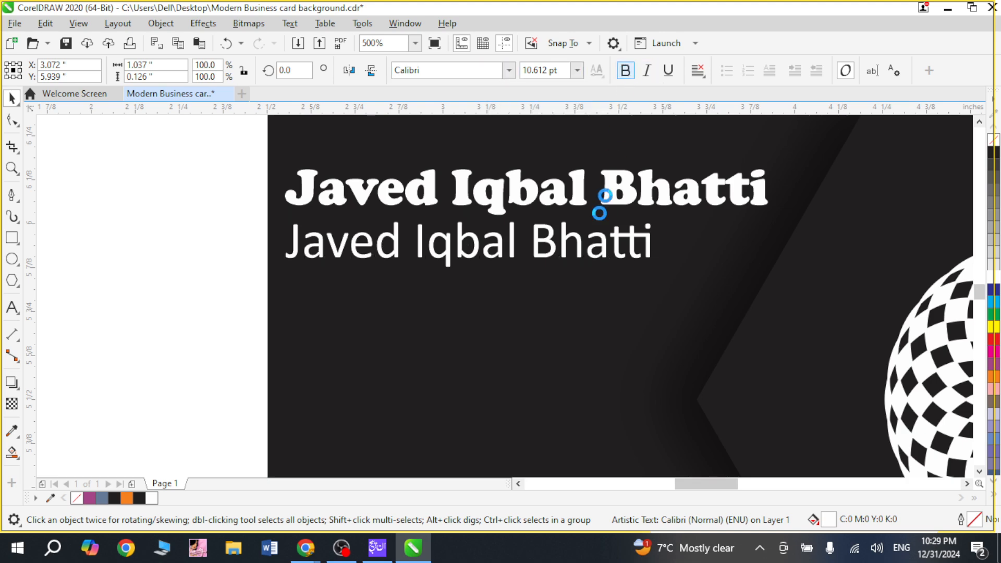
Step: Replace the wording of the lower text line with "Graphics Designer"
double_click(548, 240)
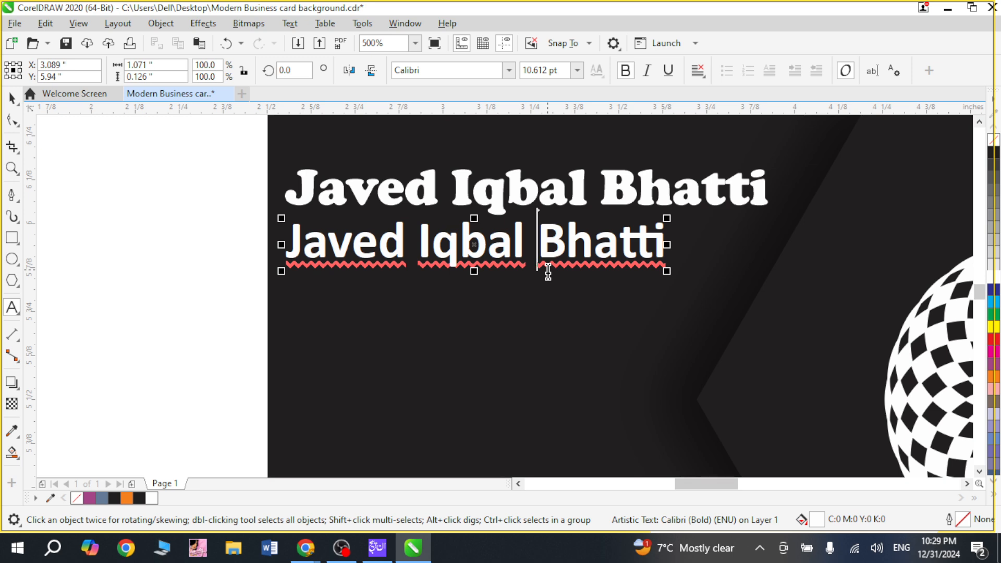
key(ctrl+a)
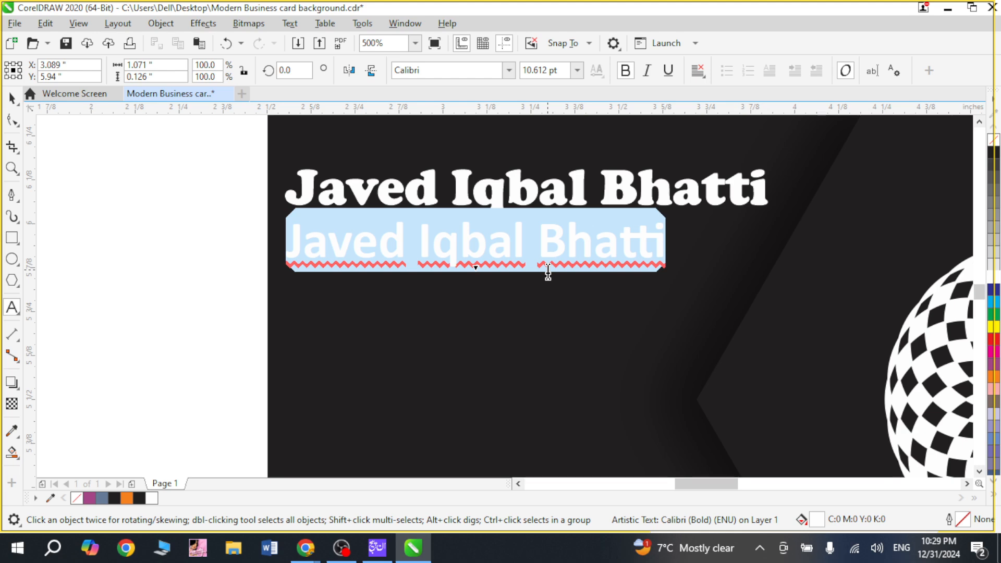
text(Graphi)
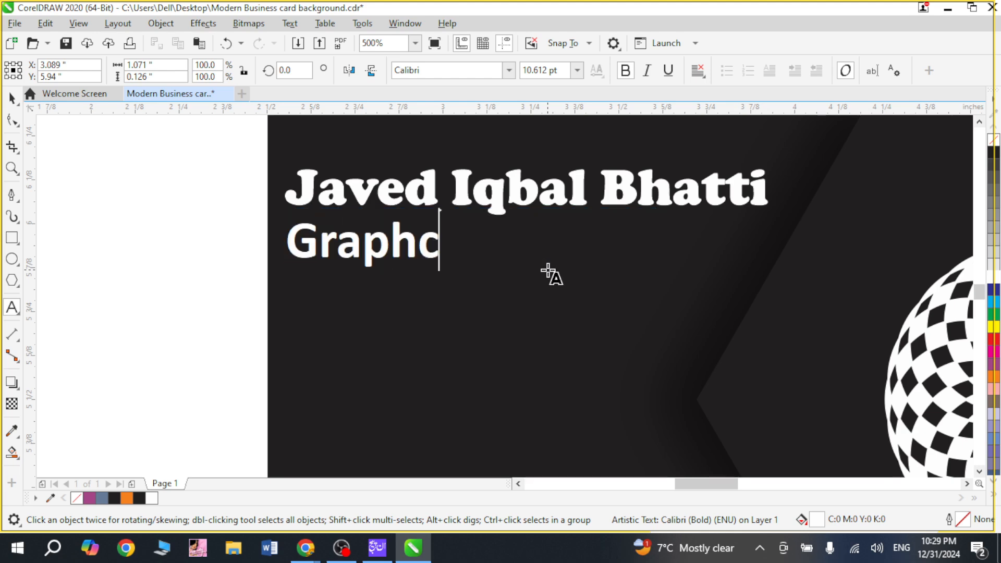
text(cs D)
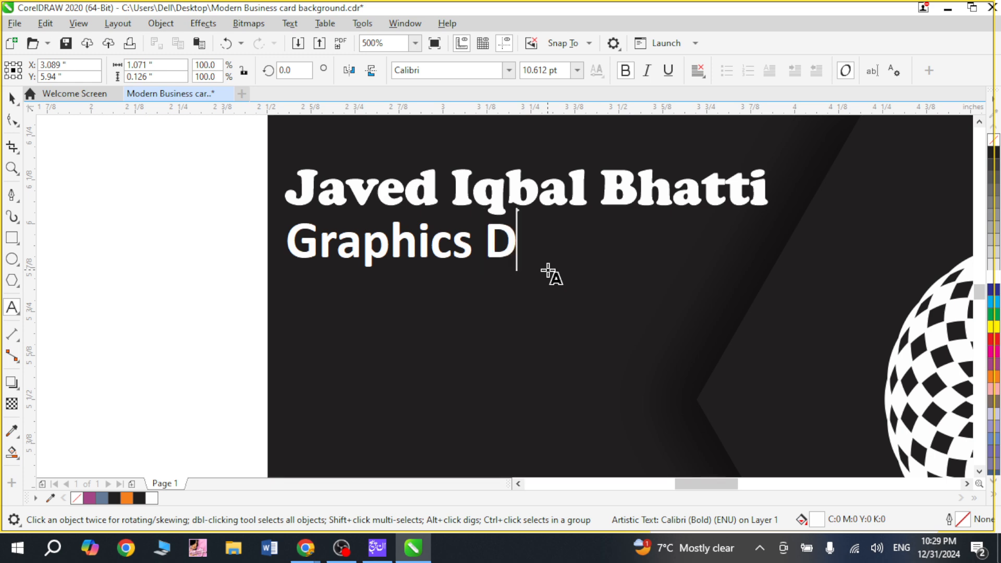
text(esigner)
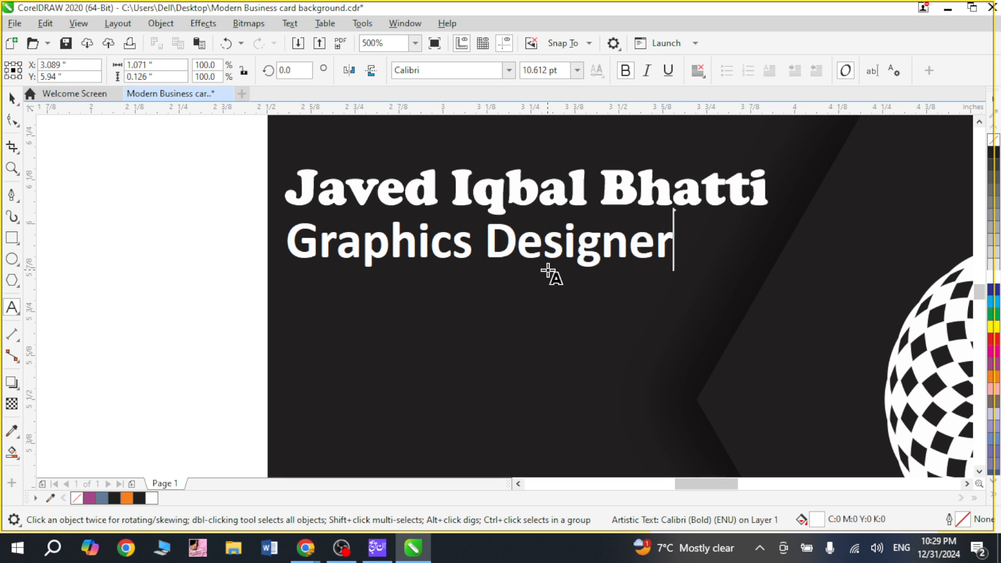
Step: Reduce the "Graphics Designer" text to 7 pt and nudge it into place just beneath the name
key(ctrl+space)
key(ctrl+KP_2)
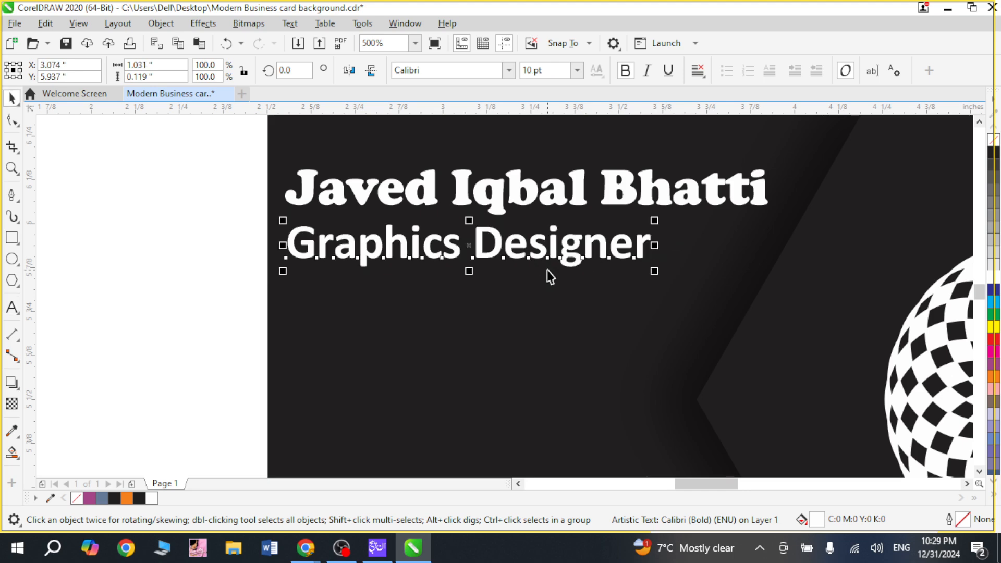
key(ctrl+KP_2)
key(ctrl+KP_2)
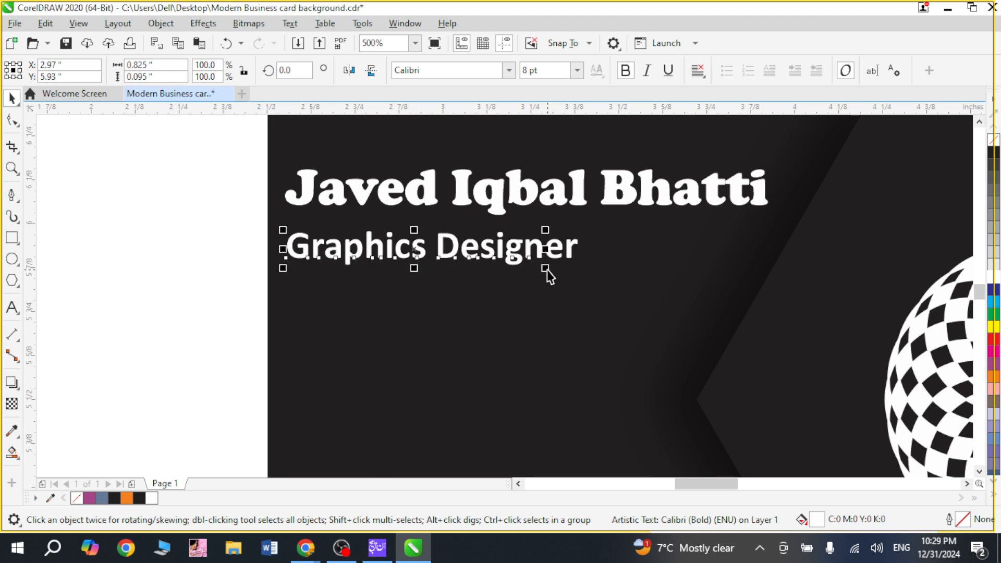
key(ctrl+KP_2)
key(Up)
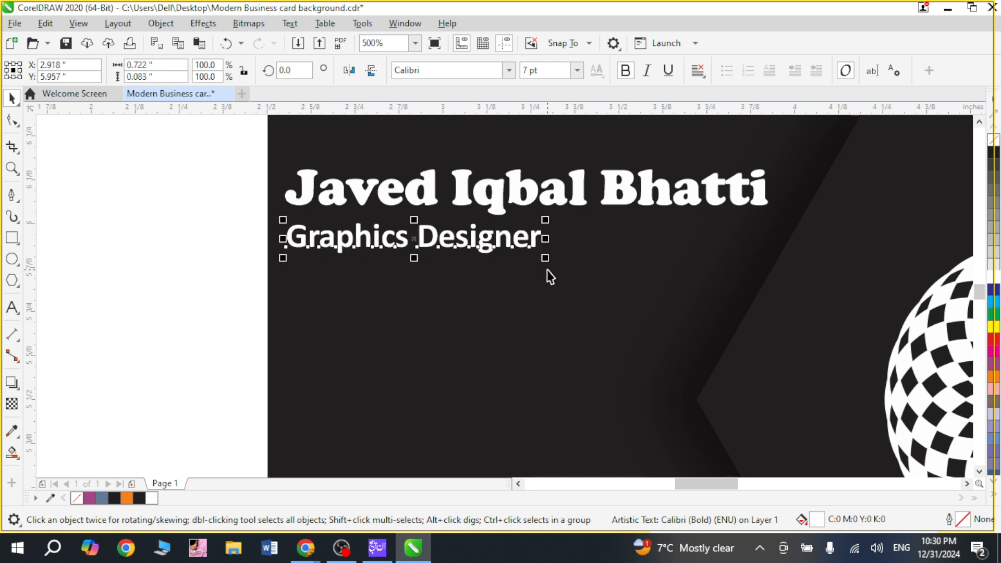
click(264, 250)
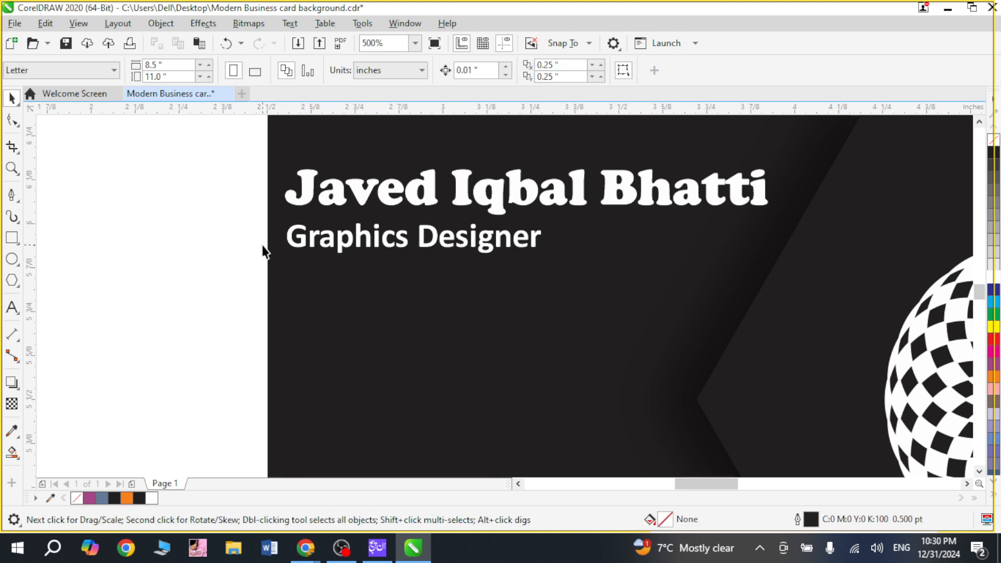
click(353, 244)
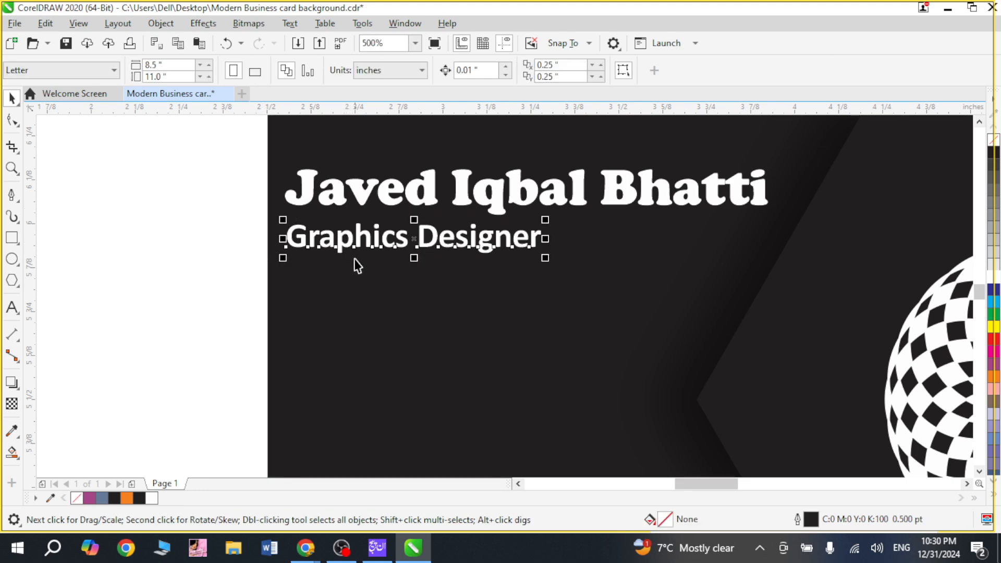
key(Down)
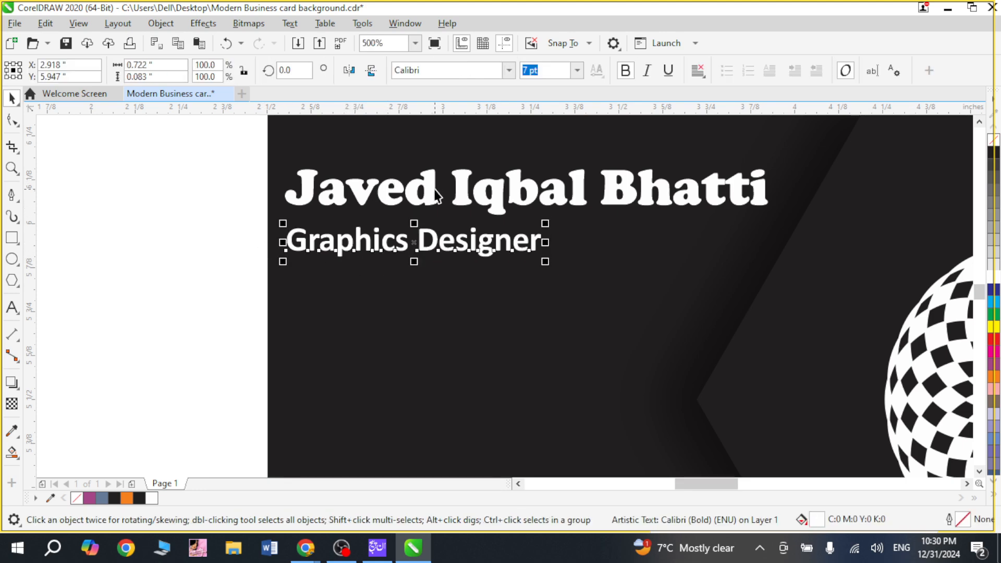
click(94, 290)
Step: Draw a thin rectangle about 0.37 by 0.035 inches below the start of the "Graphics Designer" text
key(z)
drag(245, 170, 534, 304)
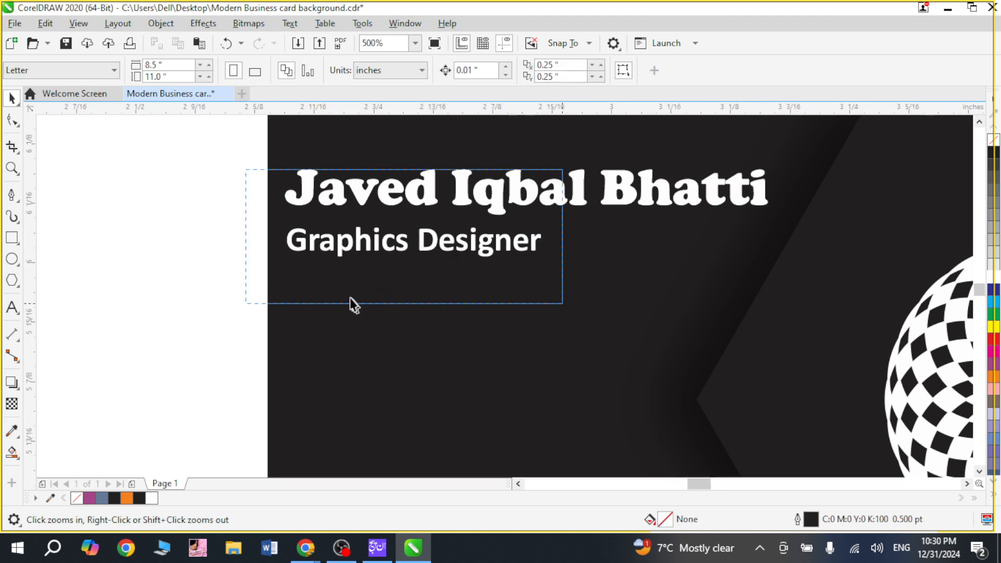
right_click(105, 367)
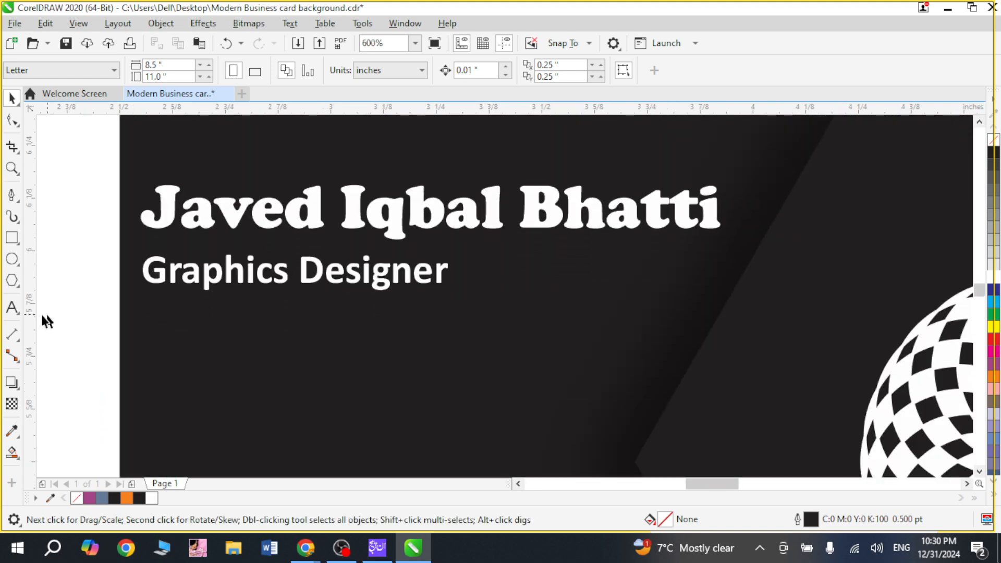
drag(42, 314, 3, 313)
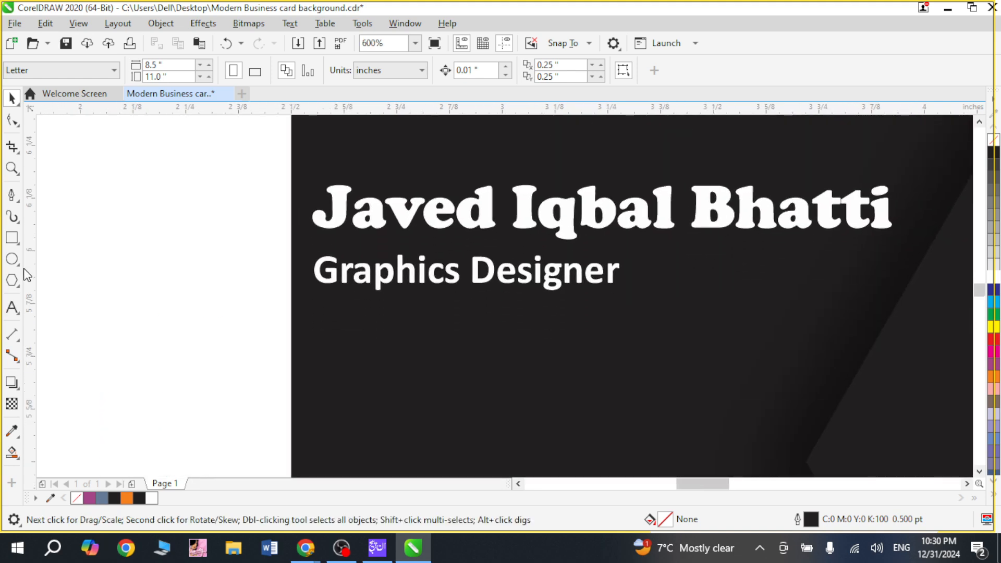
click(12, 238)
mouse_move(67, 276)
mouse_down()
mouse_move(135, 296)
mouse_move(393, 302)
mouse_up()
key(space)
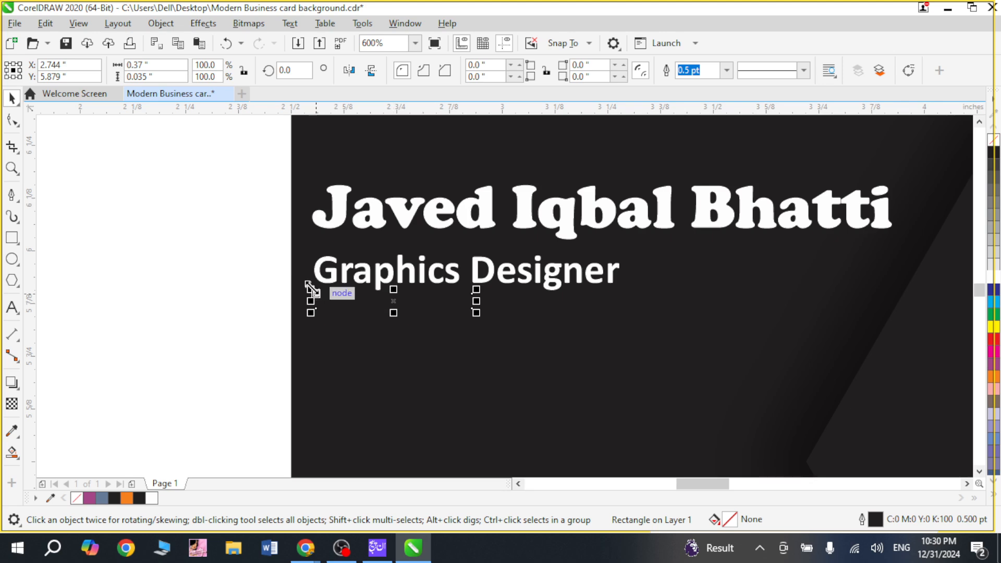
Step: Fill the rectangle with orange, remove its outline and shorten it from its right end to about 0.339 inches
key(z)
drag(291, 243, 511, 363)
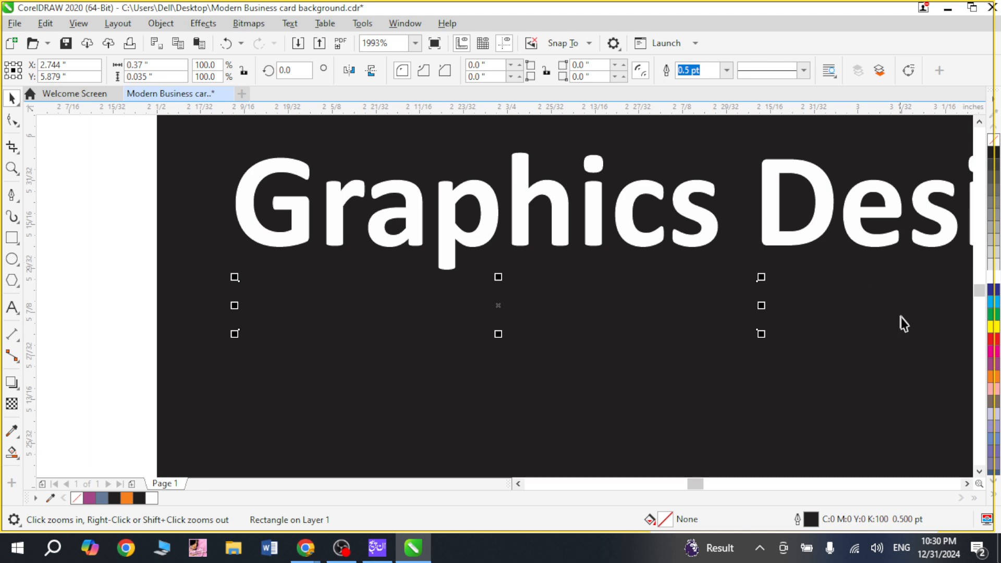
click(994, 377)
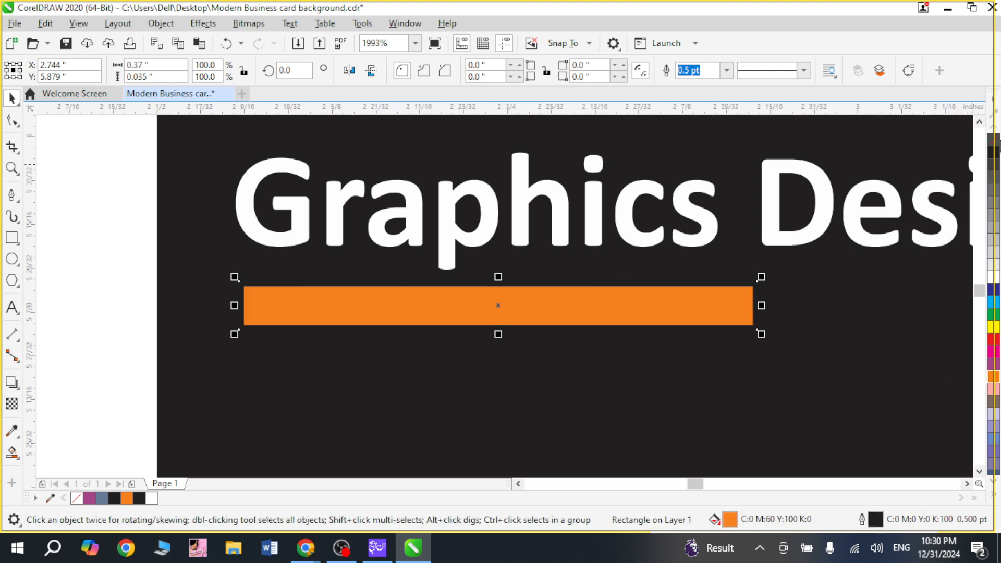
right_click(994, 141)
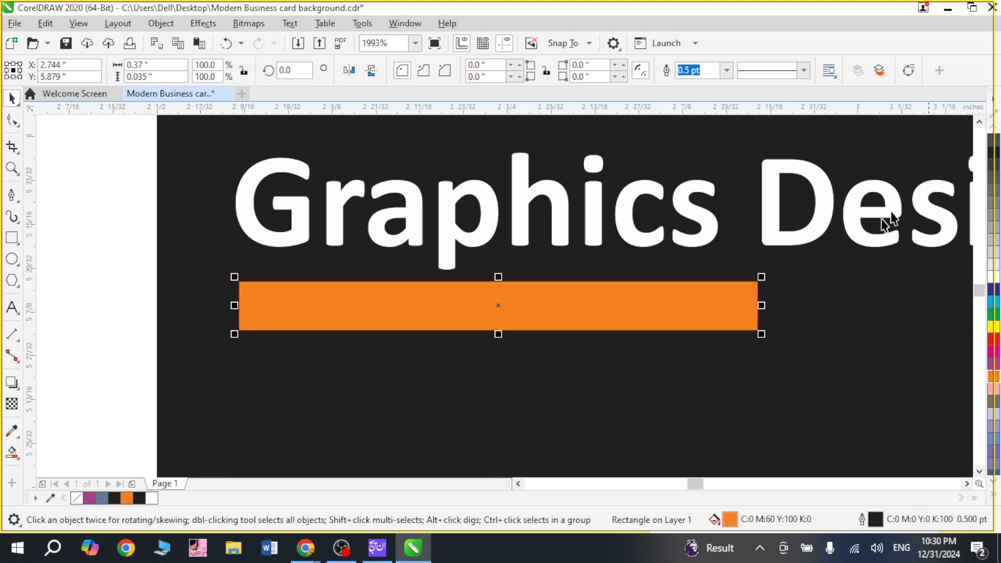
drag(761, 305, 720, 306)
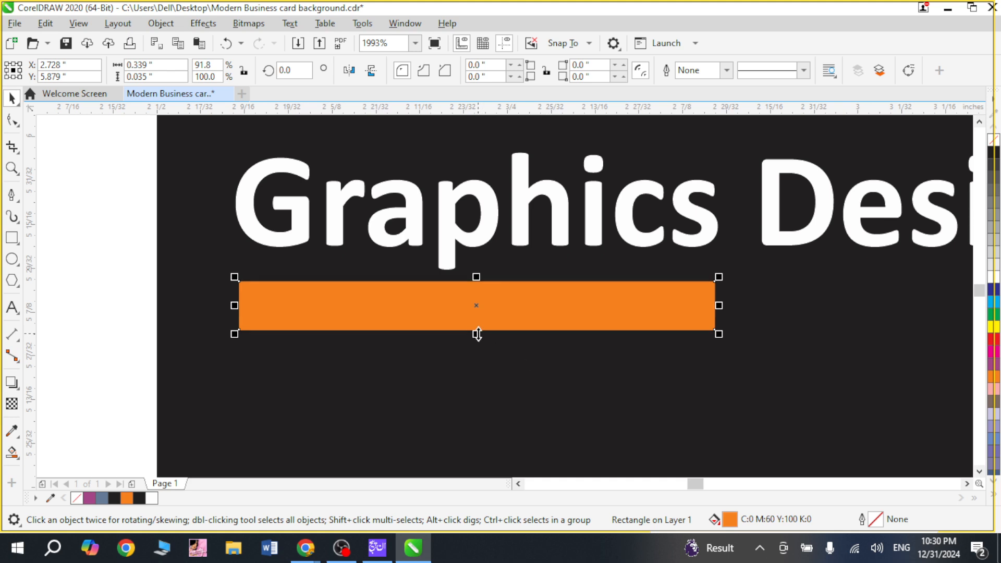
Step: Make a thinner copy of the orange bar, about 0.011 inches high, extending from its right end, and fill it white
drag(476, 334, 477, 315)
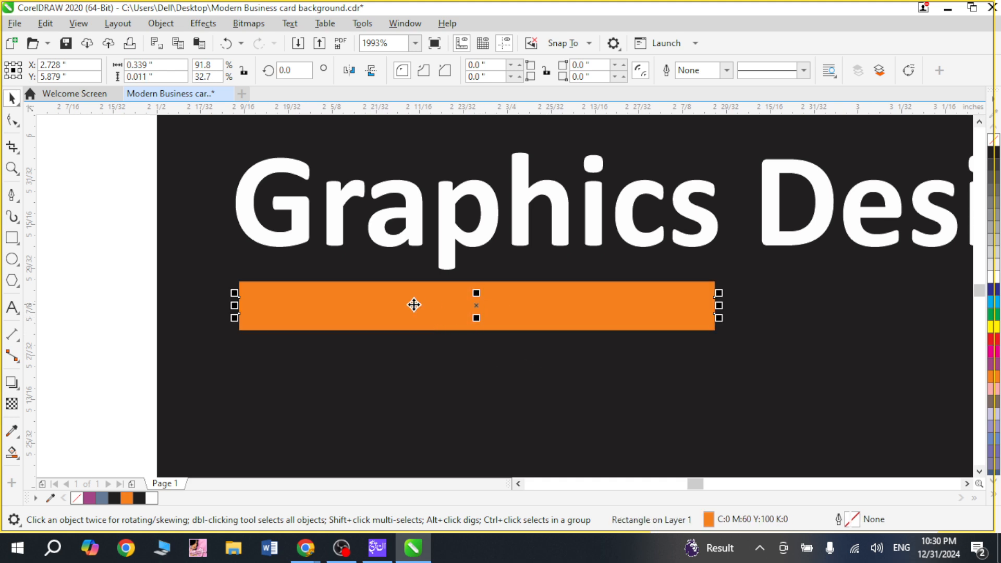
drag(384, 304, 841, 295)
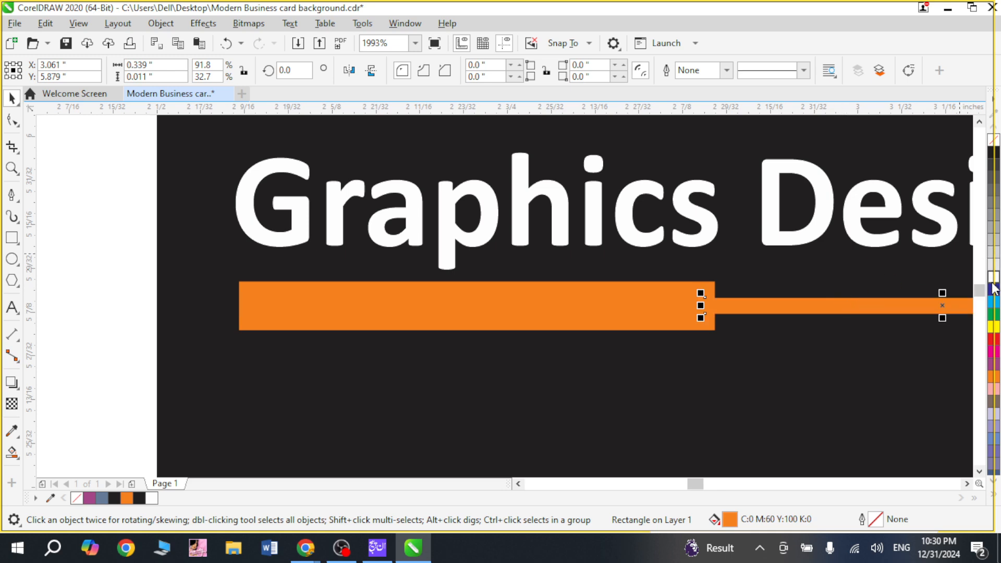
click(994, 277)
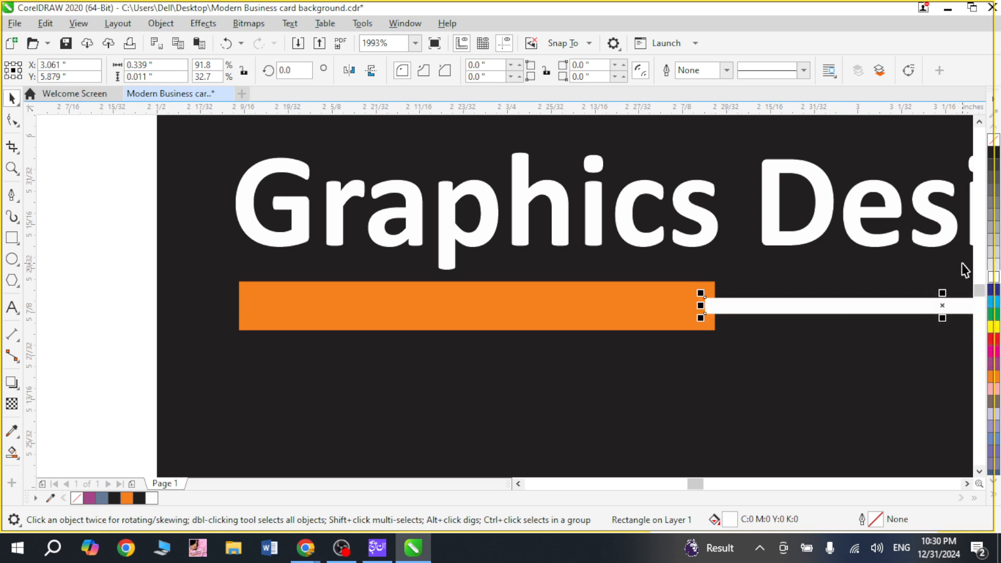
Step: Lengthen the thin white bar to about 0.393 inches so it reaches the end of the job title
scroll(942, 260, right, 2)
scroll(940, 252, right, 2)
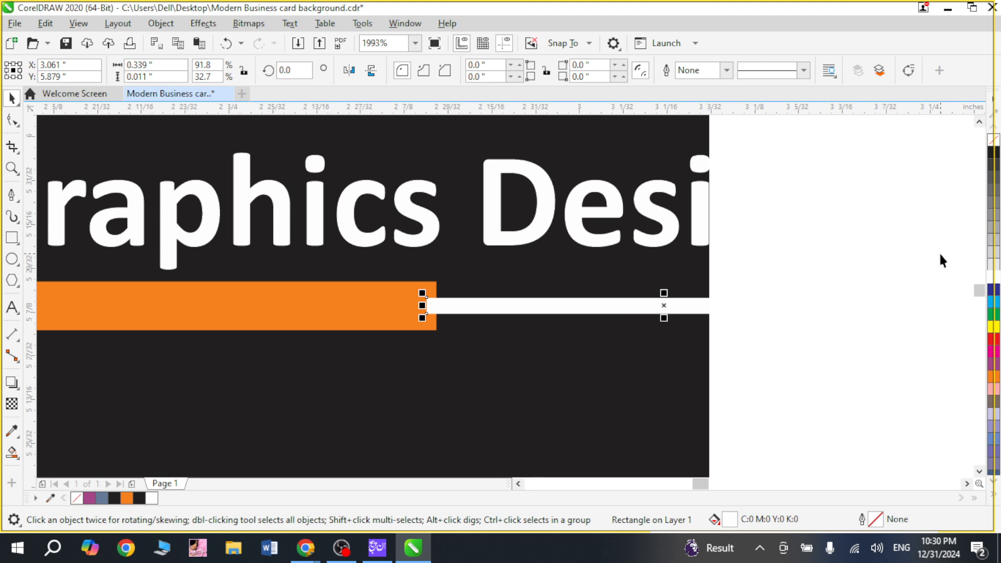
scroll(937, 261, down, 1)
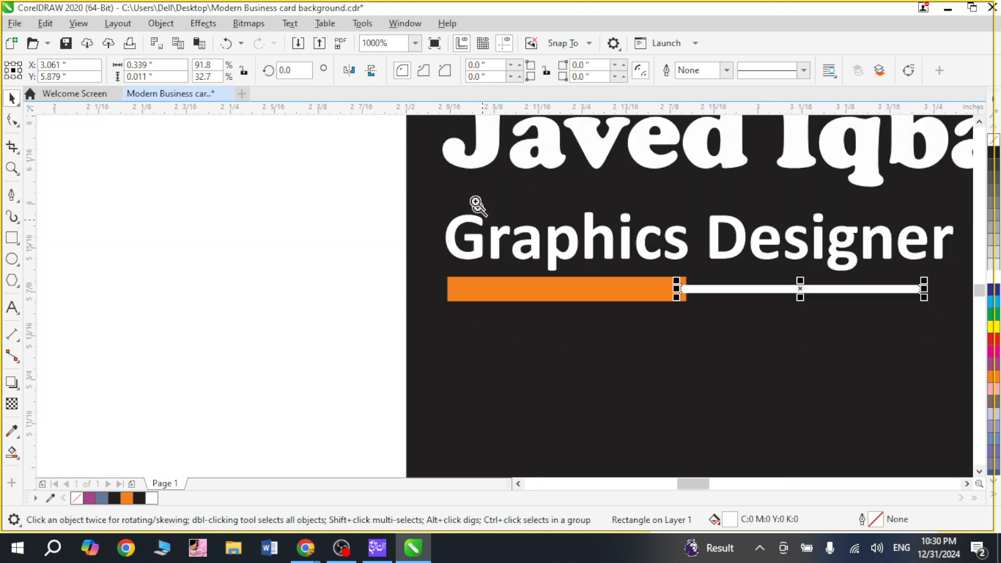
key(z)
scroll(547, 230, right, 2)
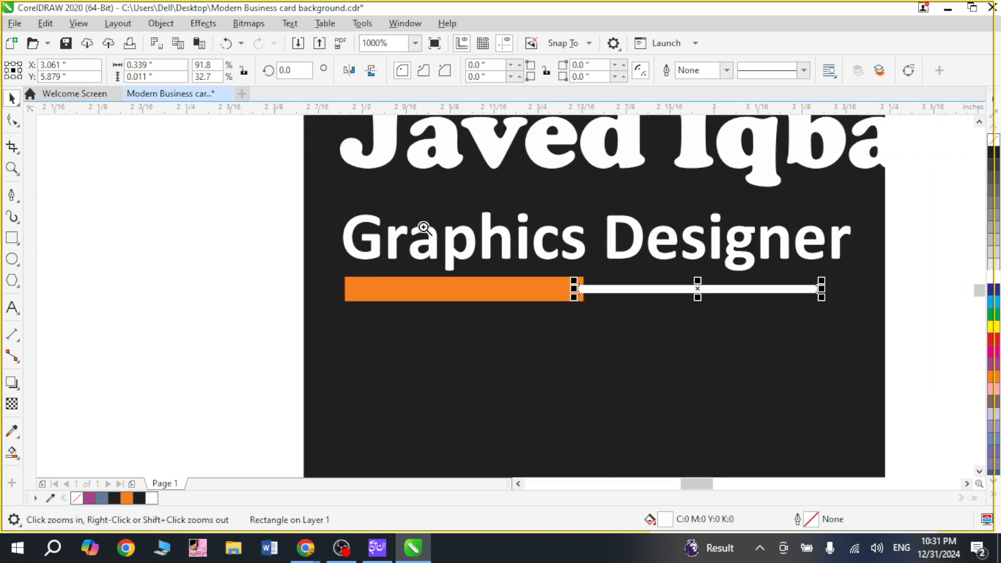
key(F6)
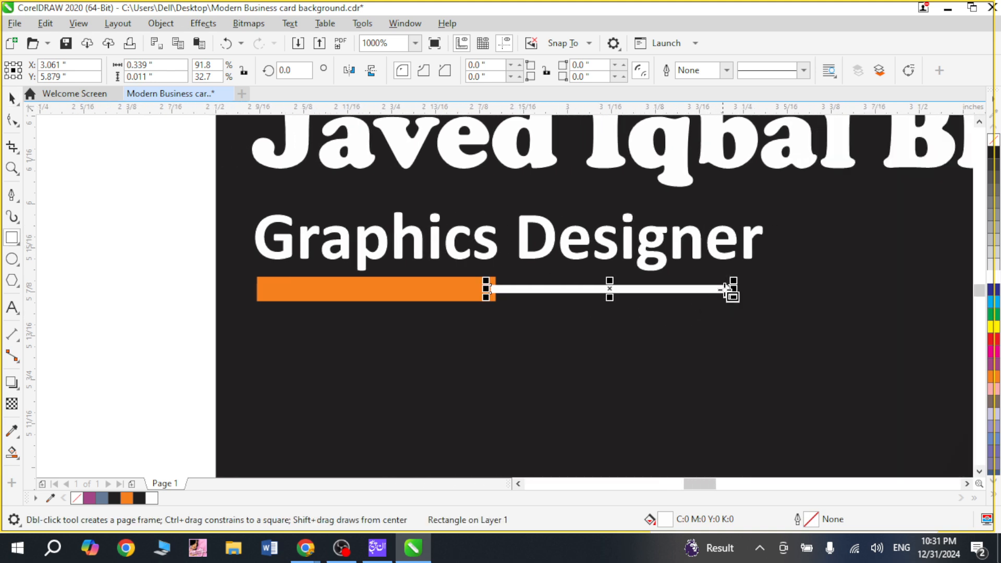
drag(733, 289, 771, 293)
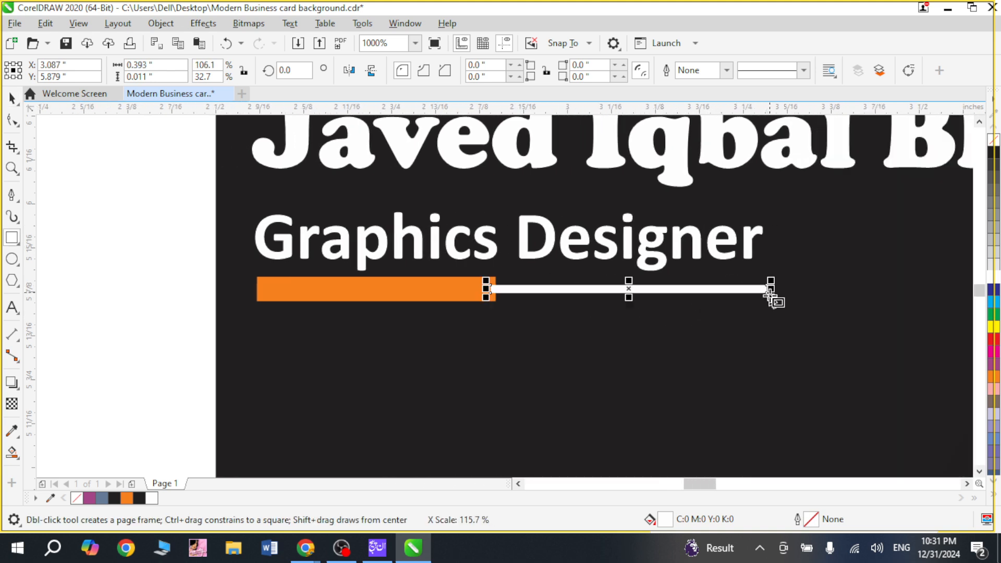
key(space)
Step: Bring the orange bar in front of the white one and reduce its height to about 0.021 inches around its centre
click(342, 293)
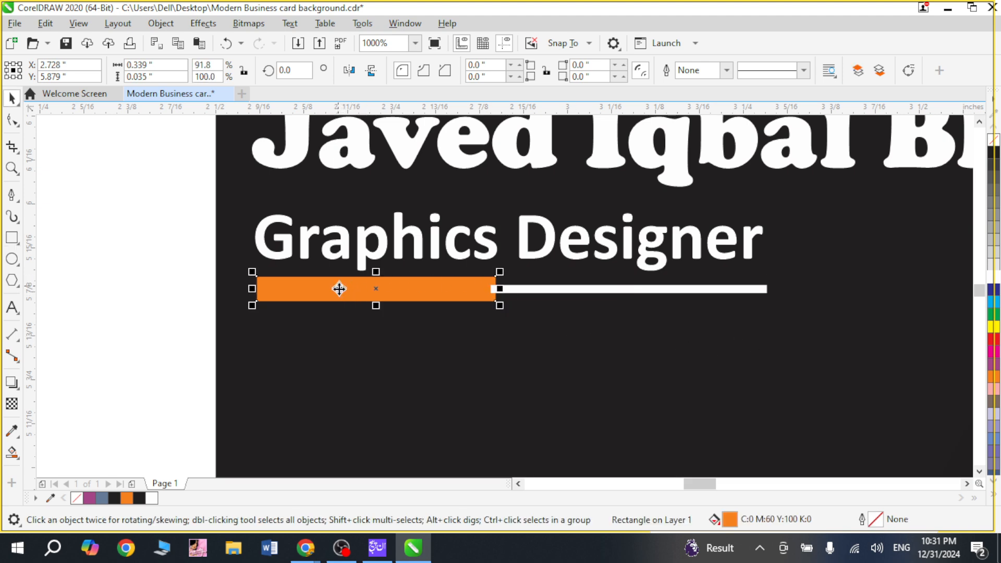
key(shift+Page_Up)
drag(167, 230, 824, 331)
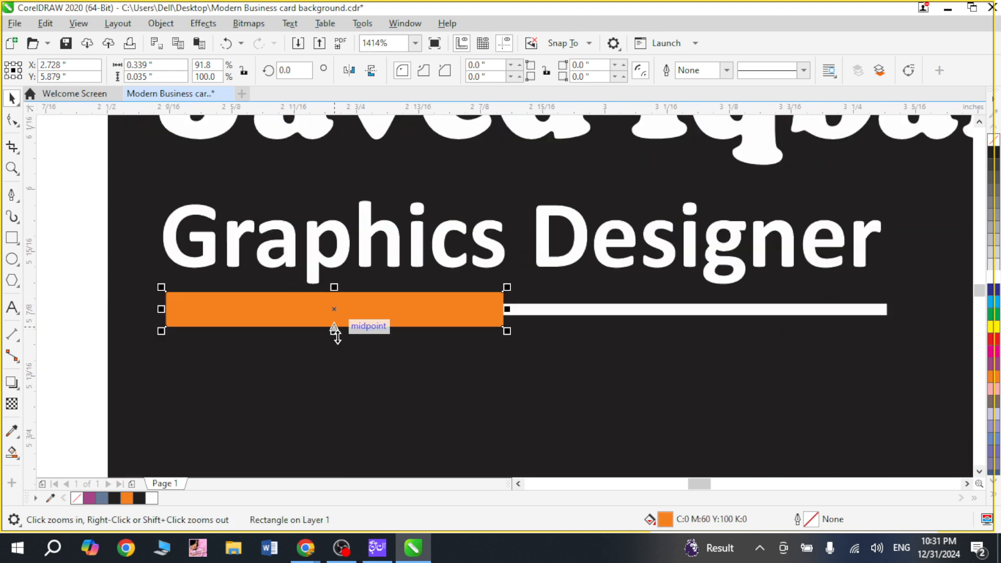
mouse_move(338, 333)
mouse_down()
mouse_move(340, 318)
mouse_move(363, 320)
mouse_up()
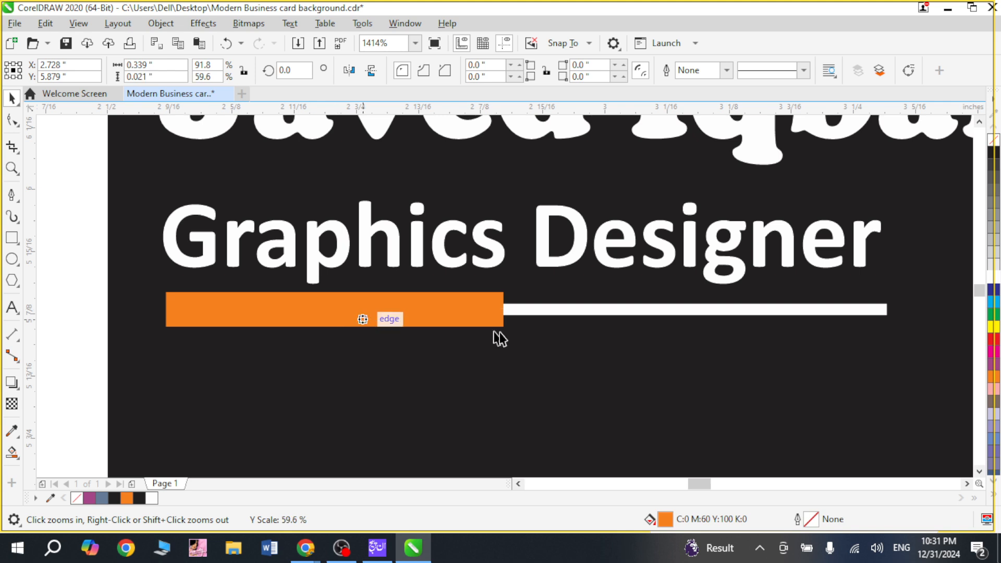
key(F2)
drag(457, 263, 685, 378)
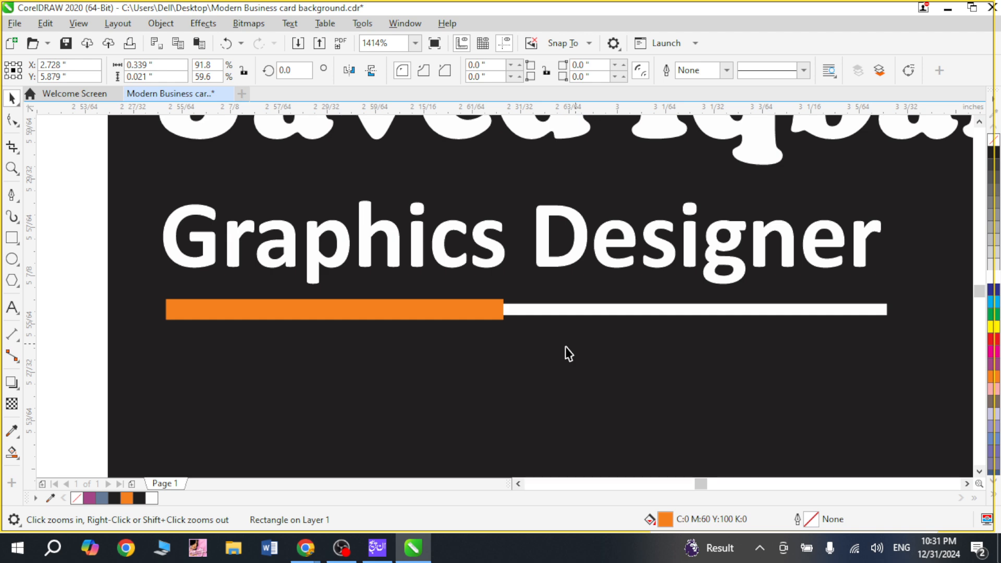
click(565, 346)
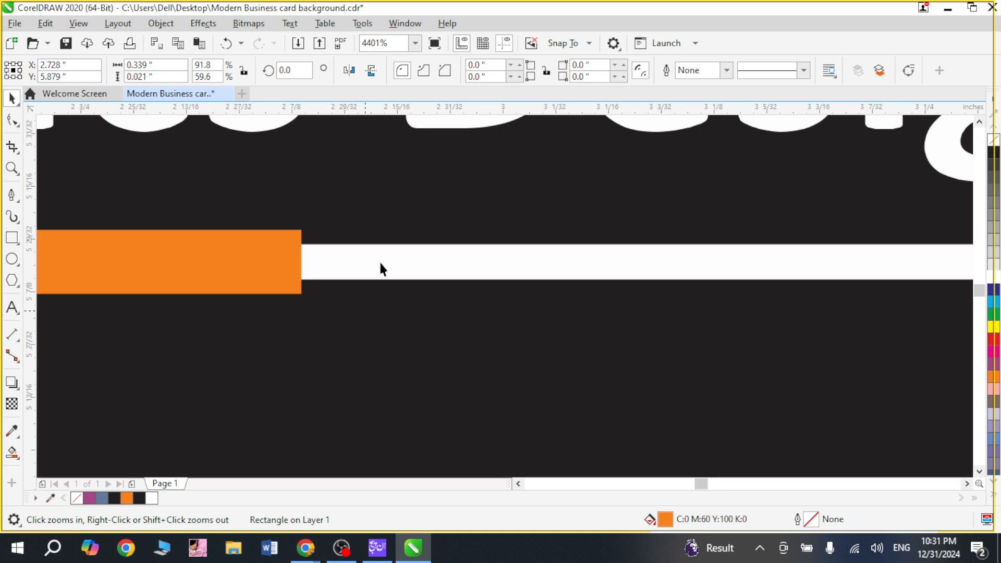
scroll(381, 263, down, 1)
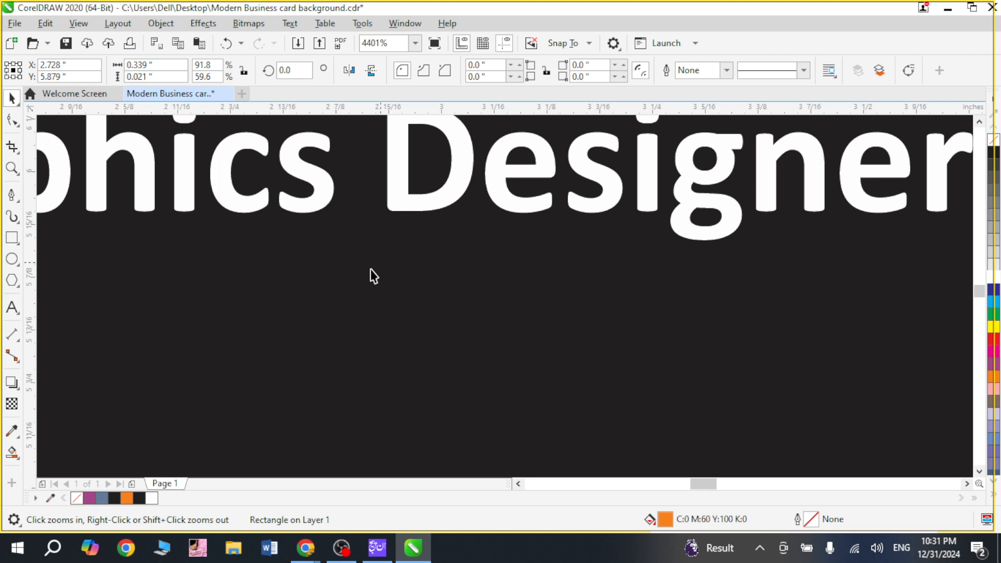
scroll(370, 269, down, 2)
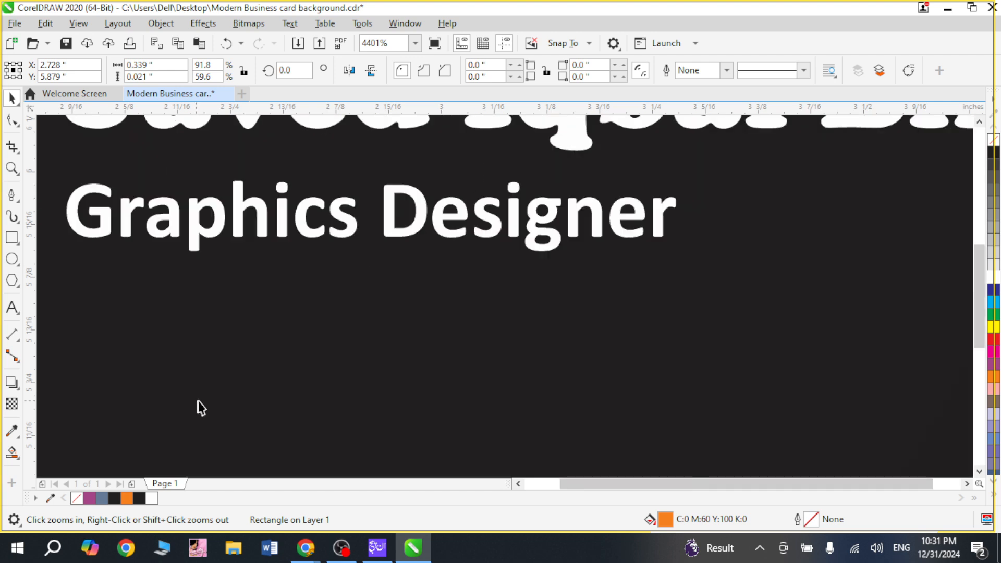
key(F4)
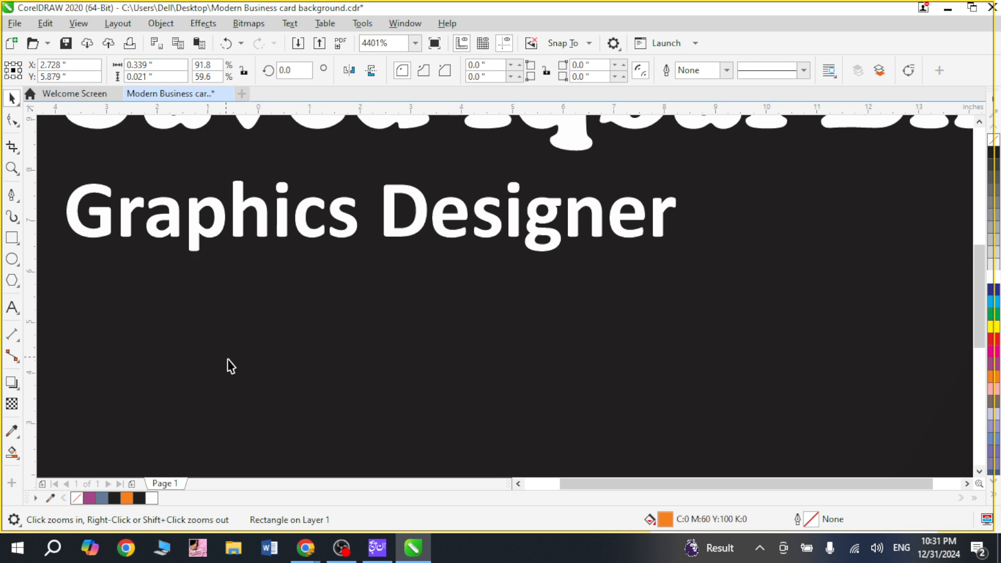
key(F4)
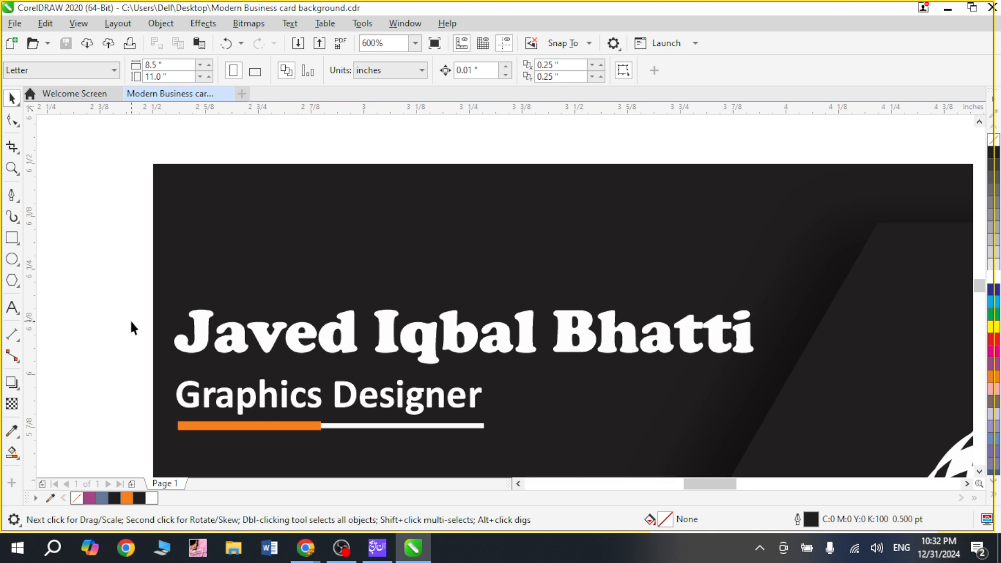
Step: Duplicate the name text about 0.4 inches lower, below the accent bars, and replace the copy's content with the contact's phone number
scroll(130, 327, down, 3)
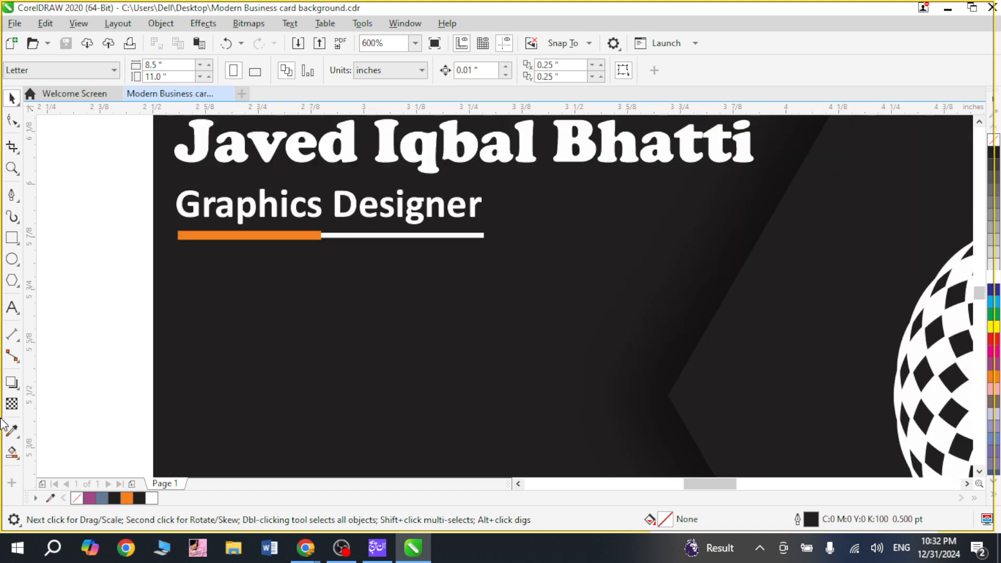
click(382, 145)
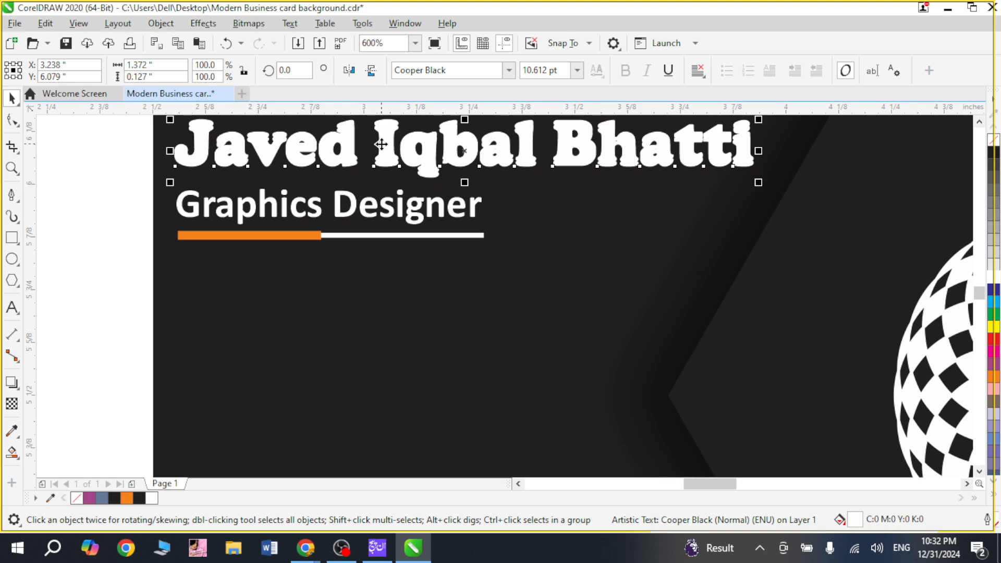
double_click(412, 334)
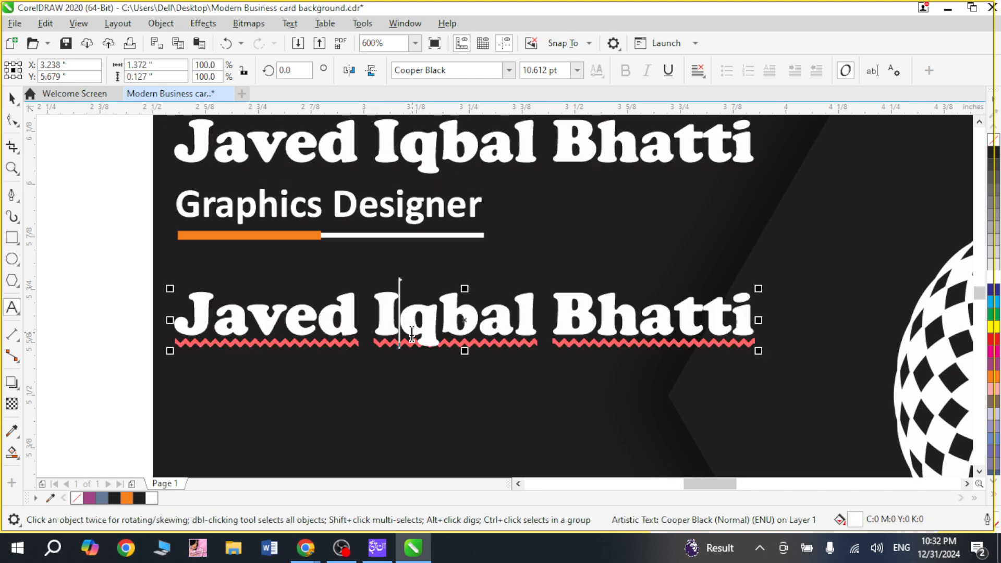
click(399, 322)
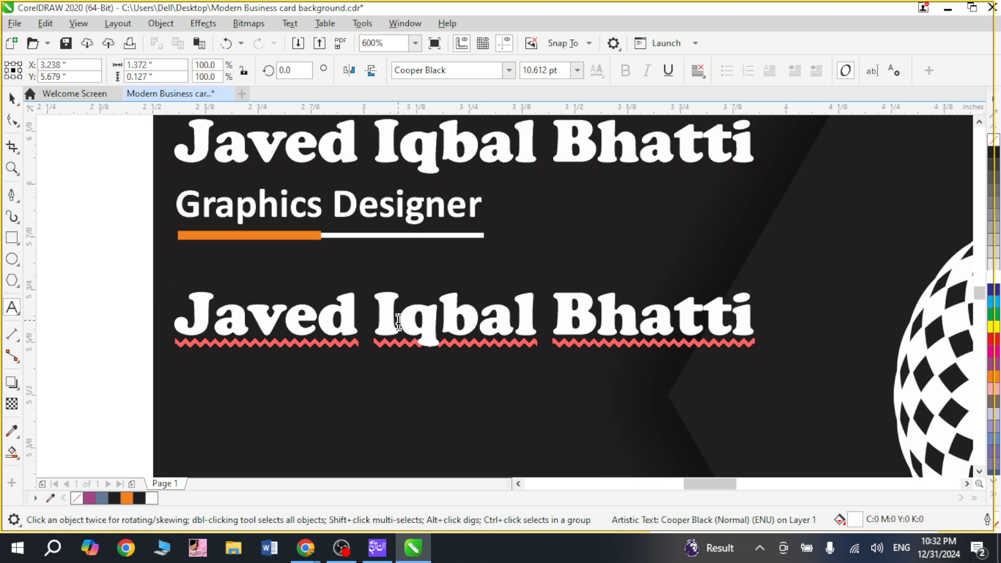
key(ctrl+a)
text(+92)
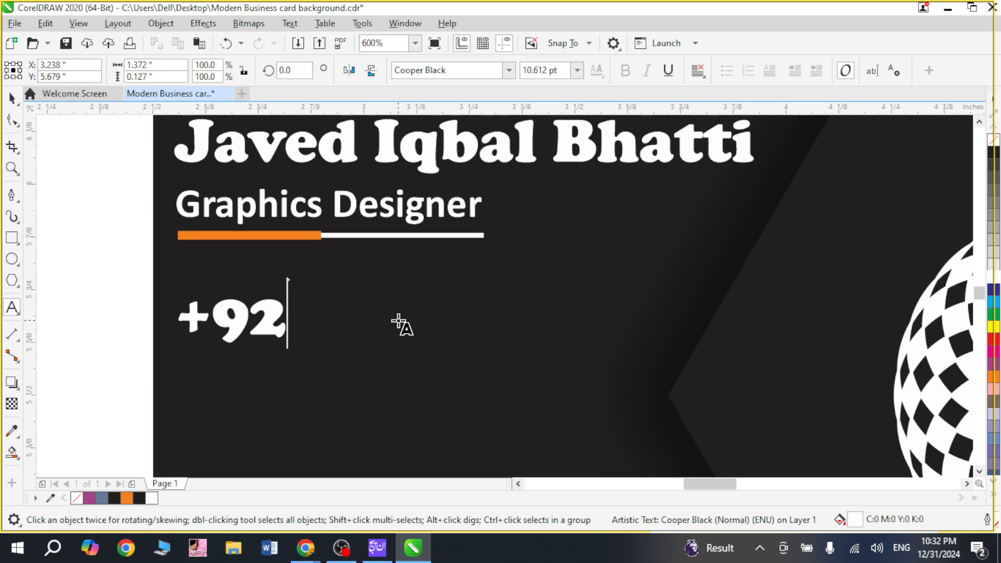
text(3)
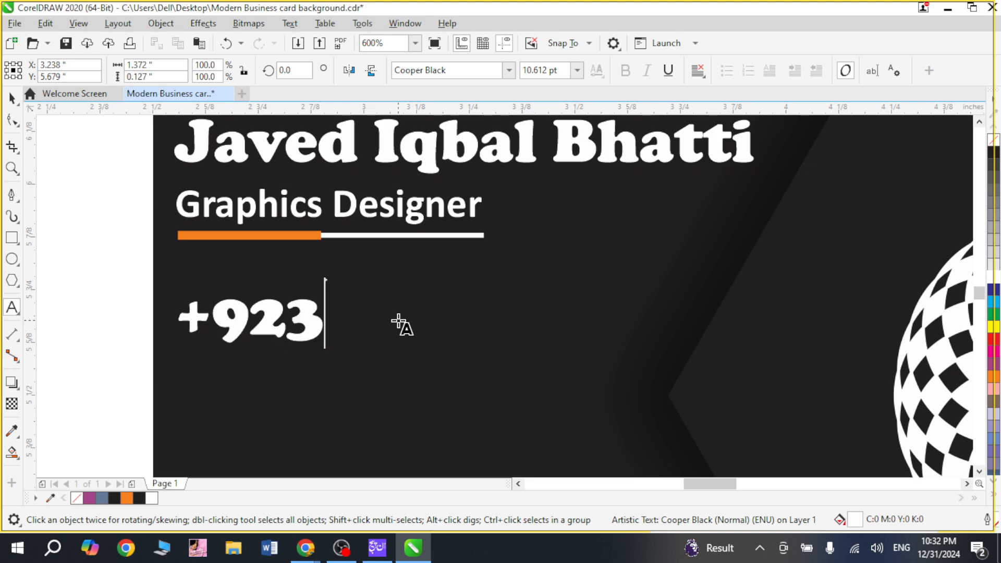
key(ctrl+v)
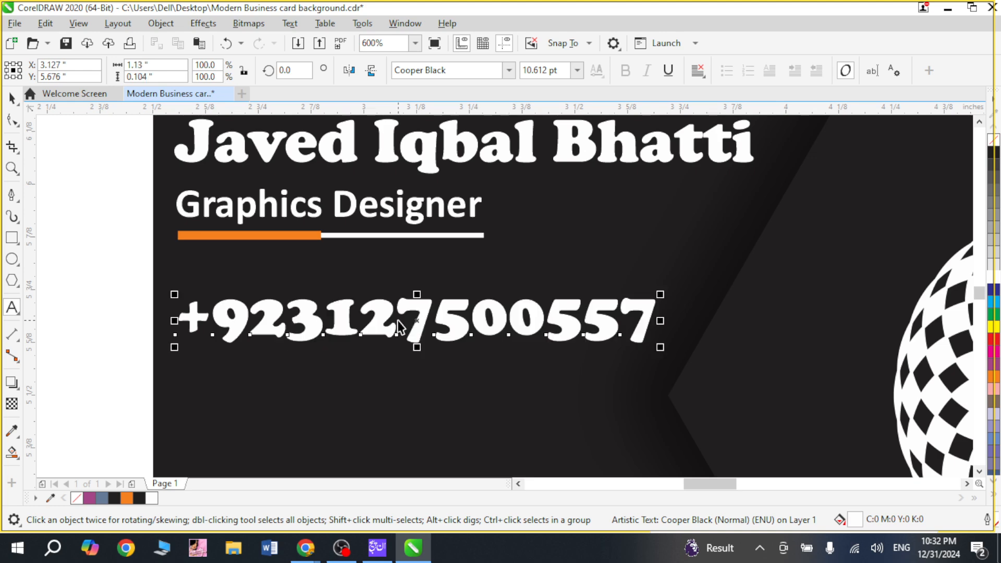
Step: Duplicate the phone number line about 0.16 inches below the original
key(ctrl+space)
drag(342, 305, 342, 311)
key(Down)
key(Down)
key(Down)
key(Down)
key(Down)
key(Down)
key(Down)
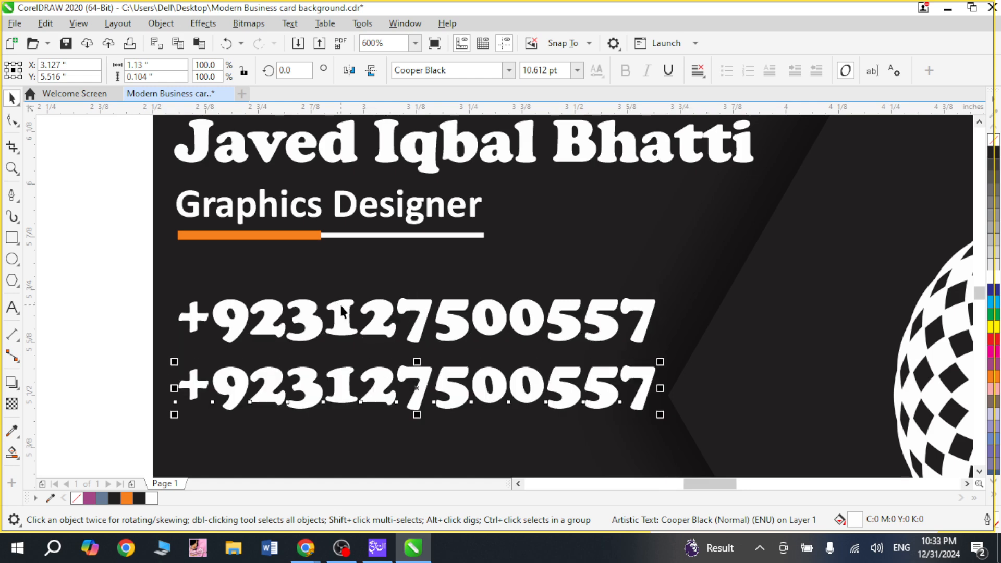
Step: Replace the text of the upper phone number line with the contact's e-mail address
double_click(341, 320)
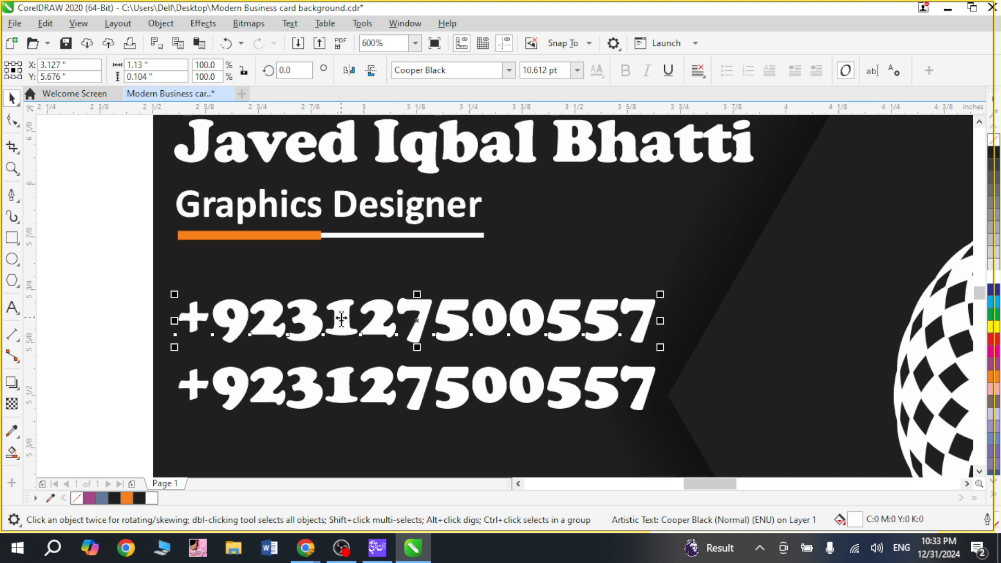
key(Home)
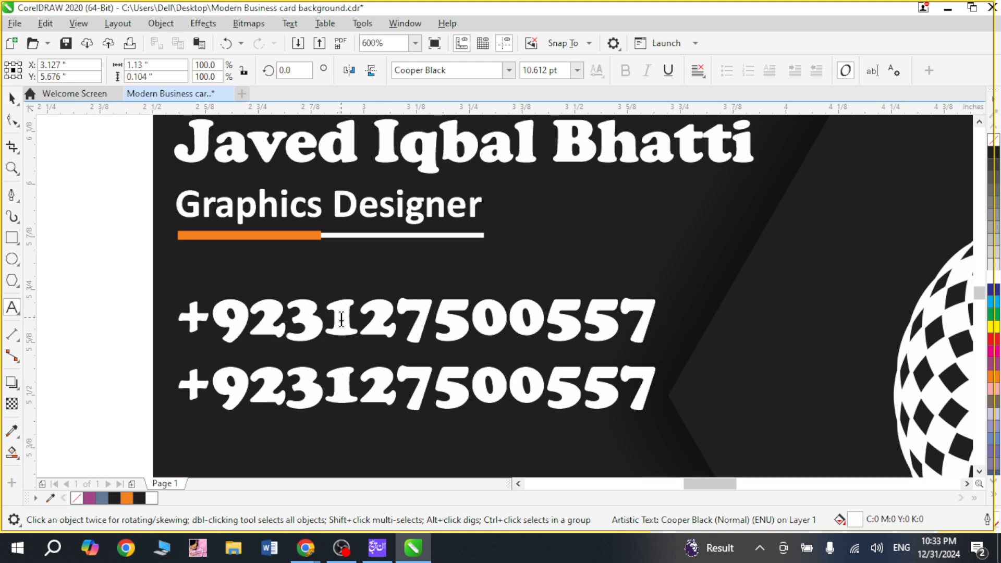
key(shift+End)
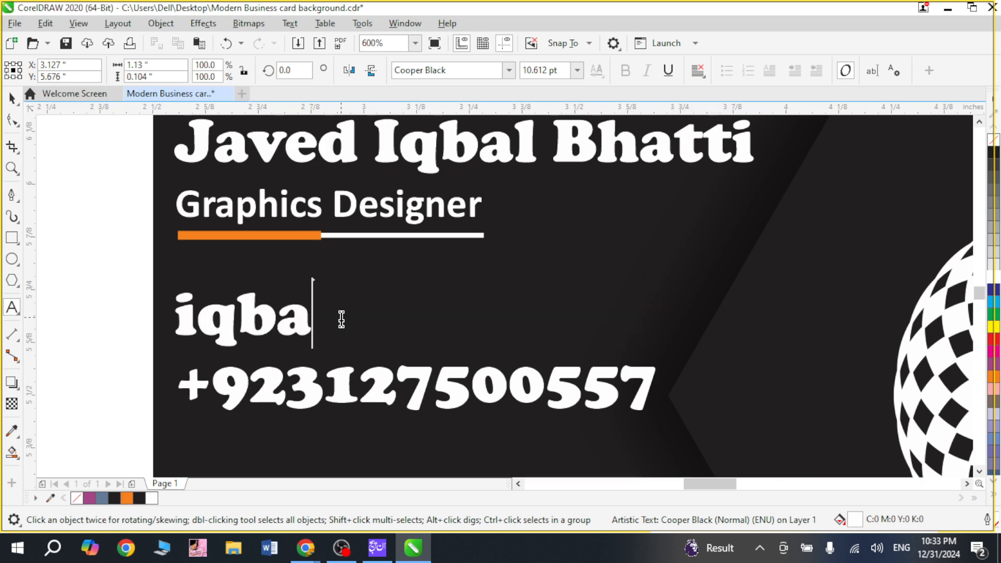
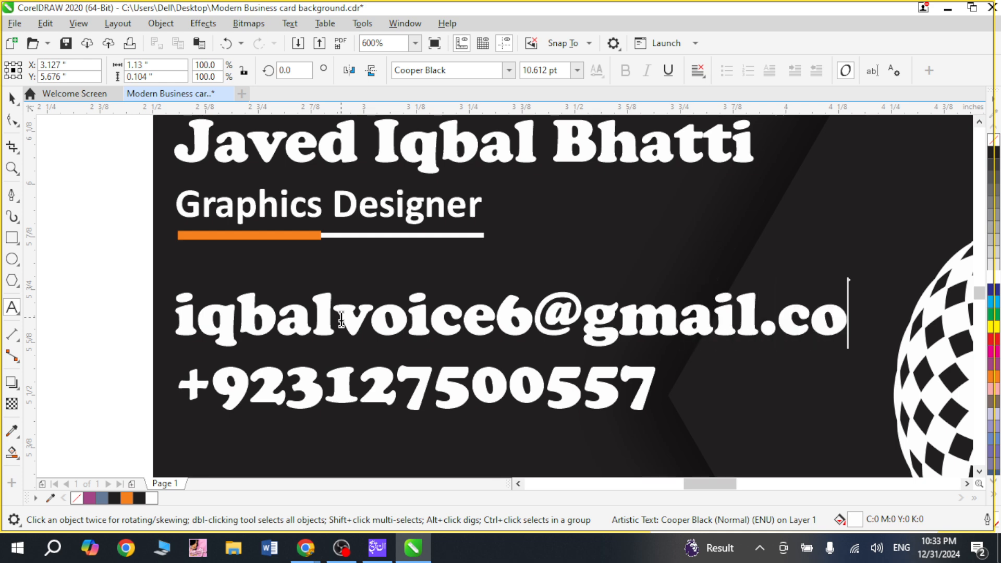
key(ctrl+space)
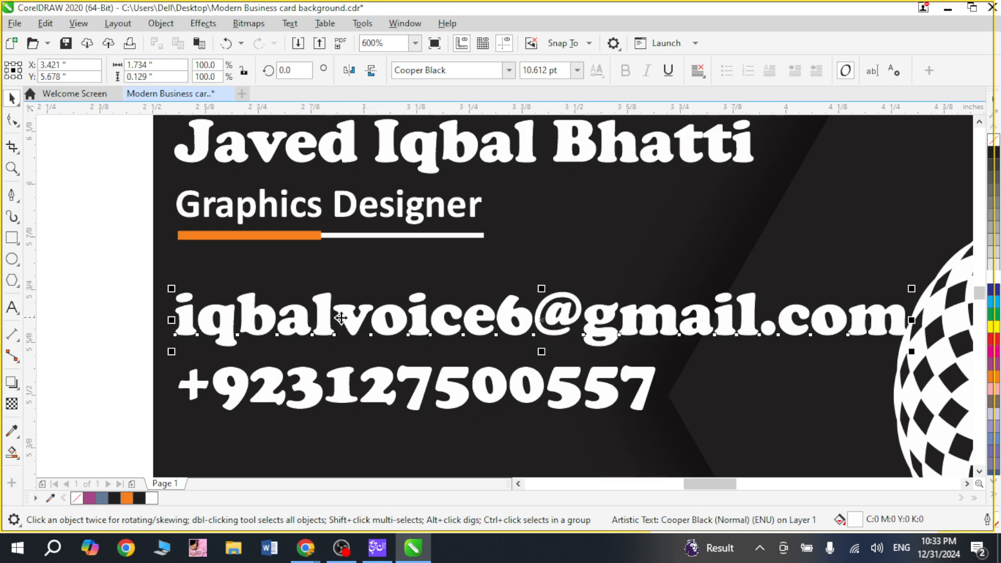
Step: Reduce the e-mail line's font size to 7 pt so its width roughly matches the phone number line
key(ctrl+KP_4)
key(ctrl+KP_4)
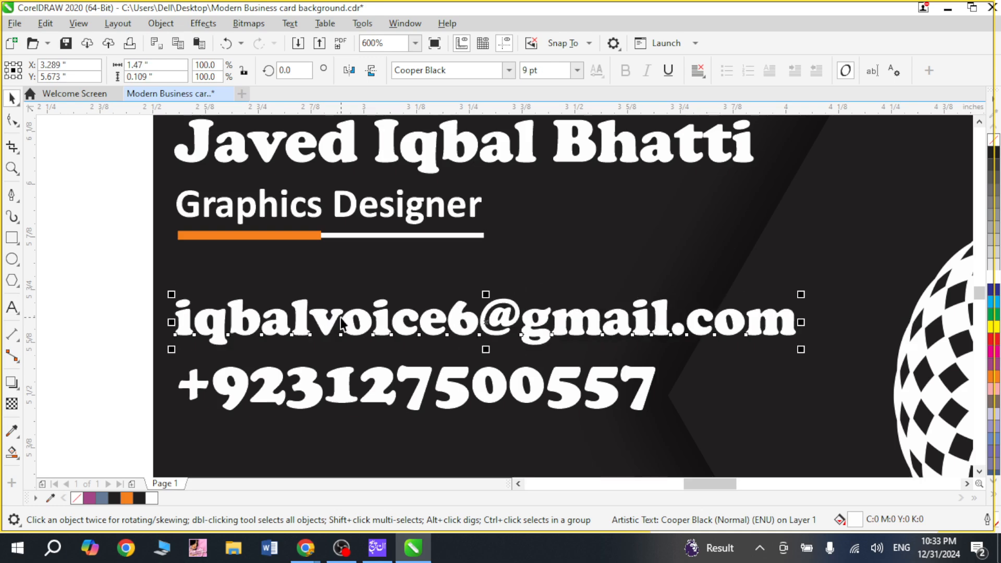
key(ctrl+KP_4)
key(ctrl+KP_4)
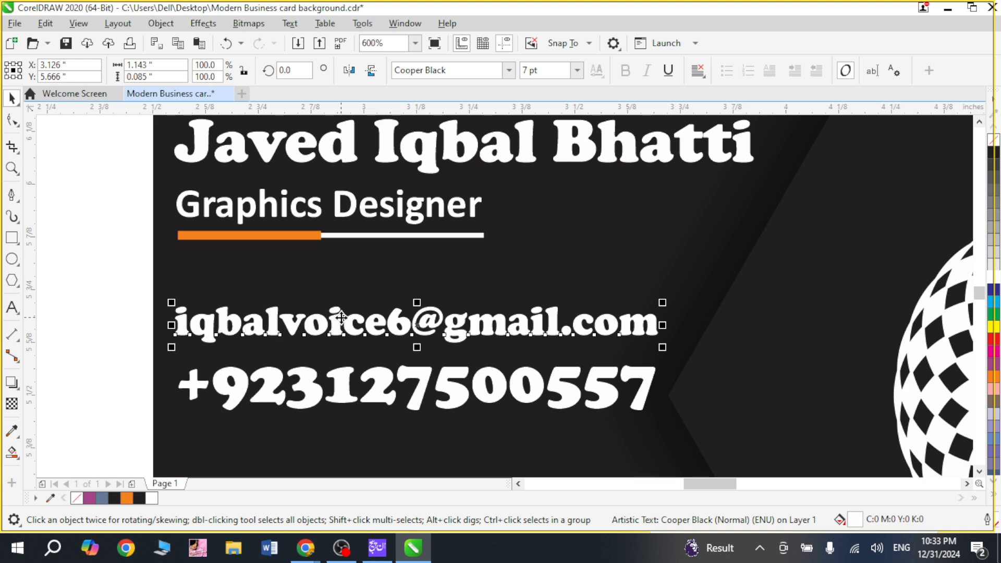
Step: Move the e-mail and phone number lines together straight down by about 0.52 inches into the lower part of the card
click(417, 384)
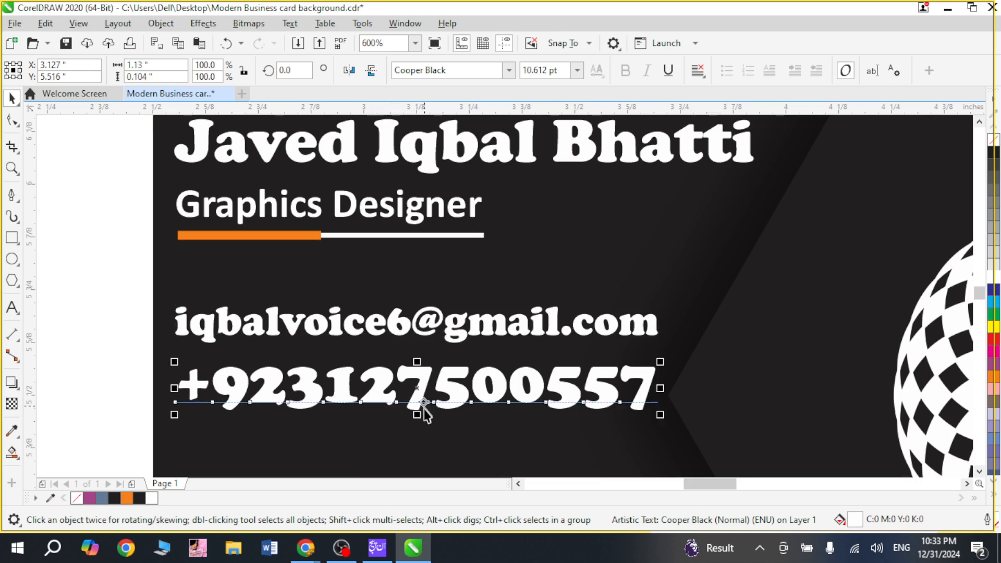
click(404, 333)
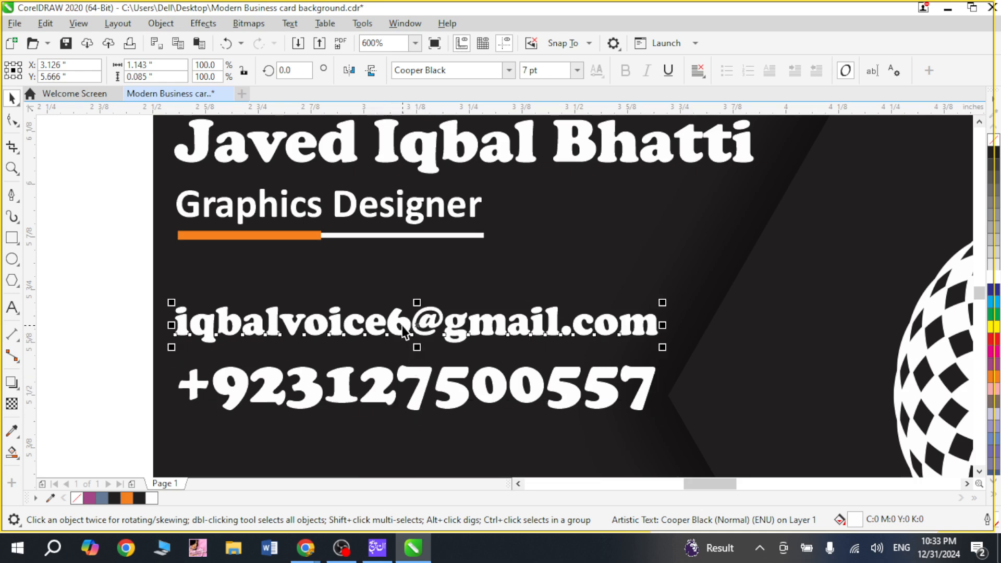
shift+click(422, 371)
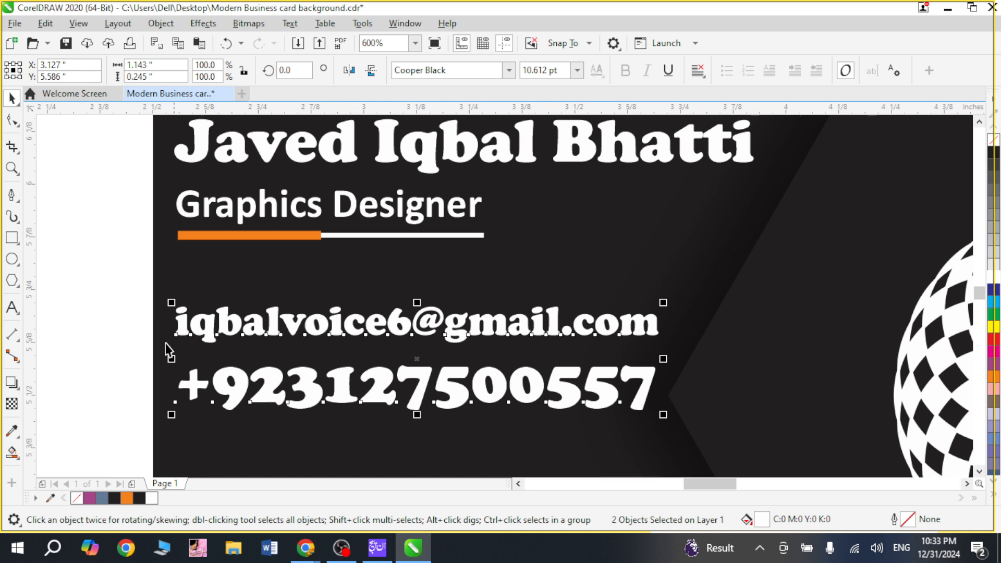
click(124, 350)
scroll(127, 358, down, 1)
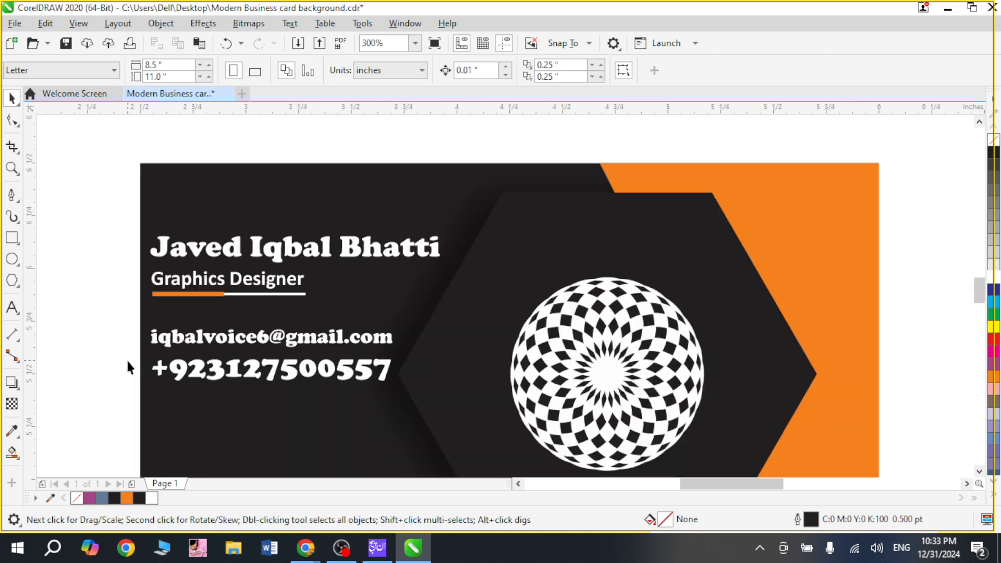
scroll(128, 361, down, 3)
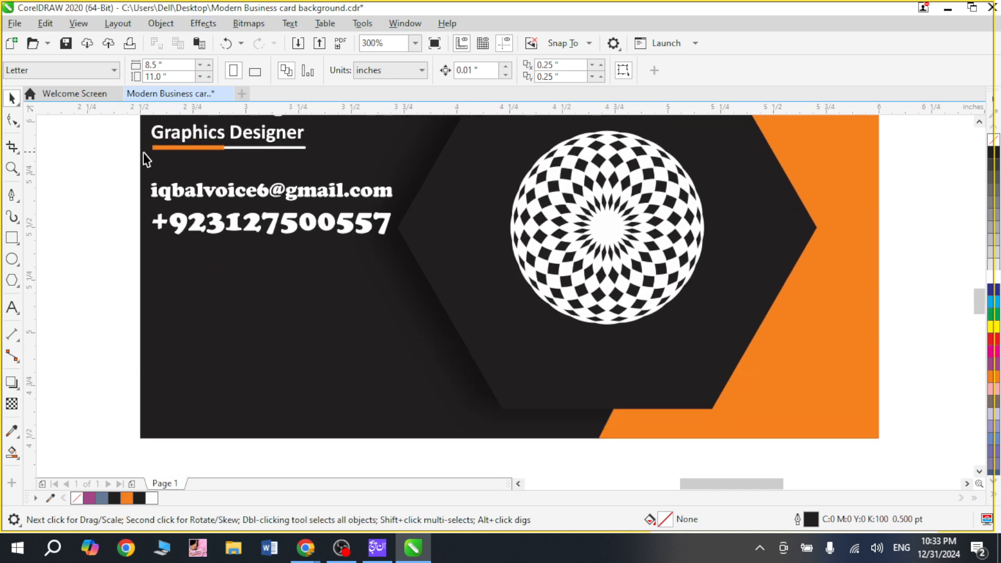
drag(117, 163, 405, 275)
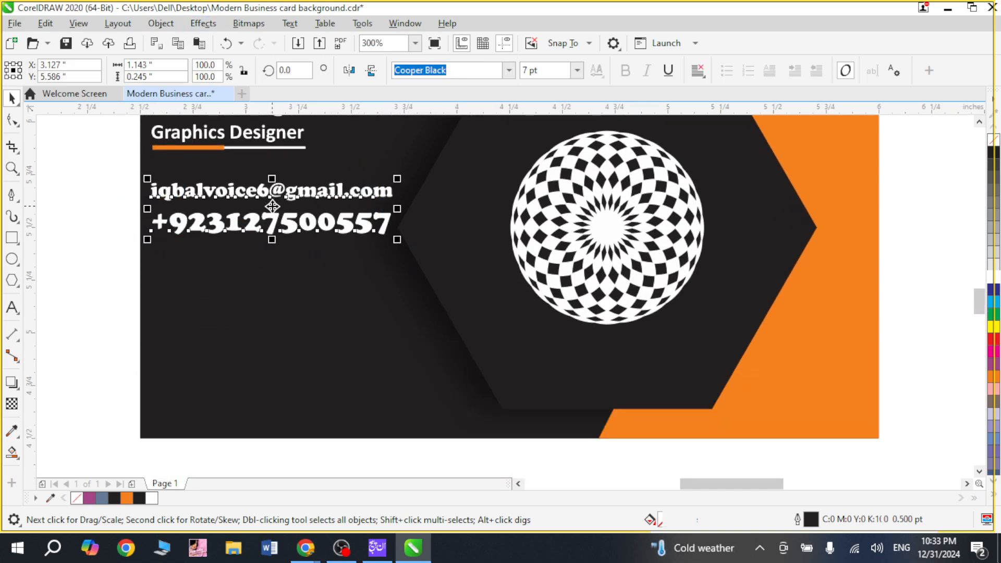
drag(271, 211, 279, 318)
click(86, 316)
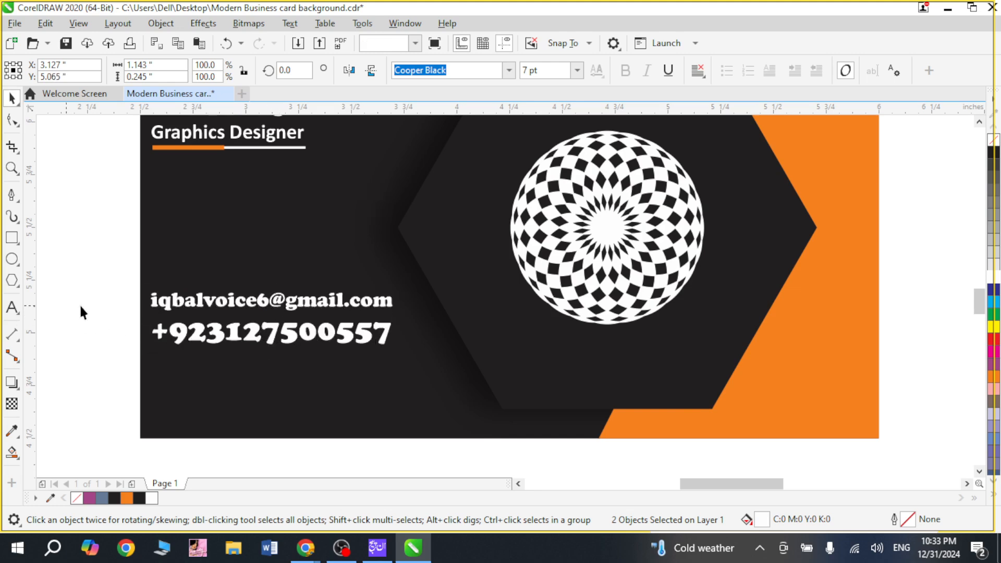
Step: Duplicate the repositioned phone number line about 0.16 inches lower to form a third contact line
click(286, 340)
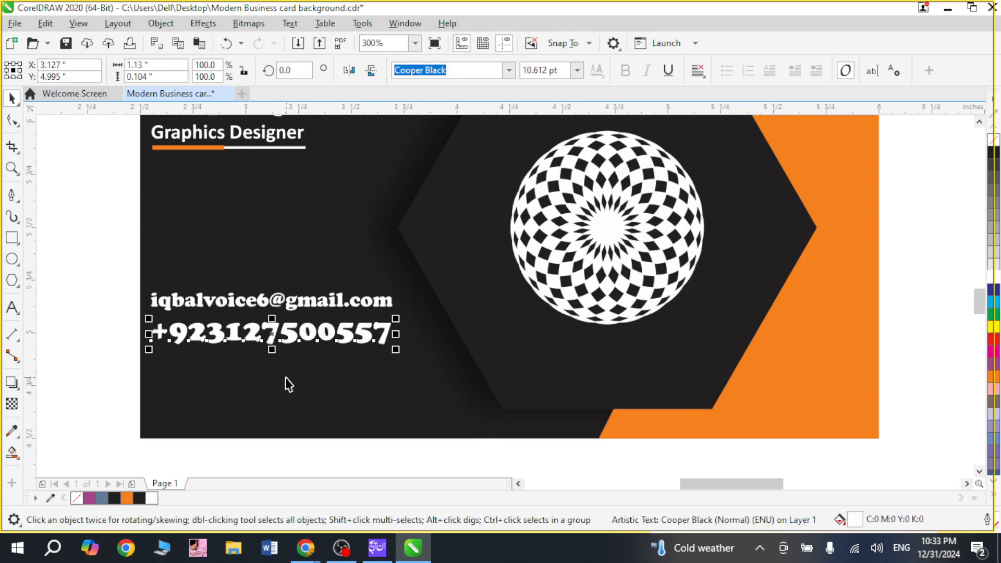
key(KP_Add)
key(Down)
key(Down)
key(Down)
key(Down)
key(Down)
key(Down)
key(Down)
key(Down)
key(Down)
key(Down)
key(Down)
key(Down)
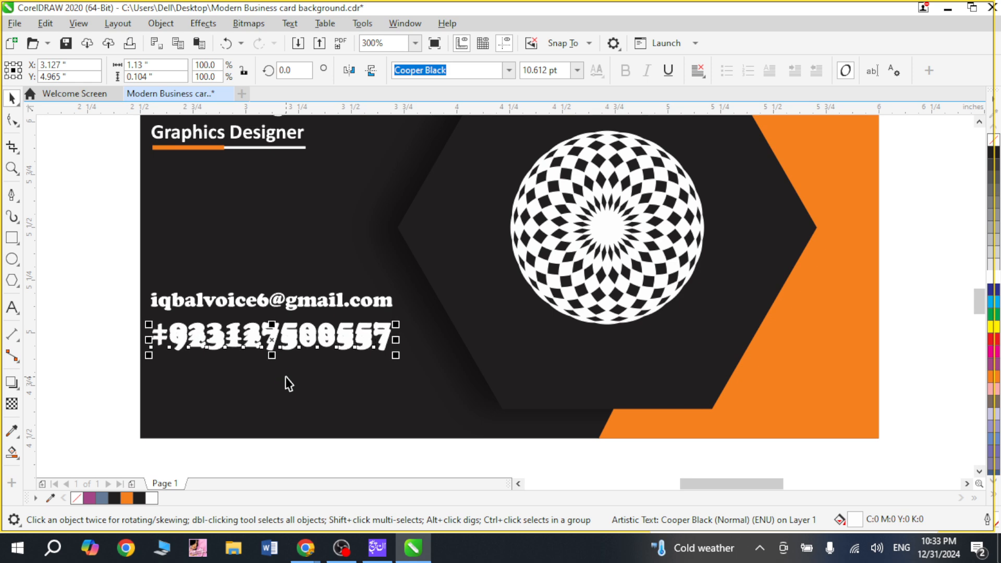
key(Down)
key(Down)
key(Down)
key(Down)
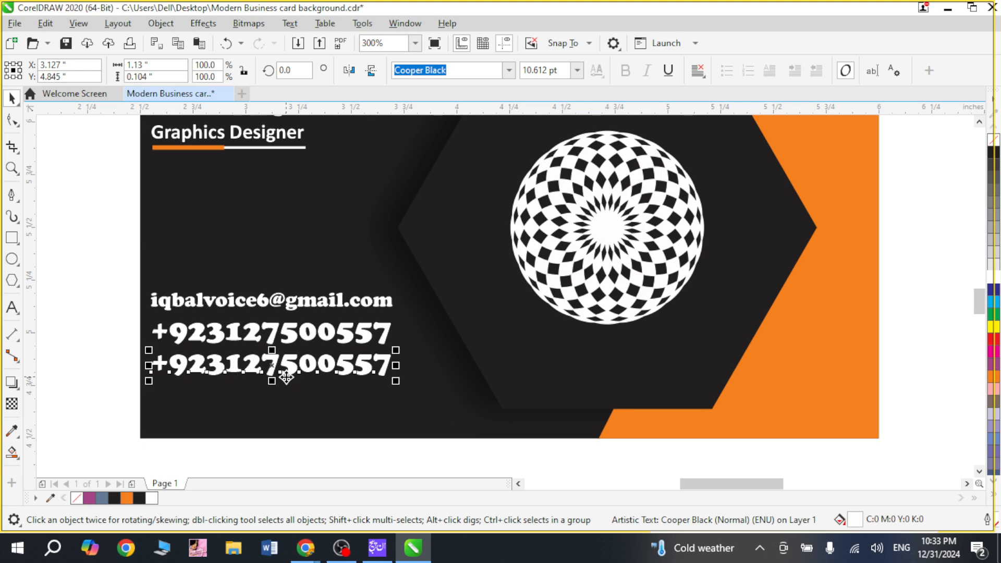
Step: Replace the text of the lowest contact line, the duplicated phone number, with "VU Campus Jhang"
double_click(298, 365)
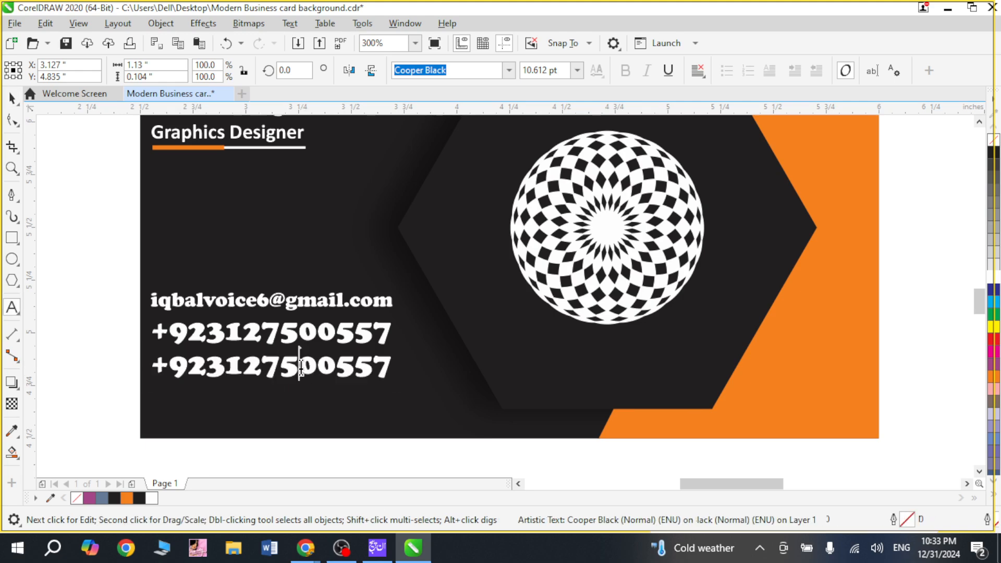
key(ctrl+a)
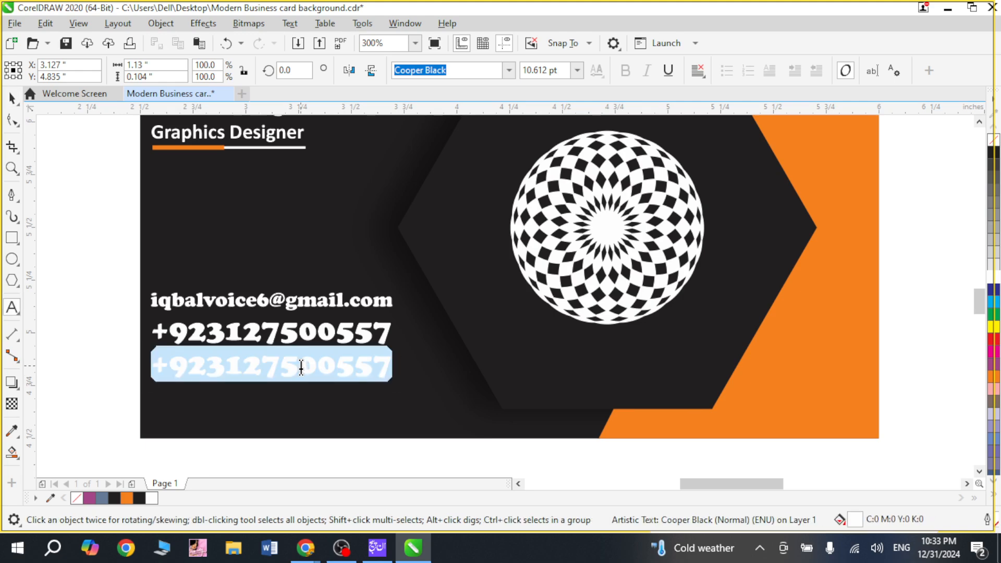
text(J)
key(BackSpace)
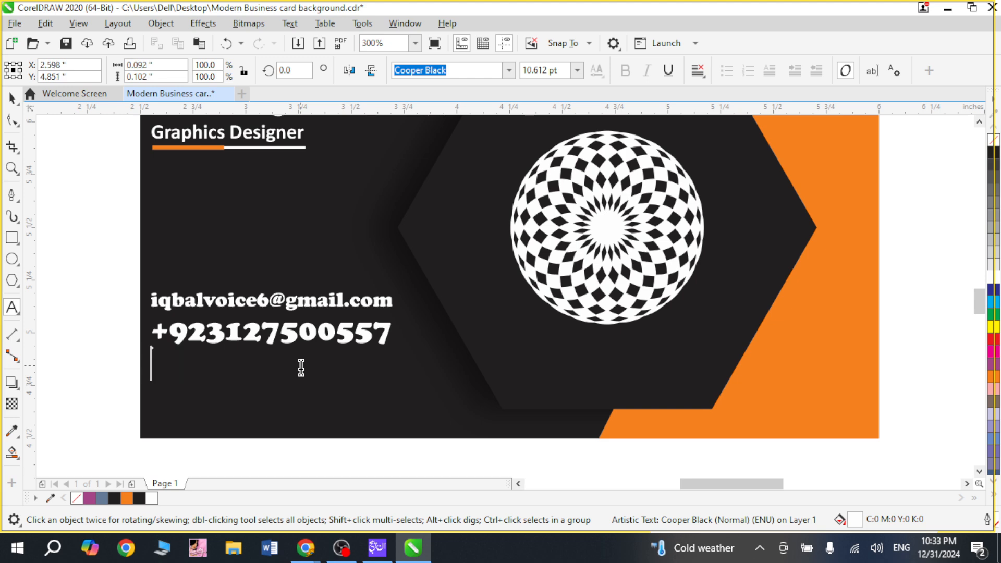
text(VU Ca)
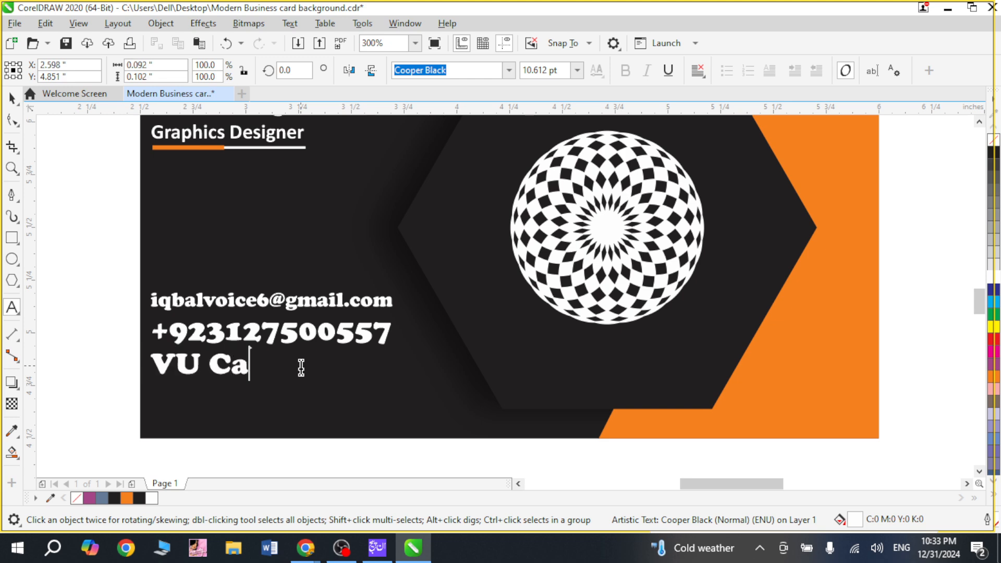
text(mpus )
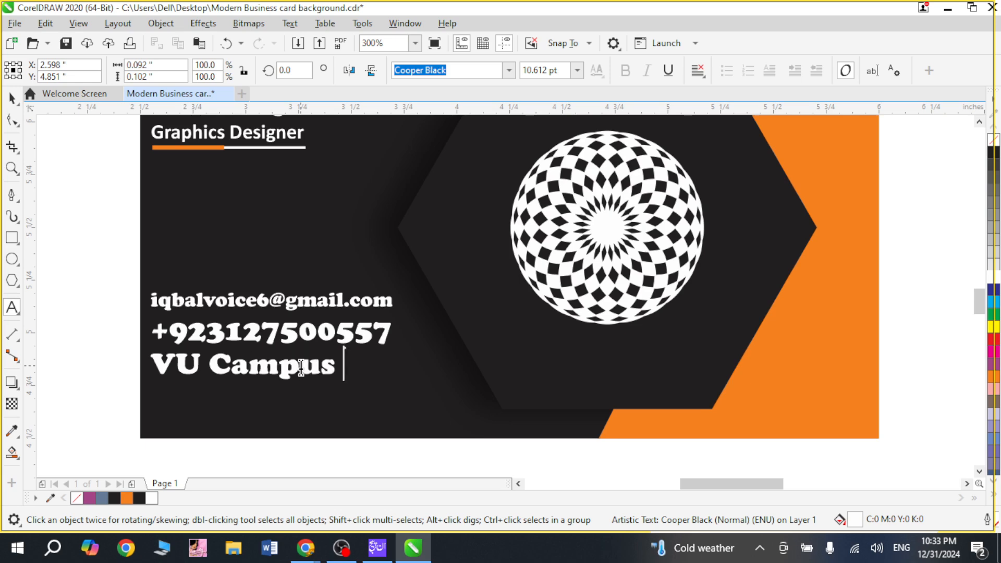
text(Jhna)
key(BackSpace)
key(BackSpace)
text(a)
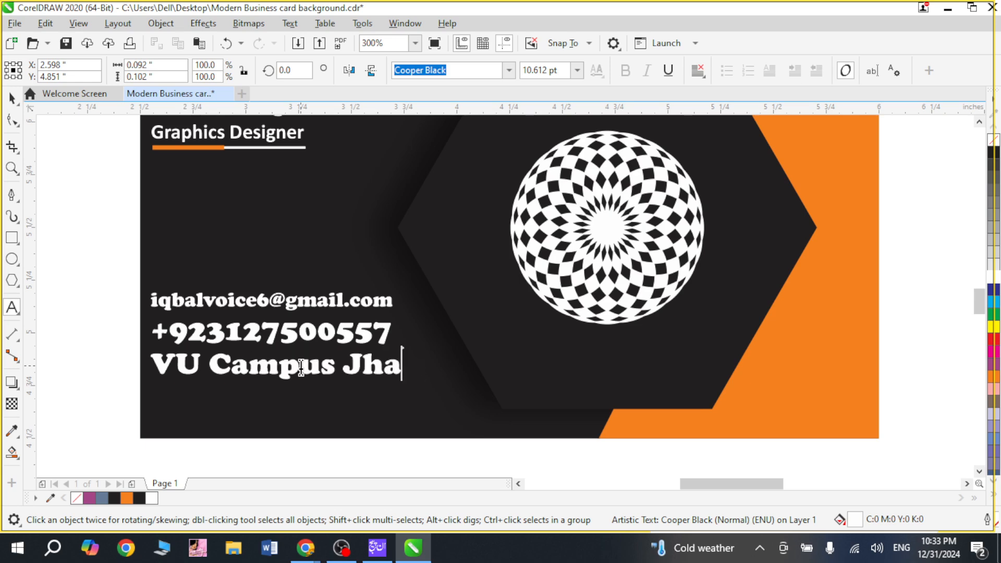
text(ng)
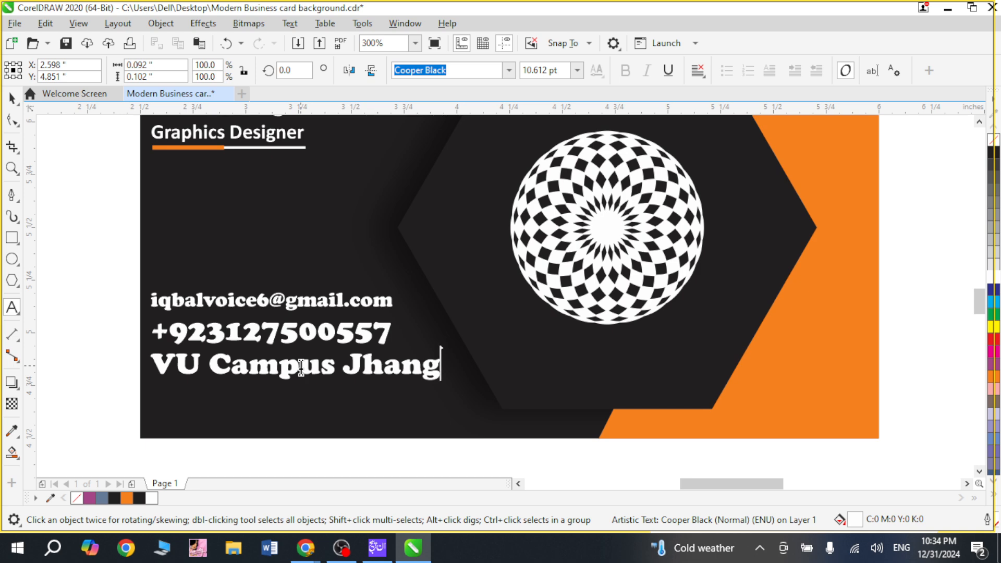
key(ctrl+space)
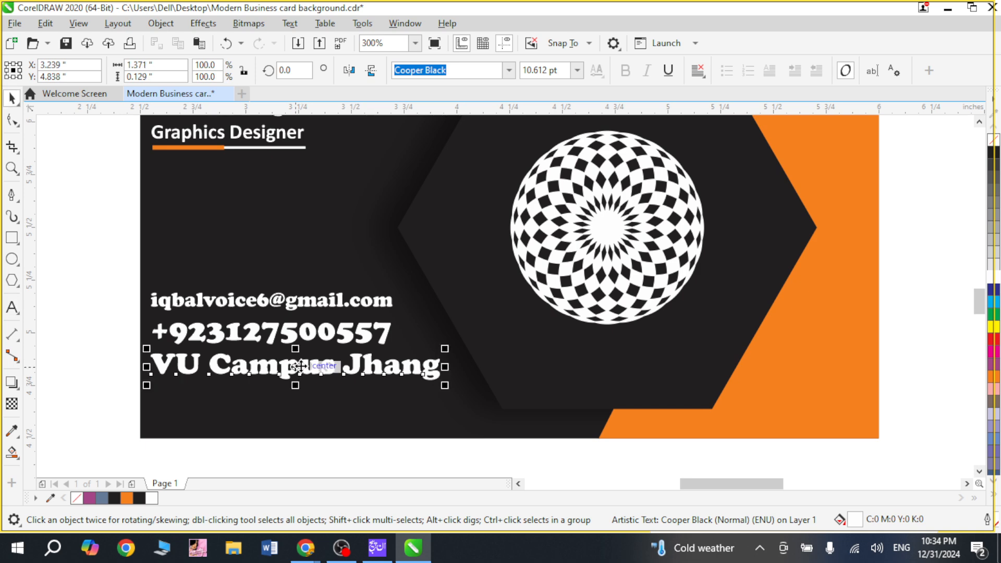
Step: Reduce the "VU Campus Jhang" line to 7 pt and nudge it up 0.02 inches toward the phone number line
key(ctrl+KP_2)
key(ctrl+KP_2)
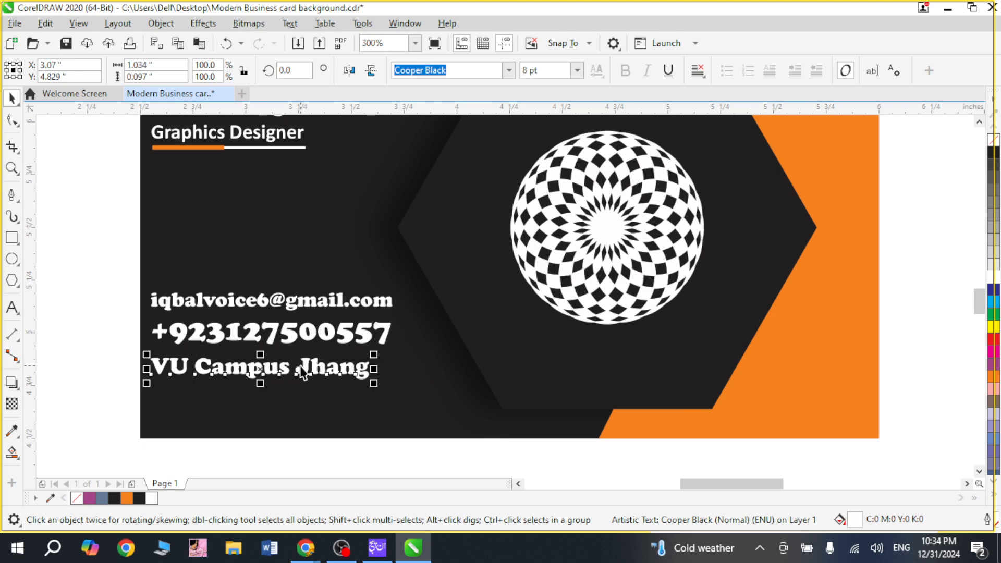
key(ctrl+KP_2)
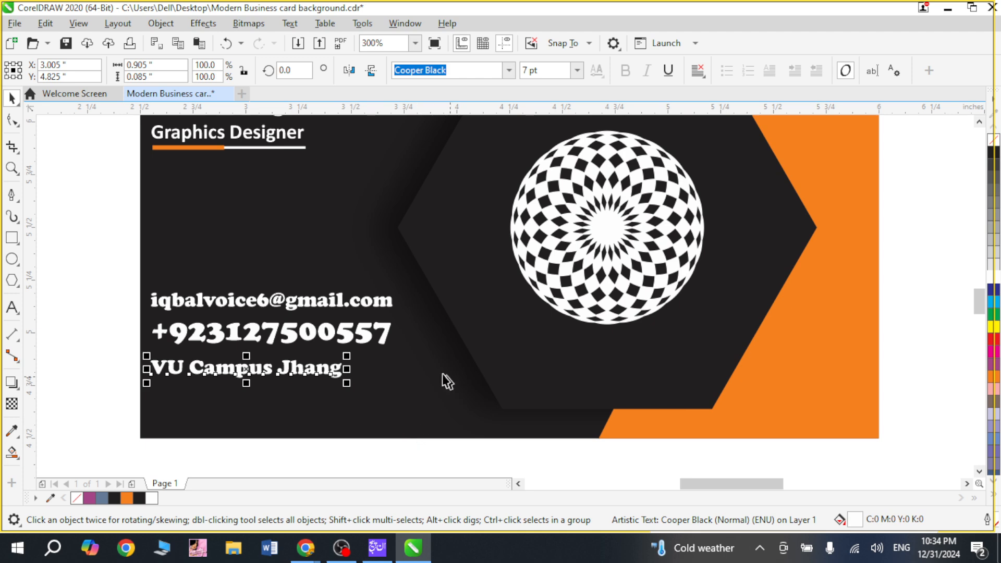
key(Up)
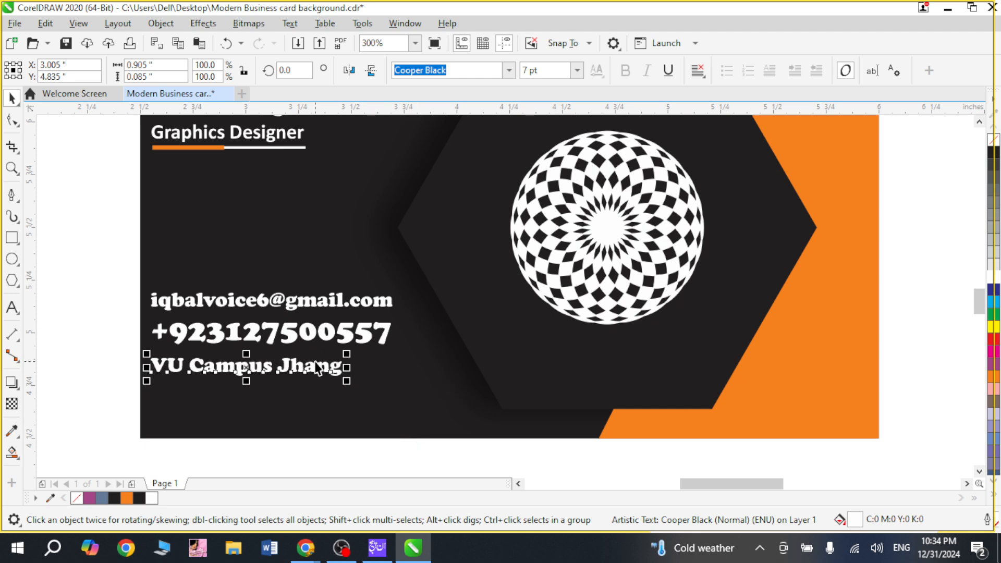
key(Up)
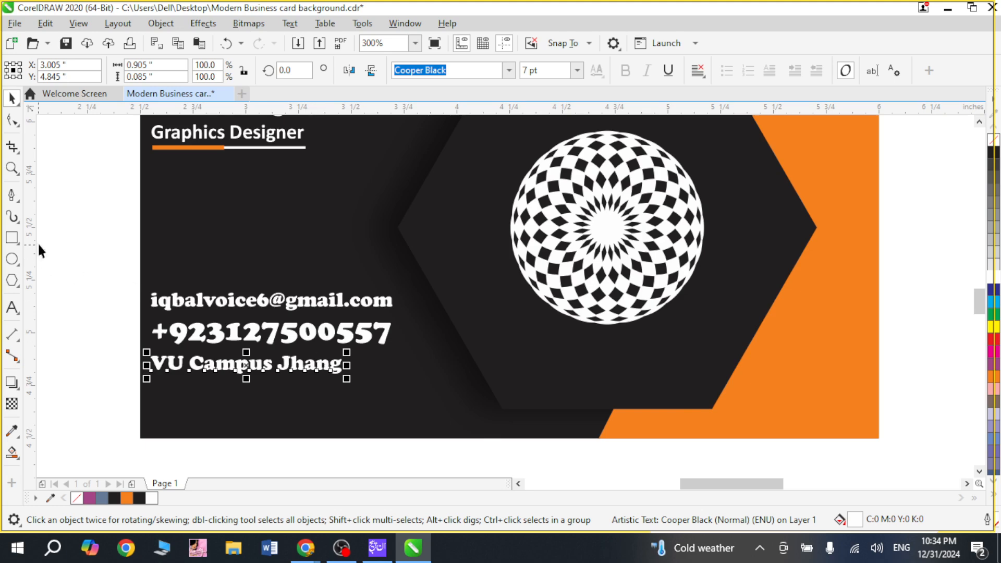
Step: Align the e-mail, phone number and "VU Campus Jhang" lines on a common vertical center line
drag(39, 250, 467, 415)
key(c)
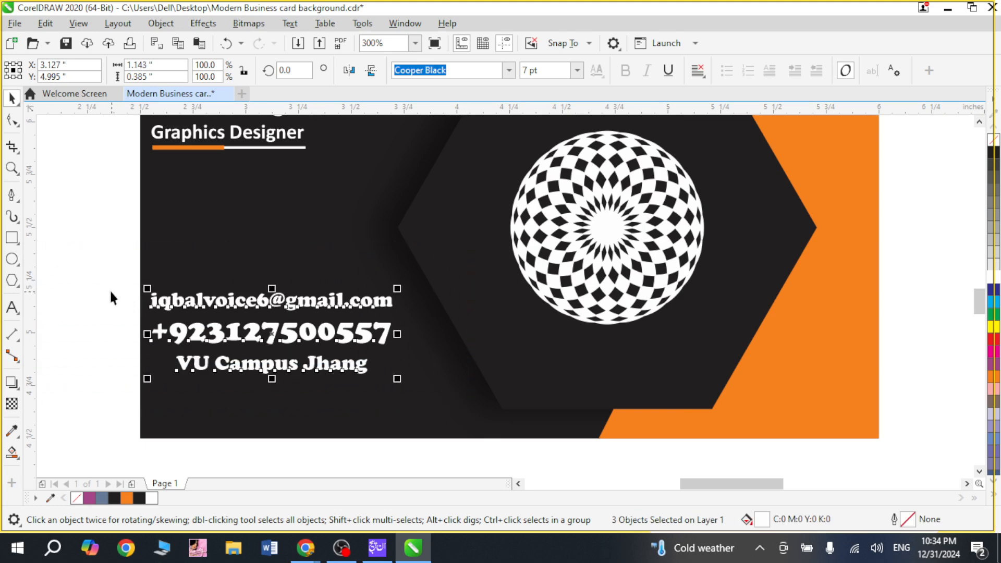
key(Escape)
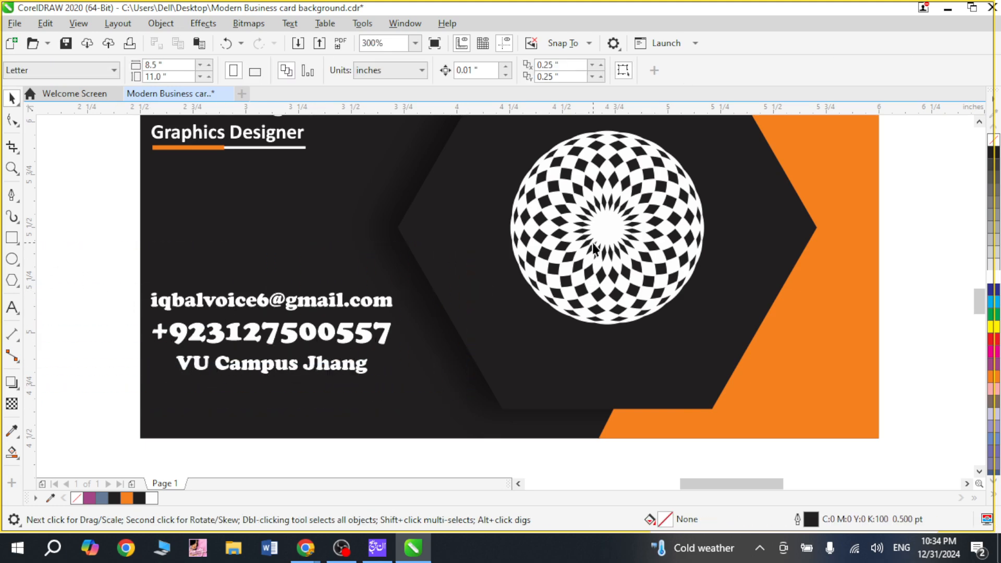
Step: Shrink the hexagon's circular pattern to about 0.776 inches and place a copy about 0.3 inches wide between the job title and contact lines
click(658, 223)
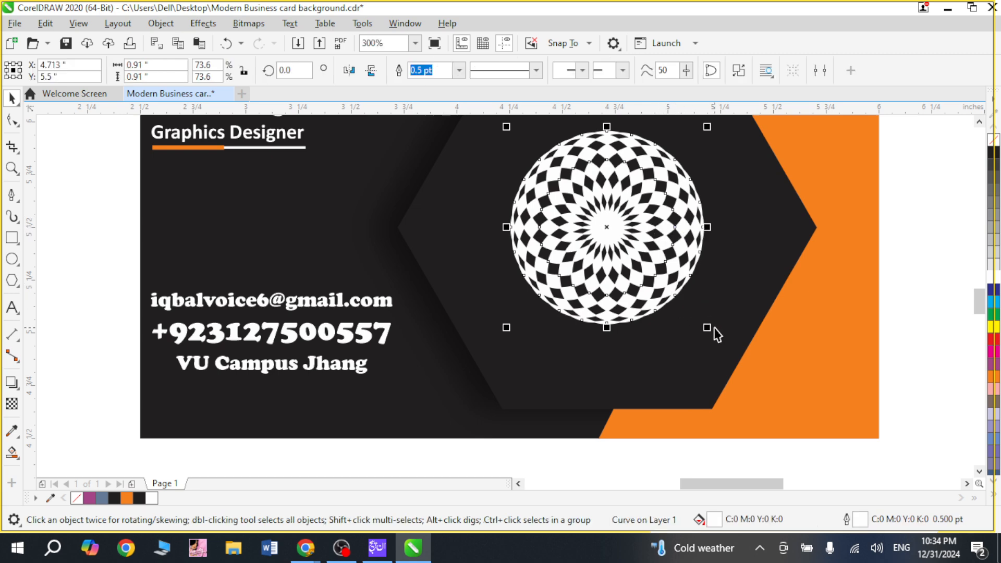
drag(714, 328, 699, 330)
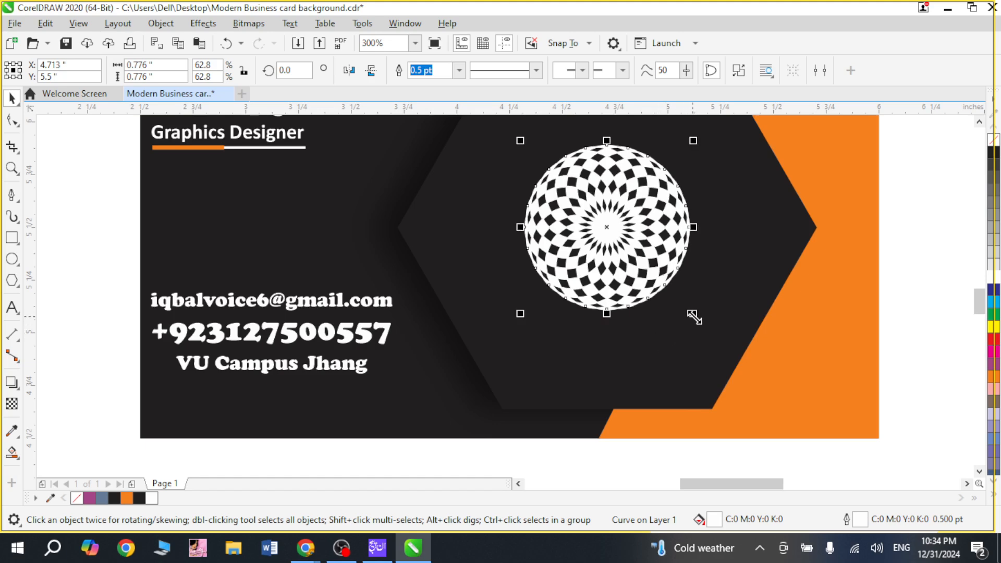
drag(694, 316, 208, 218)
shift+click(291, 209)
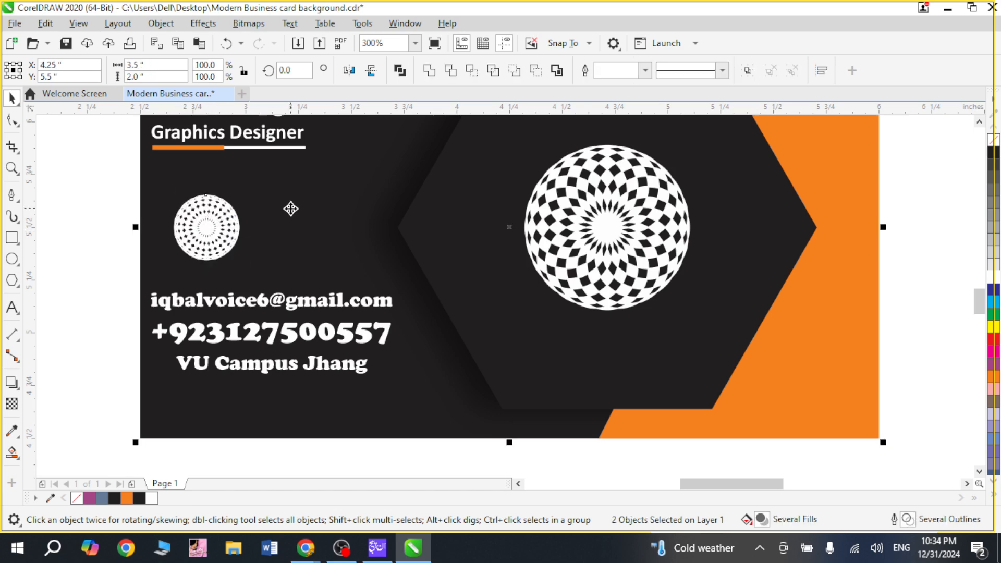
click(88, 243)
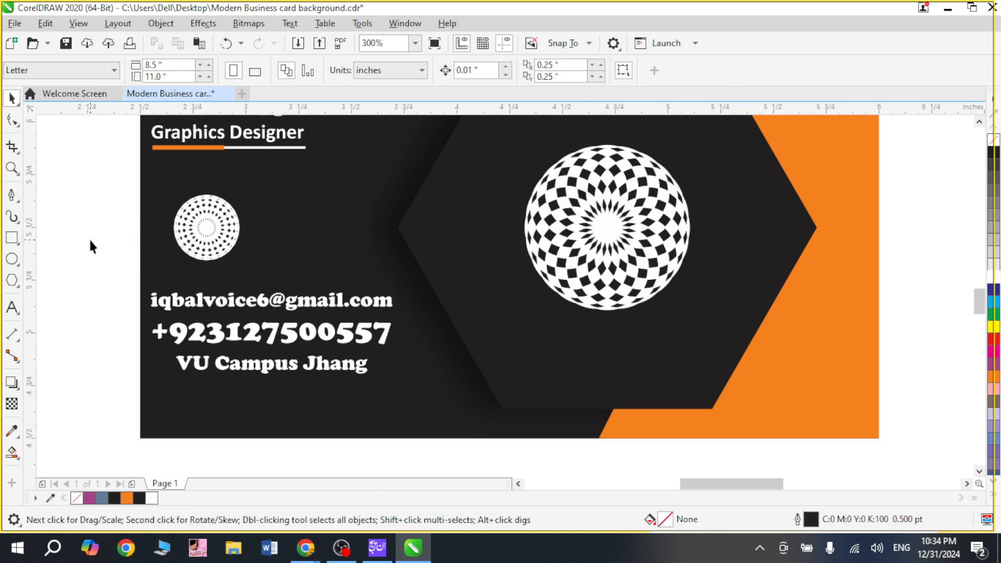
Step: Move the three contact lines together about 0.1 inches down and about 0.1 inches to the right
drag(58, 263, 443, 421)
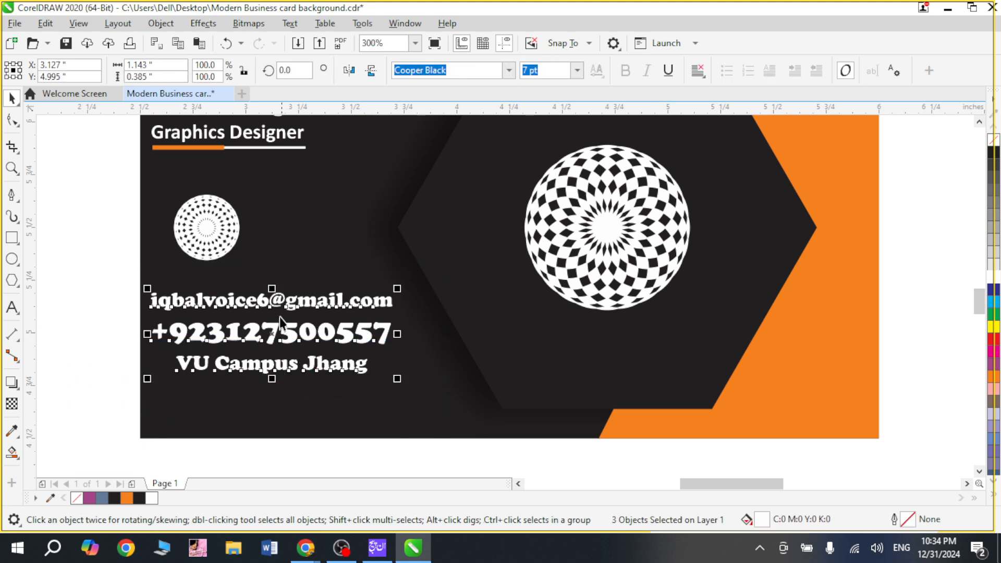
drag(280, 324, 287, 353)
key(Escape)
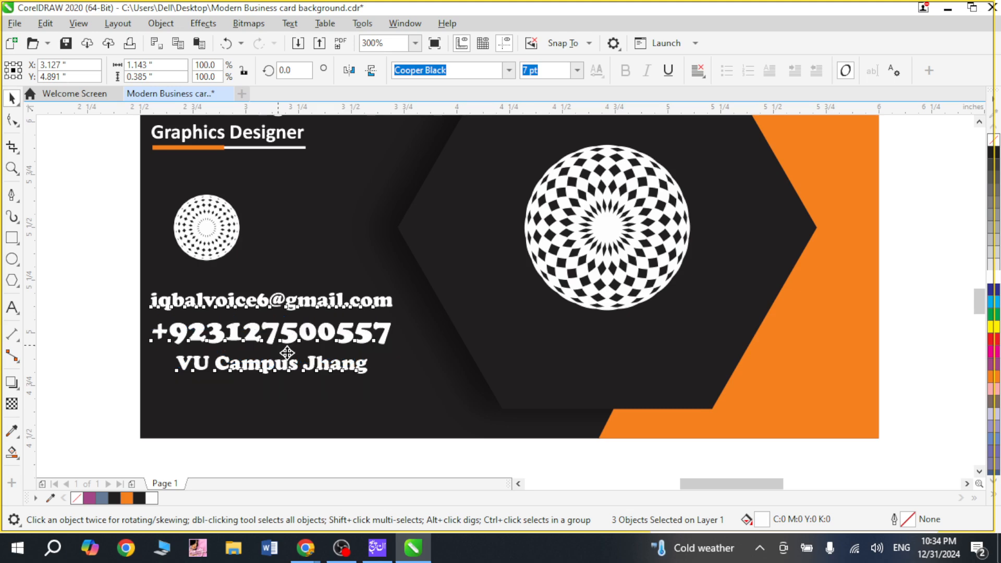
drag(292, 353, 302, 351)
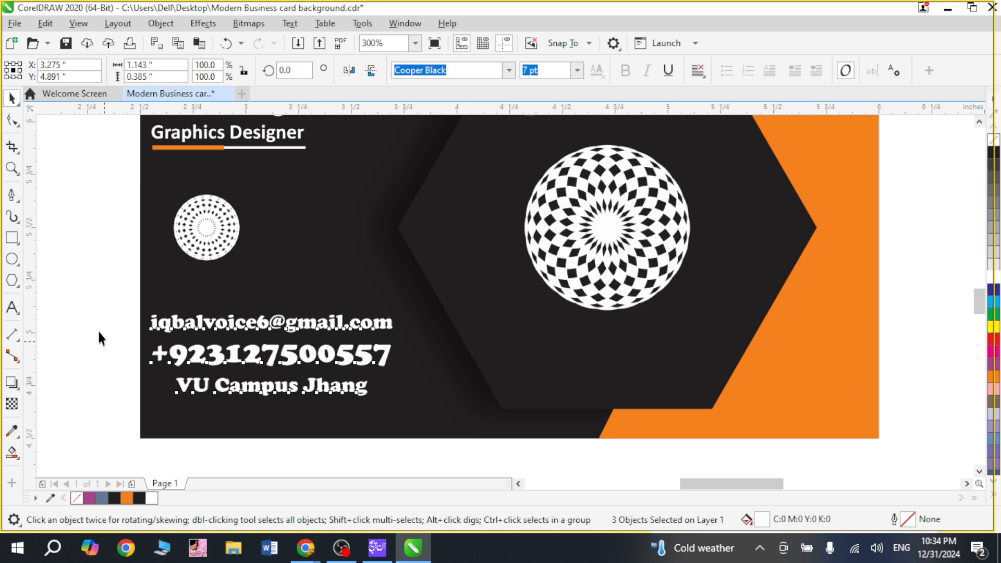
click(89, 302)
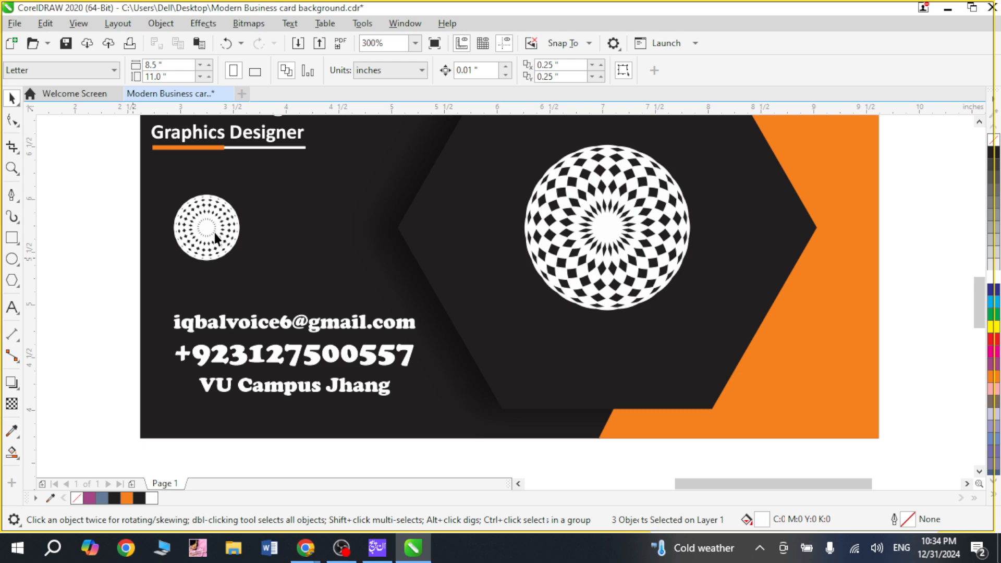
Step: Move the small circular pattern about 0.26 inches to the right and enlarge it to about 0.485 inches
scroll(216, 238, down, 3)
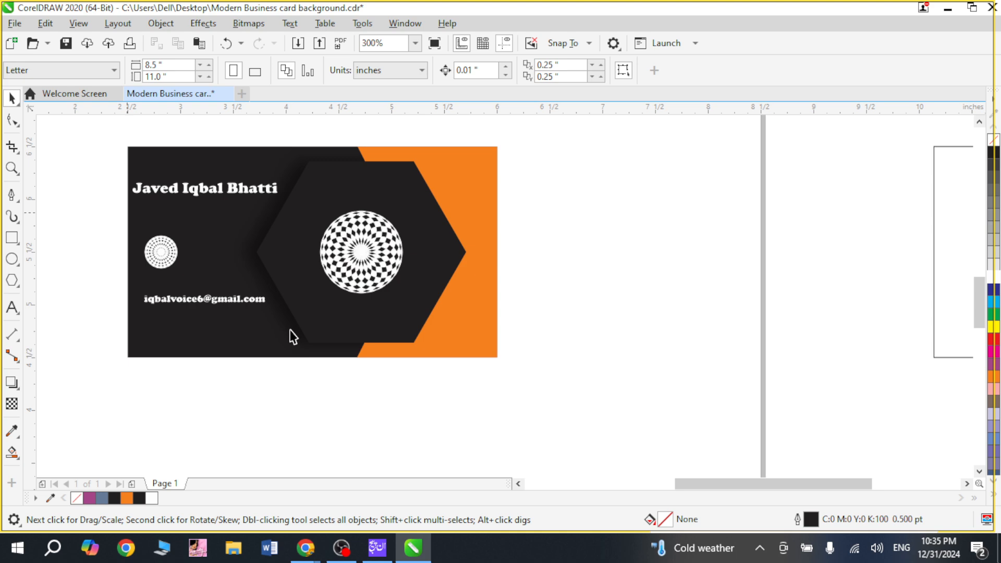
scroll(509, 308, up, 3)
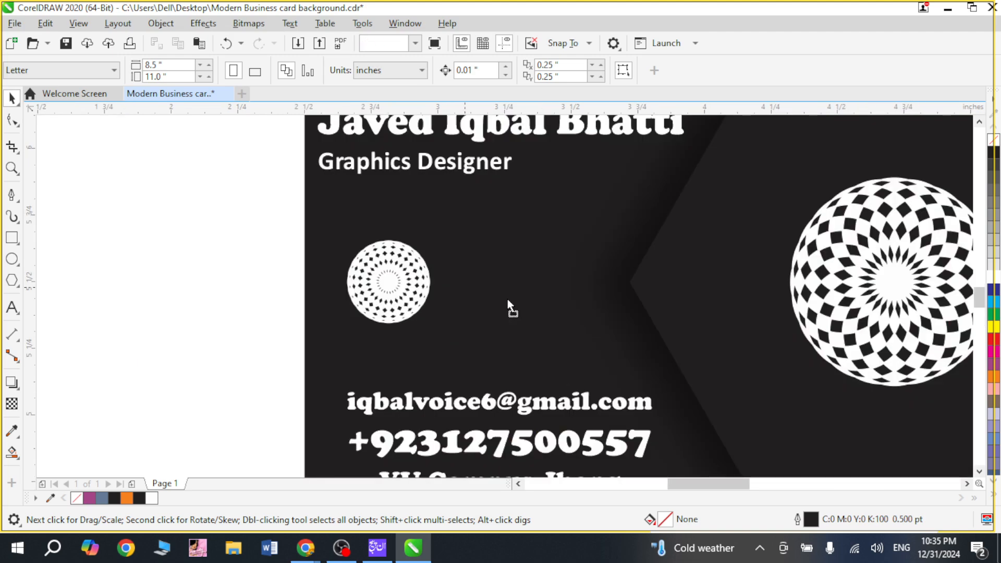
drag(508, 307, 508, 309)
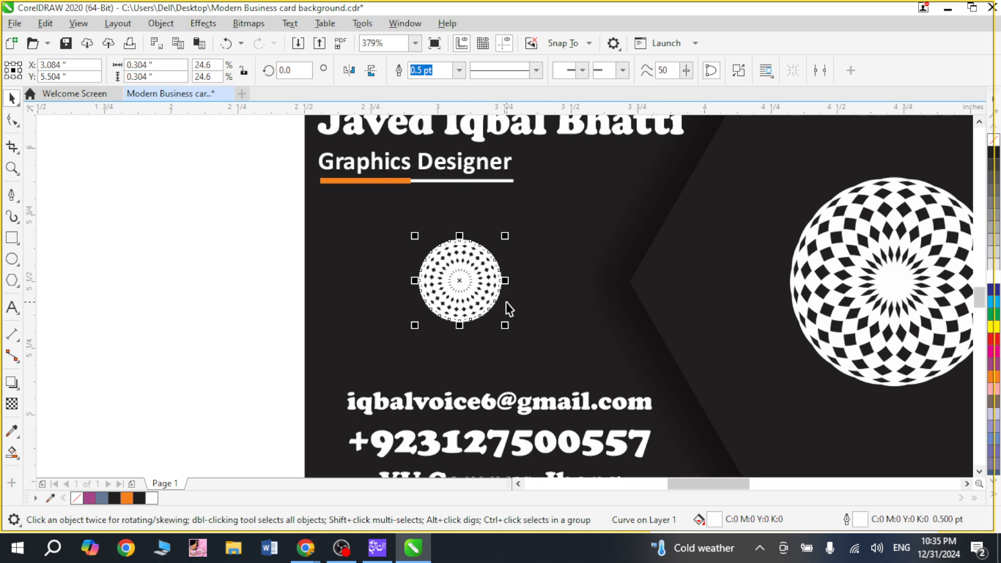
scroll(255, 274, down, 1)
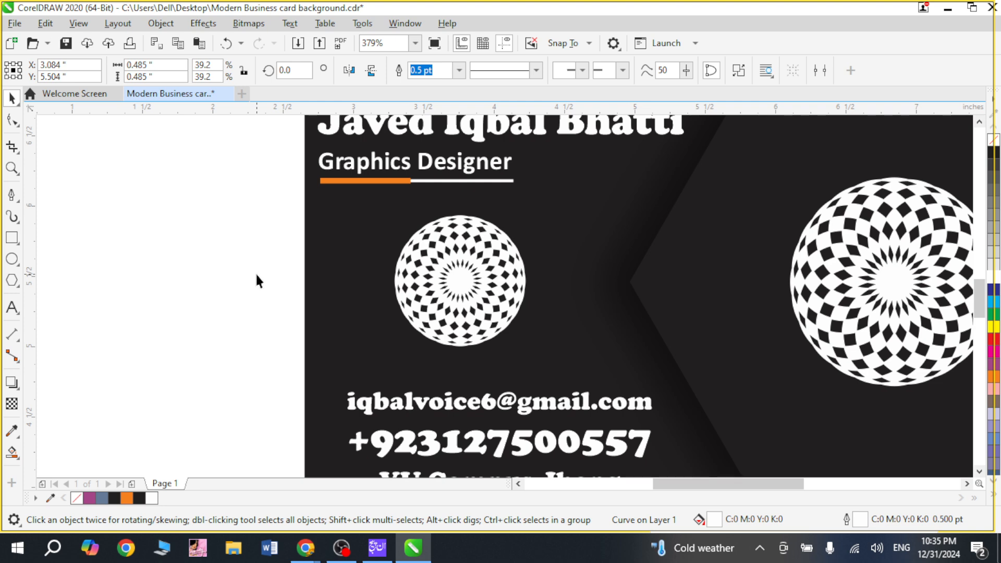
Step: Group all objects of the finished business card into a single group
scroll(256, 276, down, 2)
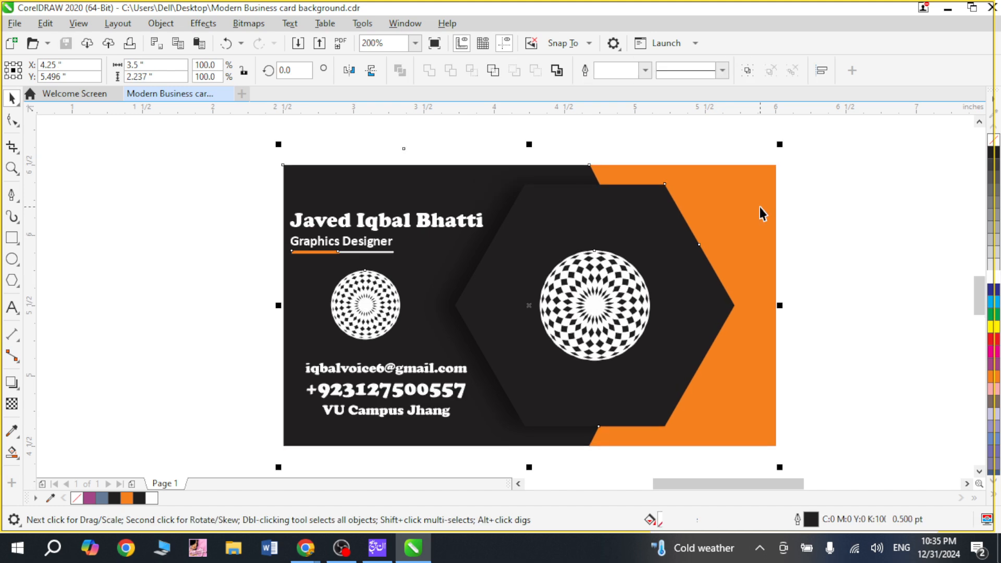
key(ctrl+g)
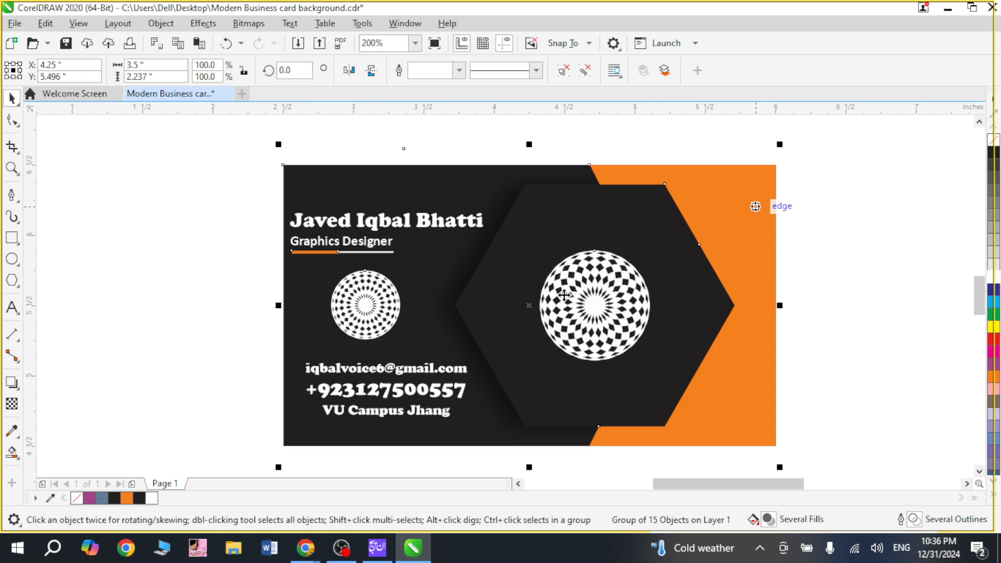
key(ctrl+z)
Step: Frame the grouped business card in the view and show it in full-screen preview
key(F4)
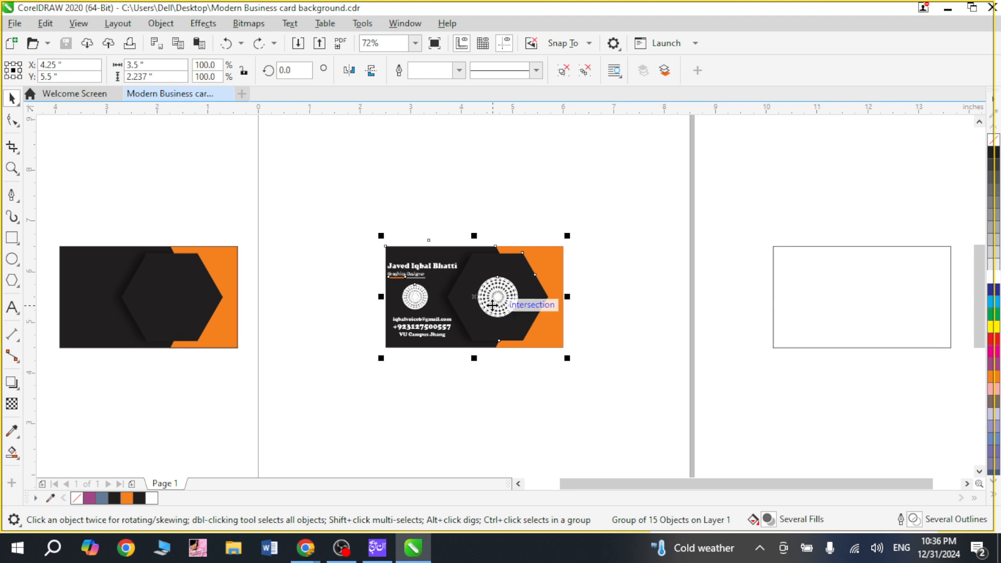
key(F1)
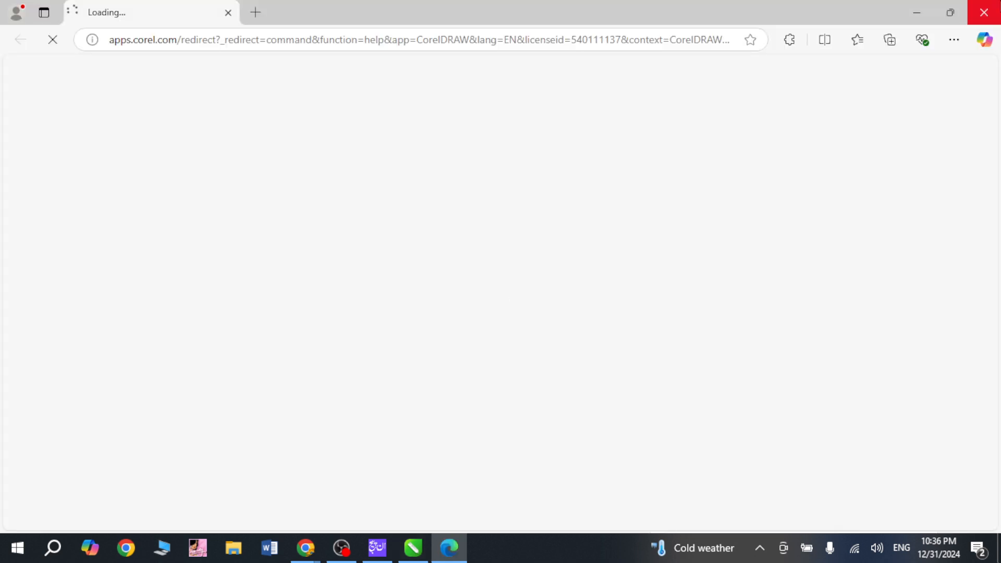
click(984, 12)
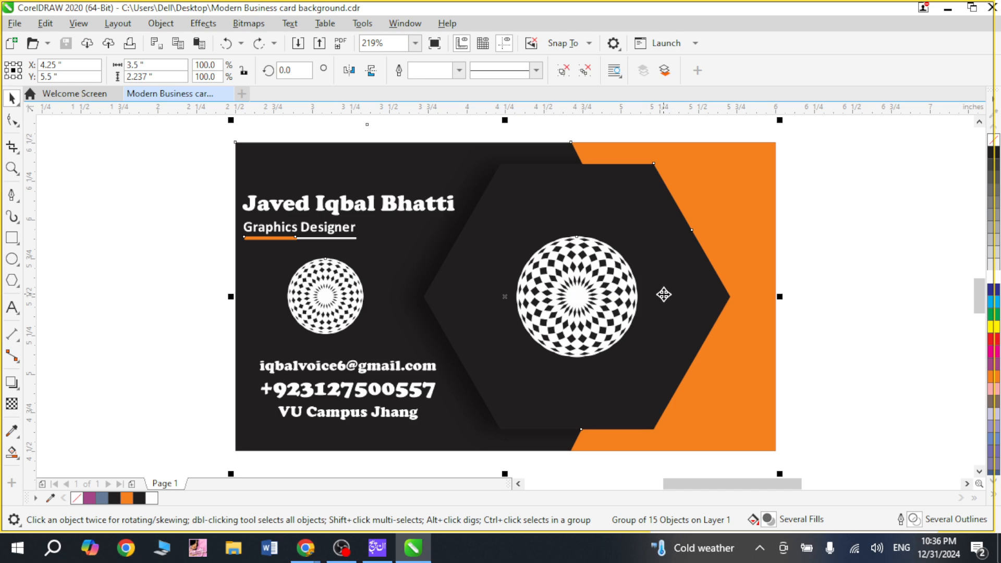
key(F9)
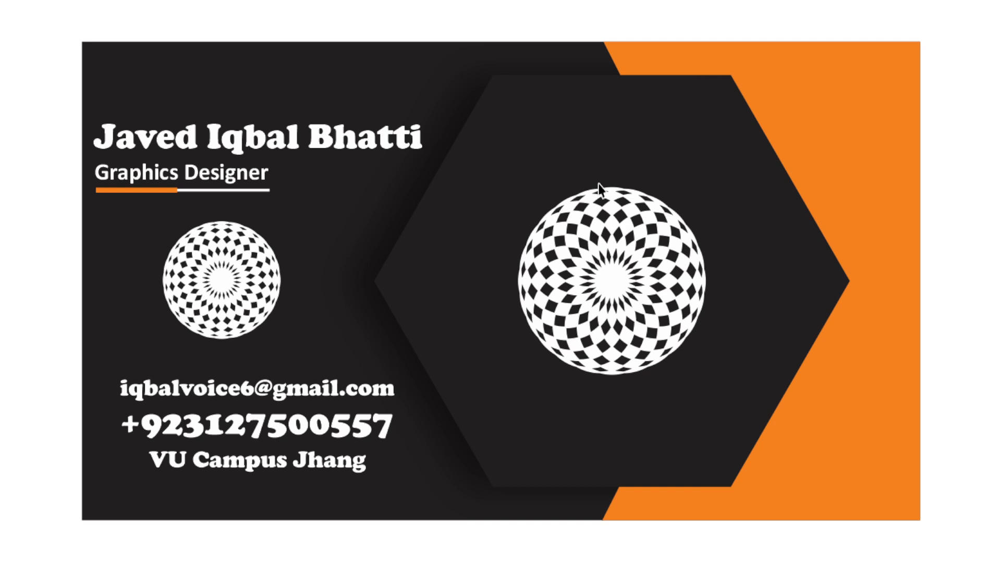